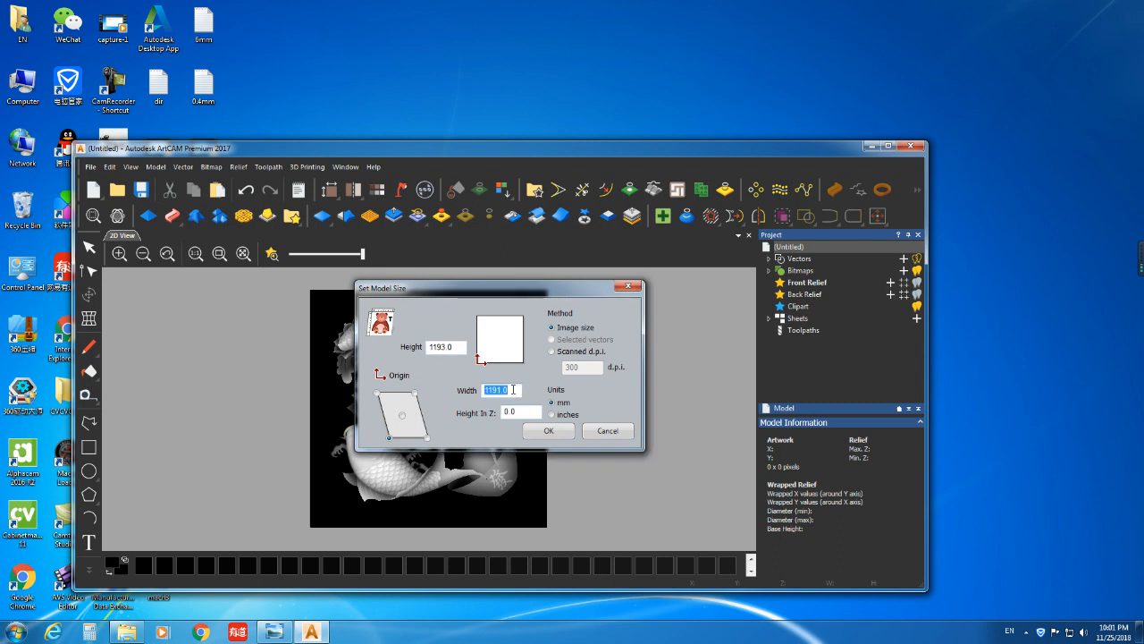
Set the model width to 400 mm, create the model, and maximize the application window
text(400)
click(549, 431)
click(889, 147)
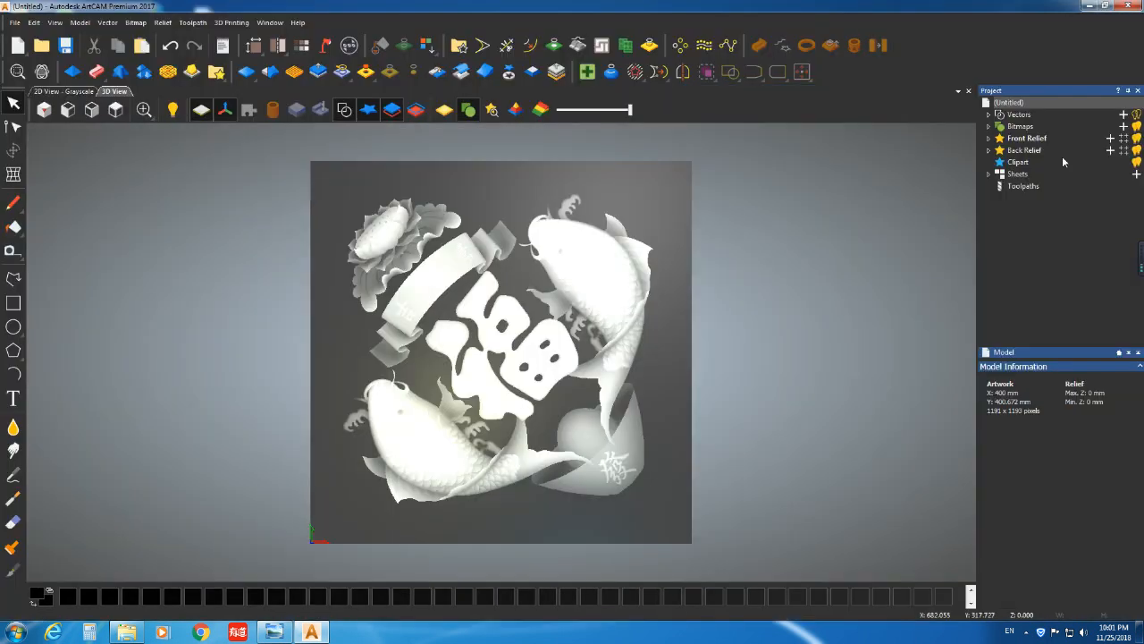
Create a relief from the Grayscale bitmap and scale its height to 8 mm
click(988, 126)
click(989, 150)
click(988, 150)
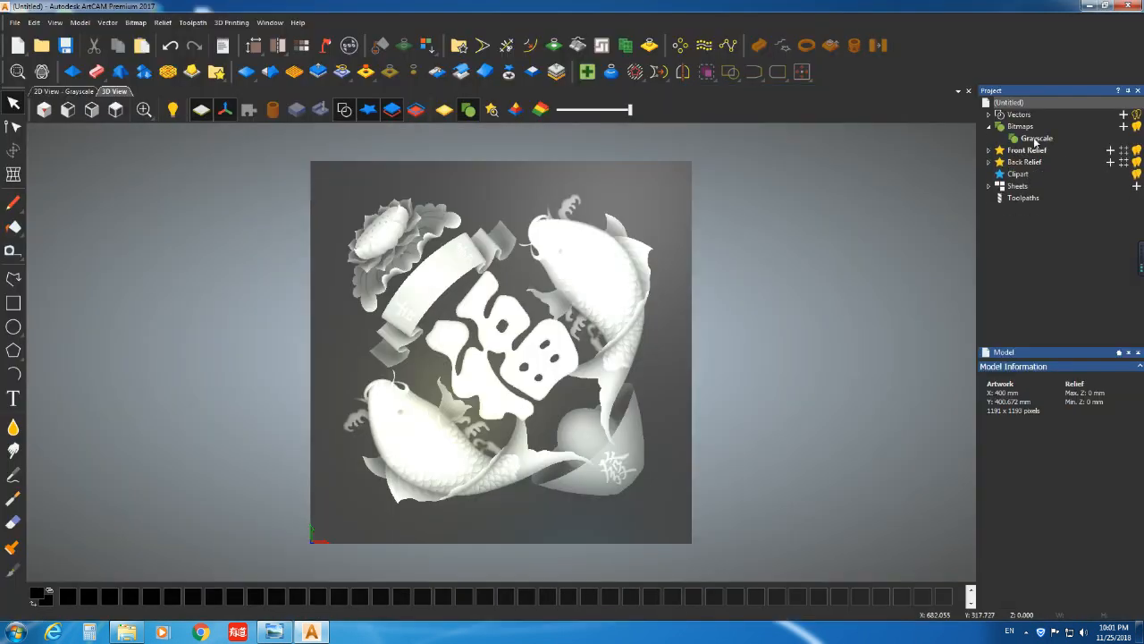
right_click(1035, 139)
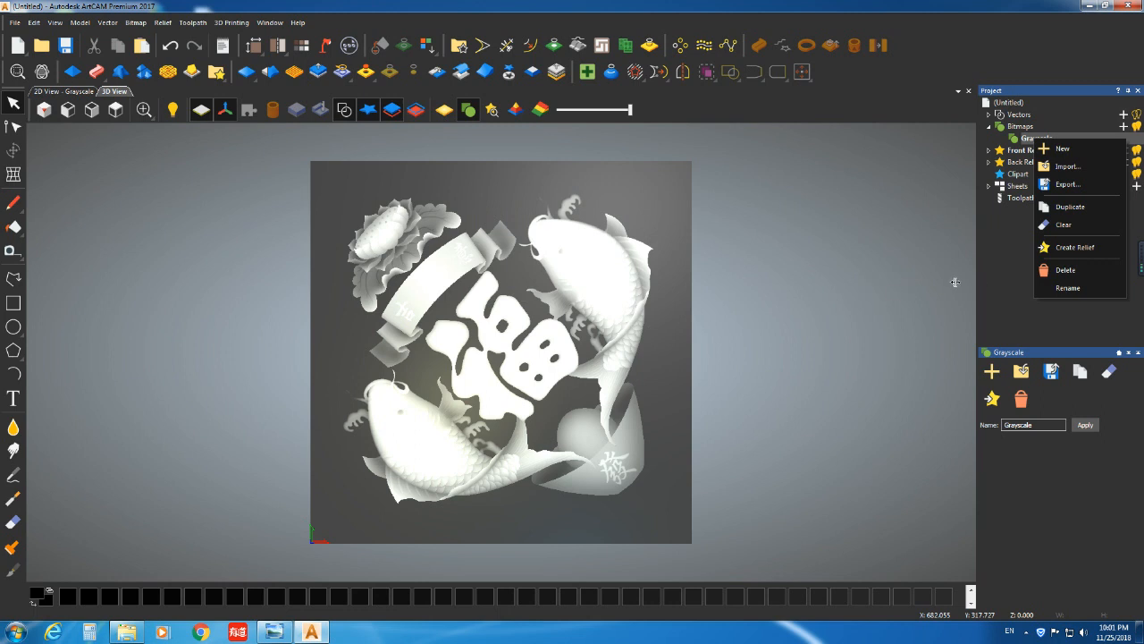
click(753, 332)
right_click(1075, 149)
click(1074, 249)
double_click(515, 340)
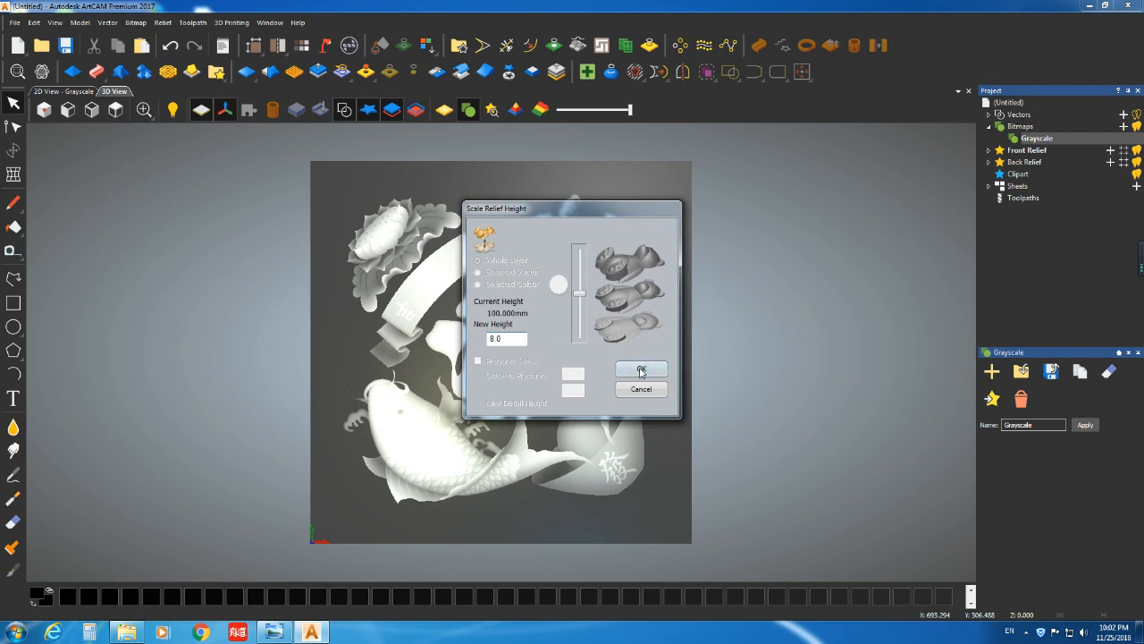
click(641, 371)
Examine the new fish and flower relief in 3D from an angled view and up close
click(96, 92)
click(106, 93)
drag(496, 465, 433, 384)
scroll(577, 383, up, 2)
middle_drag(577, 382, 545, 380)
drag(546, 380, 518, 366)
scroll(462, 301, up, 3)
scroll(518, 366, up, 2)
scroll(518, 366, down, 3)
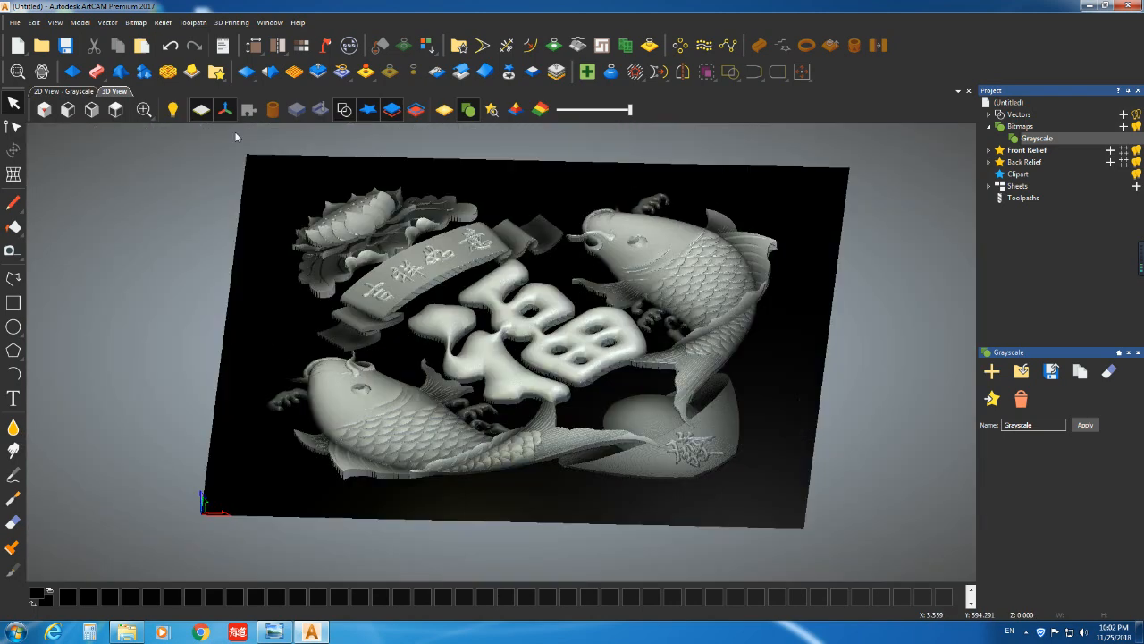
Smooth the whole relief layer with 1 smoothing pass
click(270, 71)
drag(640, 222, 329, 180)
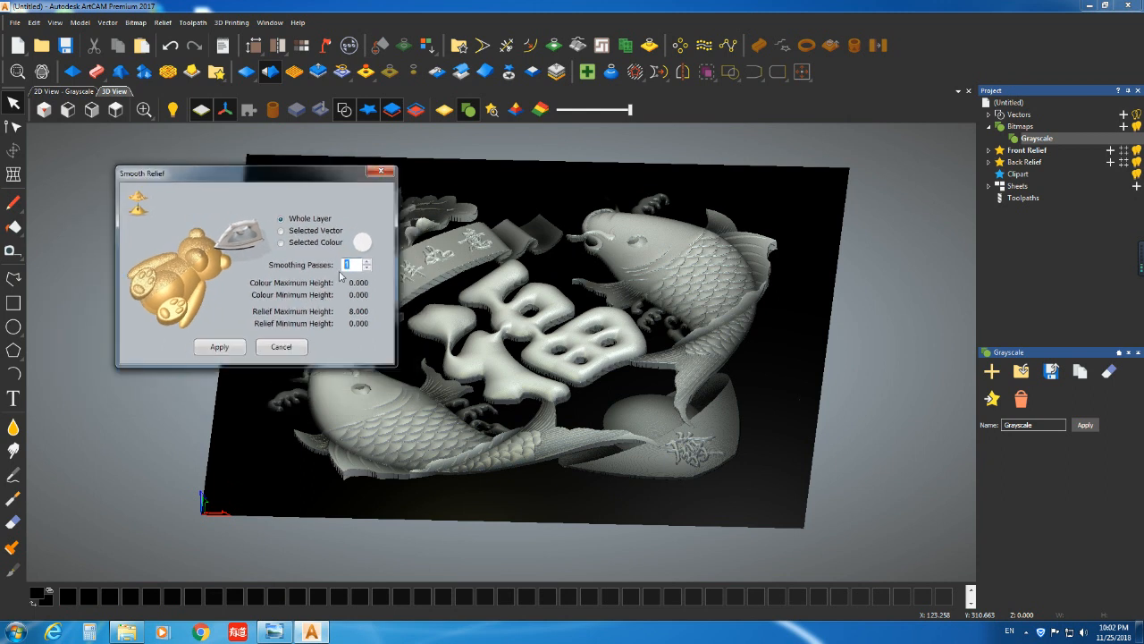
click(220, 347)
click(381, 171)
scroll(561, 406, up, 3)
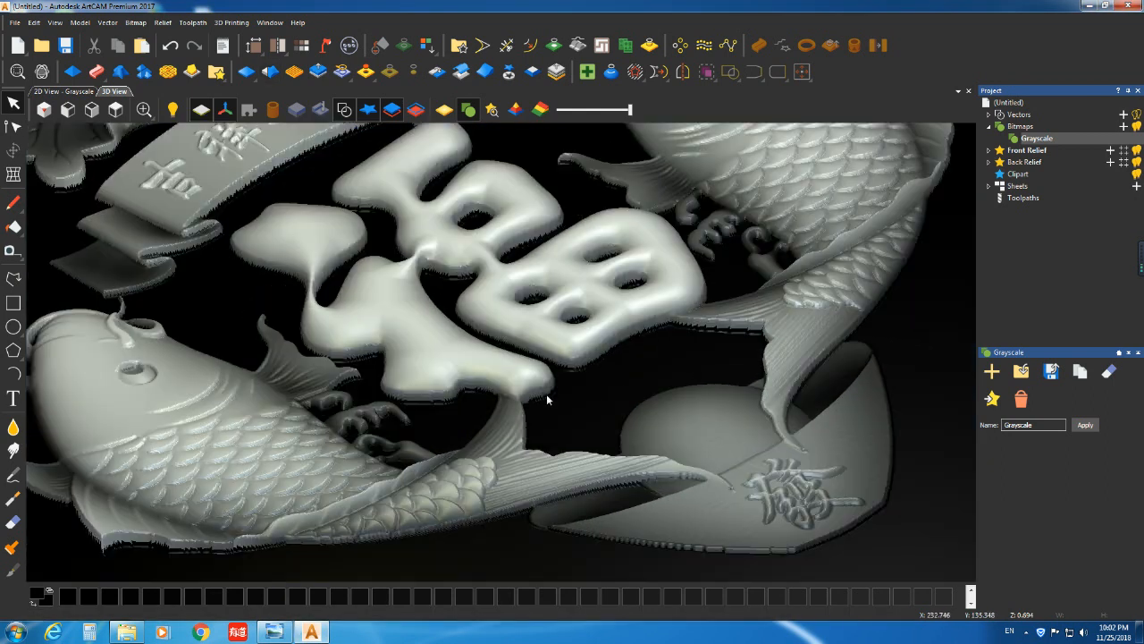
Examine the surfaces and edges of the smoothed relief up close and from several angles
scroll(501, 352, down, 3)
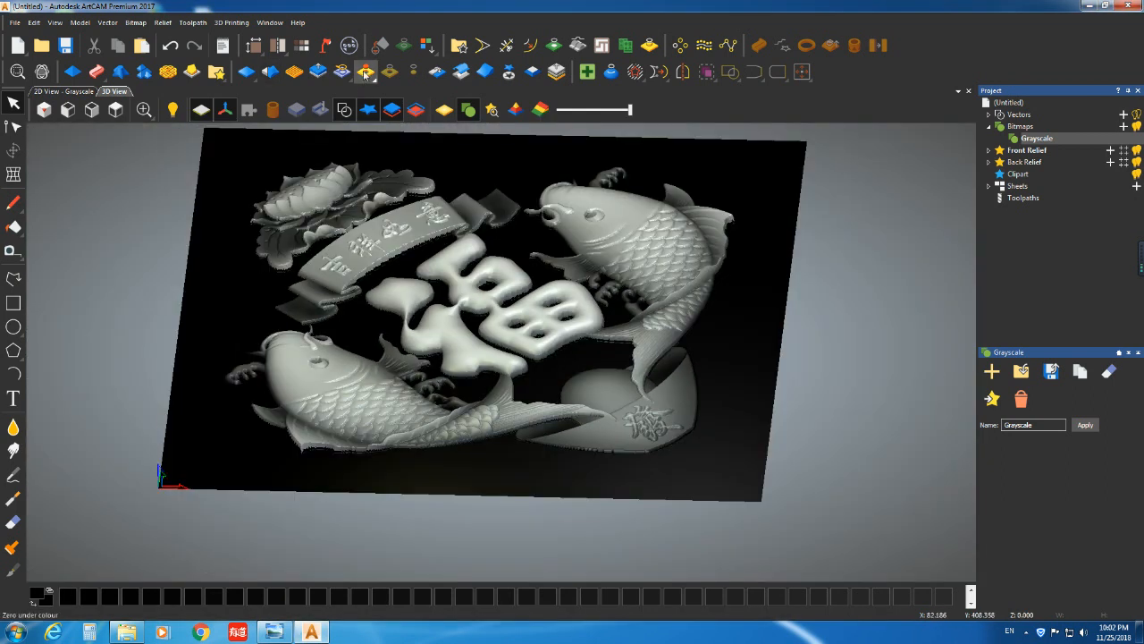
scroll(488, 375, up, 4)
scroll(476, 356, down, 4)
scroll(573, 291, up, 5)
drag(510, 381, 336, 223)
scroll(606, 326, down, 4)
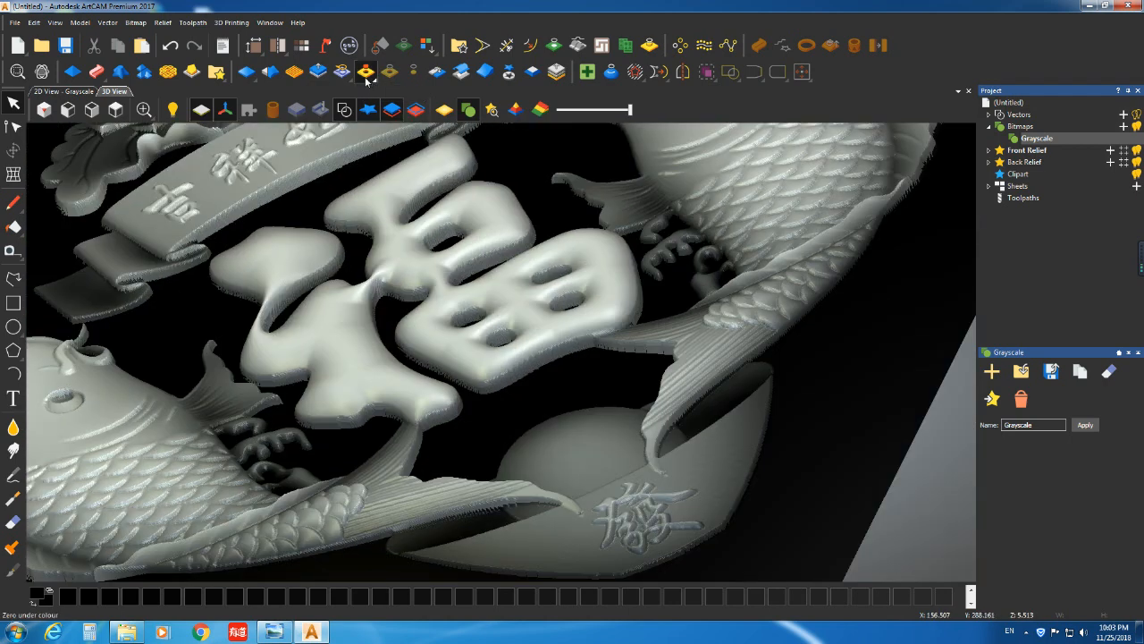
scroll(565, 345, down, 4)
drag(565, 345, 597, 402)
drag(358, 268, 63, 151)
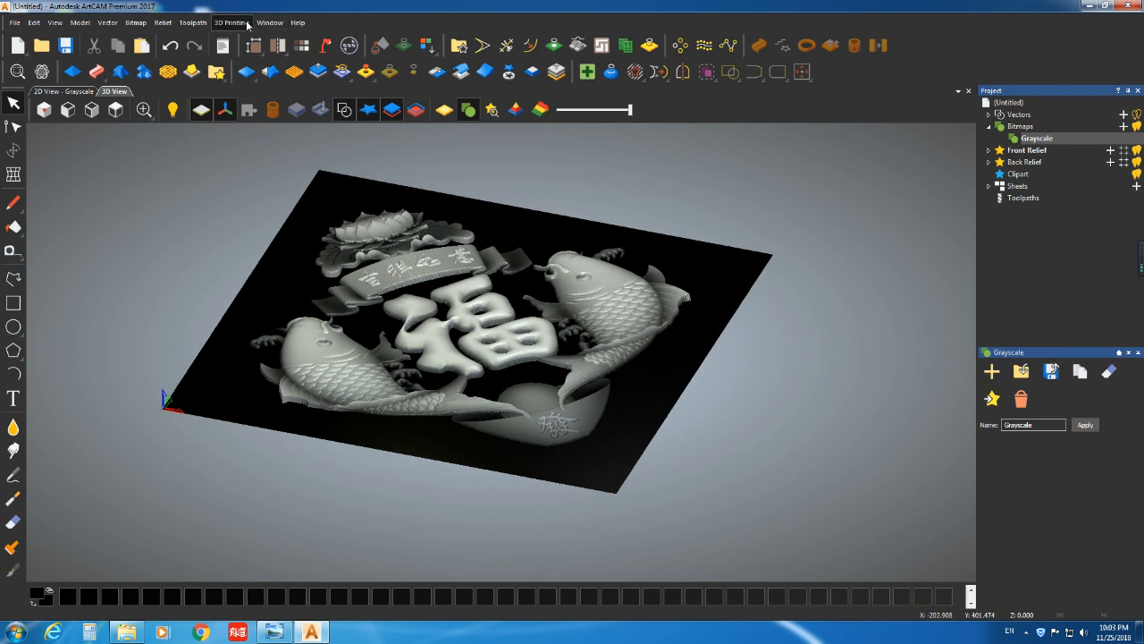
Start a Machine Relief toolpath for the whole relief and pick the Conical Flat 0.2 - 30deg engraving tool for finishing
click(193, 23)
mouse_move(219, 99)
click(371, 99)
drag(179, 156, 818, 154)
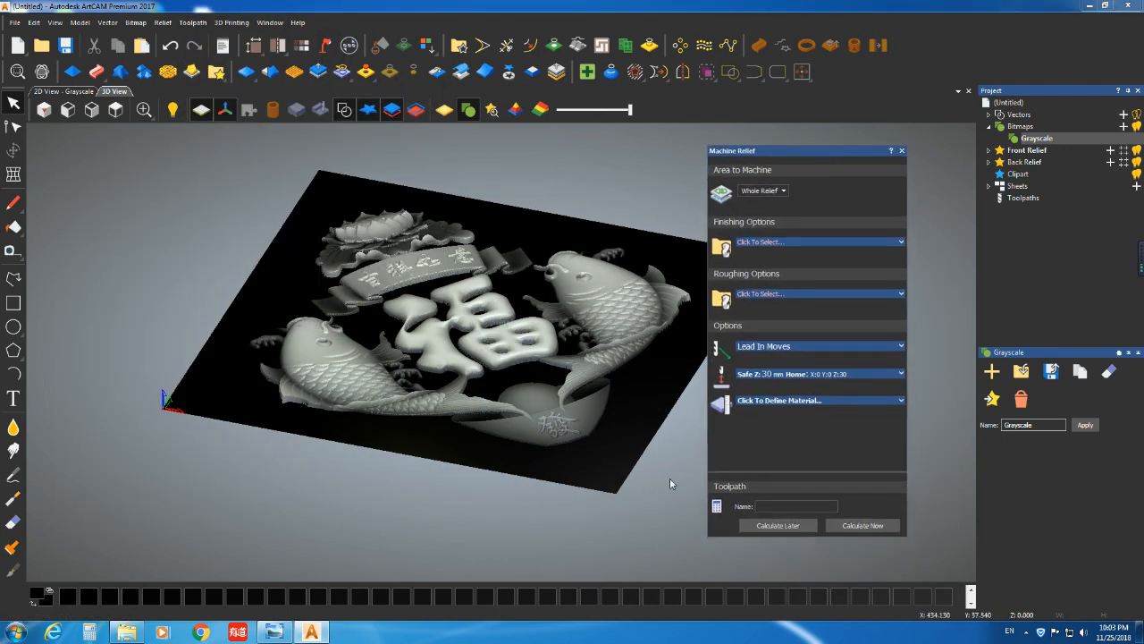
click(760, 194)
click(880, 231)
click(776, 242)
drag(581, 283, 583, 311)
click(451, 331)
click(451, 340)
Edit the tool to mm/min rates, 10° half angle, 0.2 mm stepover, 18000 rpm spindle, 8000 feed and 3000 plunge, and select it
click(731, 291)
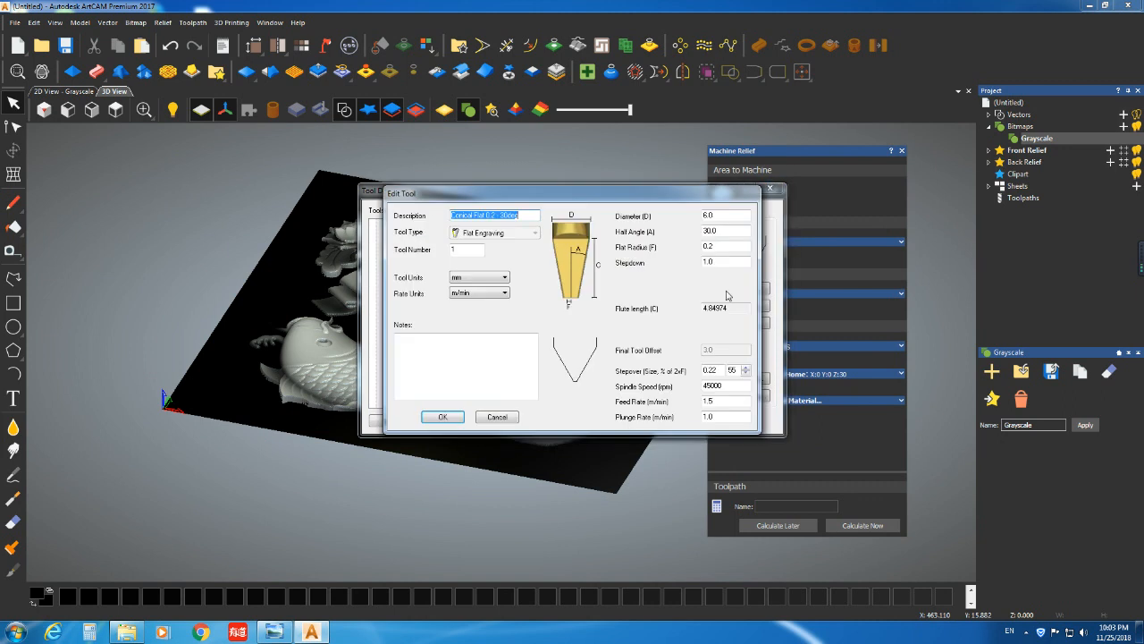
click(491, 295)
click(474, 313)
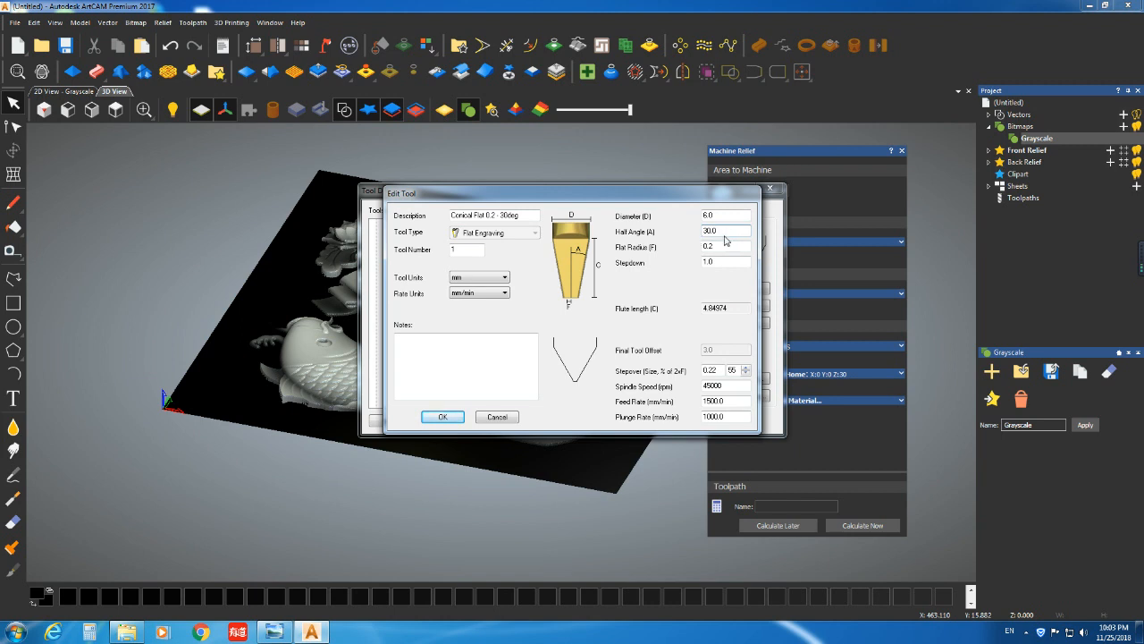
text(10)
click(722, 369)
double_click(723, 401)
text(8000)
key(Tab)
click(446, 418)
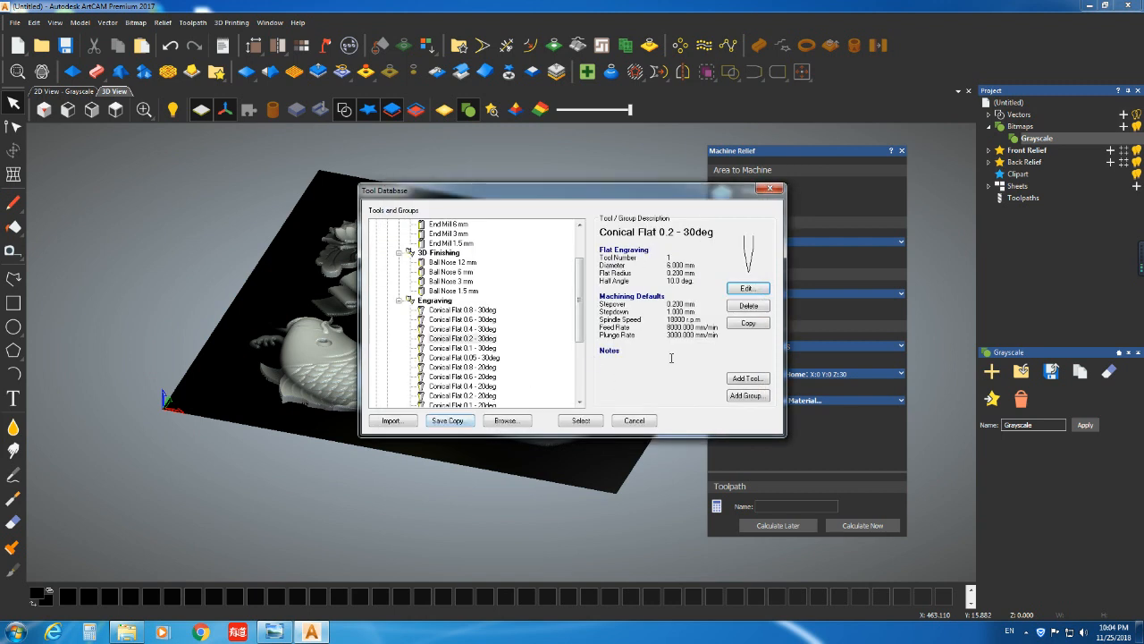
click(582, 417)
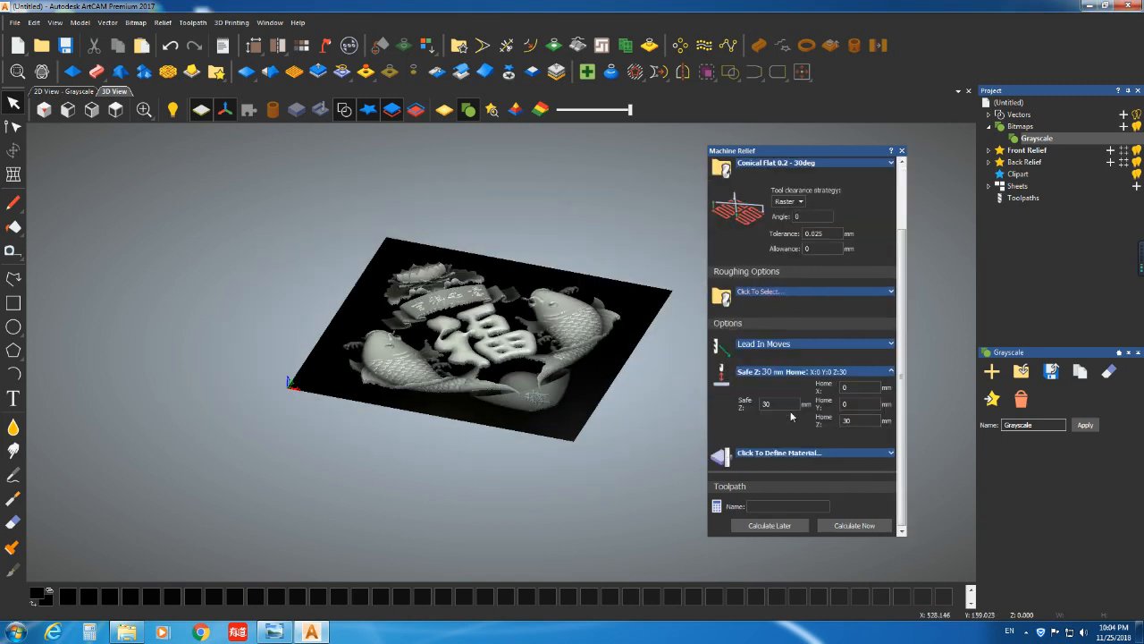
Define 8 mm thick material with Z zero at its top, use 10 mm safe and home Z, and calculate the toolpath
click(837, 454)
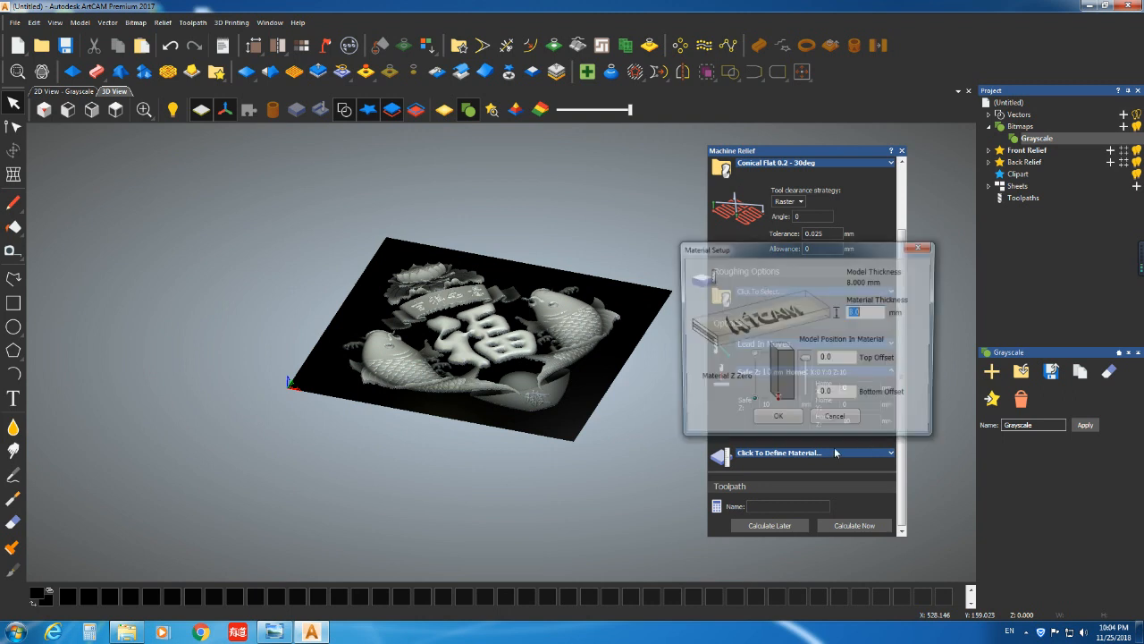
click(754, 356)
mouse_move(746, 351)
mouse_down()
mouse_move(779, 364)
mouse_move(734, 351)
mouse_up()
click(770, 421)
click(854, 526)
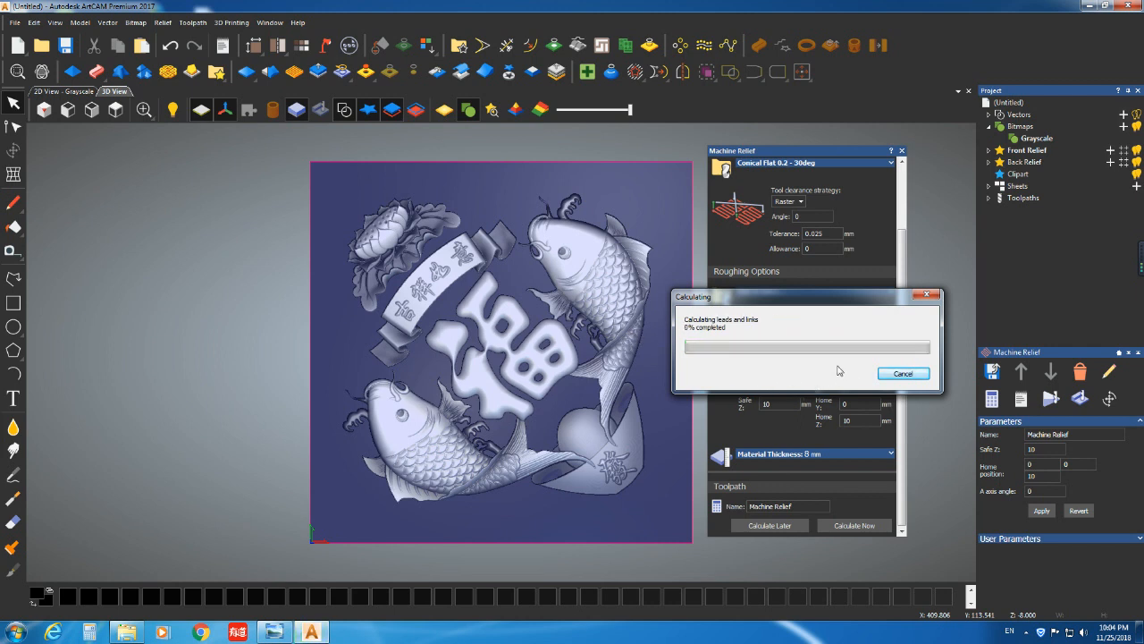
Close the Machine Relief settings and inspect the calculated toolpath in the 3D view
click(902, 151)
click(1111, 197)
drag(280, 265, 336, 325)
scroll(500, 432, up, 8)
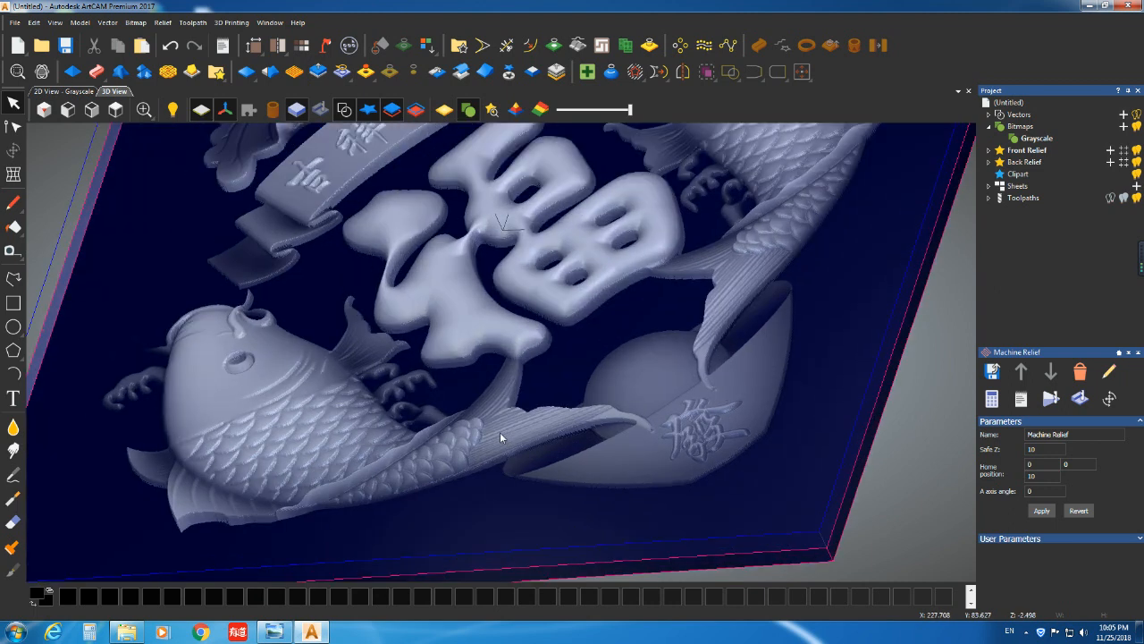
scroll(515, 367, down, 8)
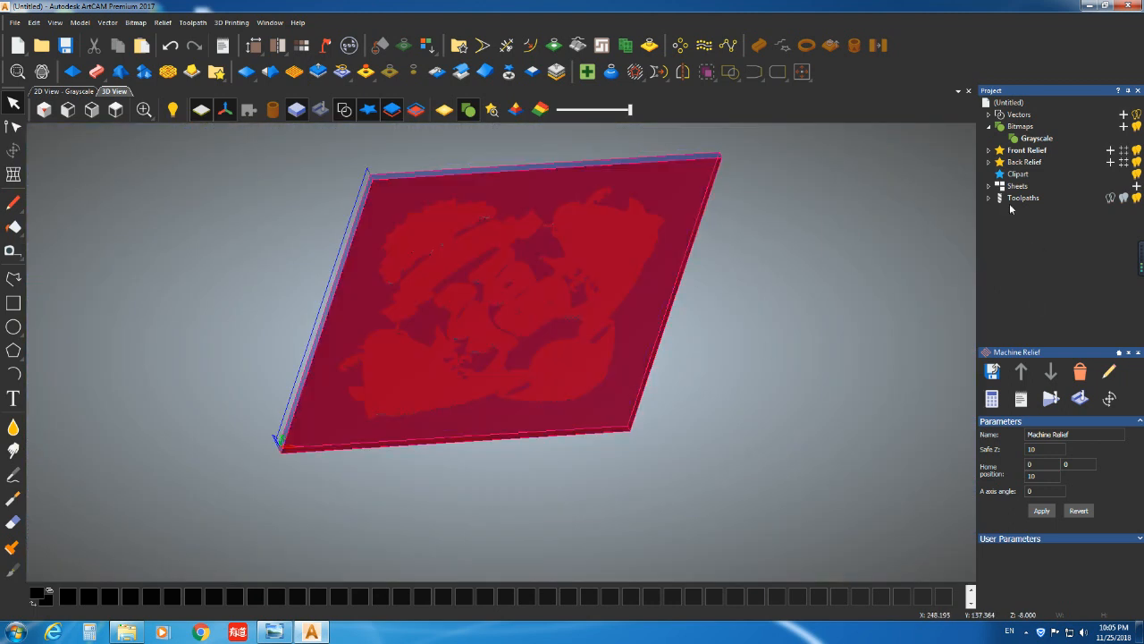
Simulate the Machine Relief toolpath on the whole model at Standard resolution, playing it at normal and fast speed
right_click(1009, 203)
click(1020, 204)
right_click(1023, 209)
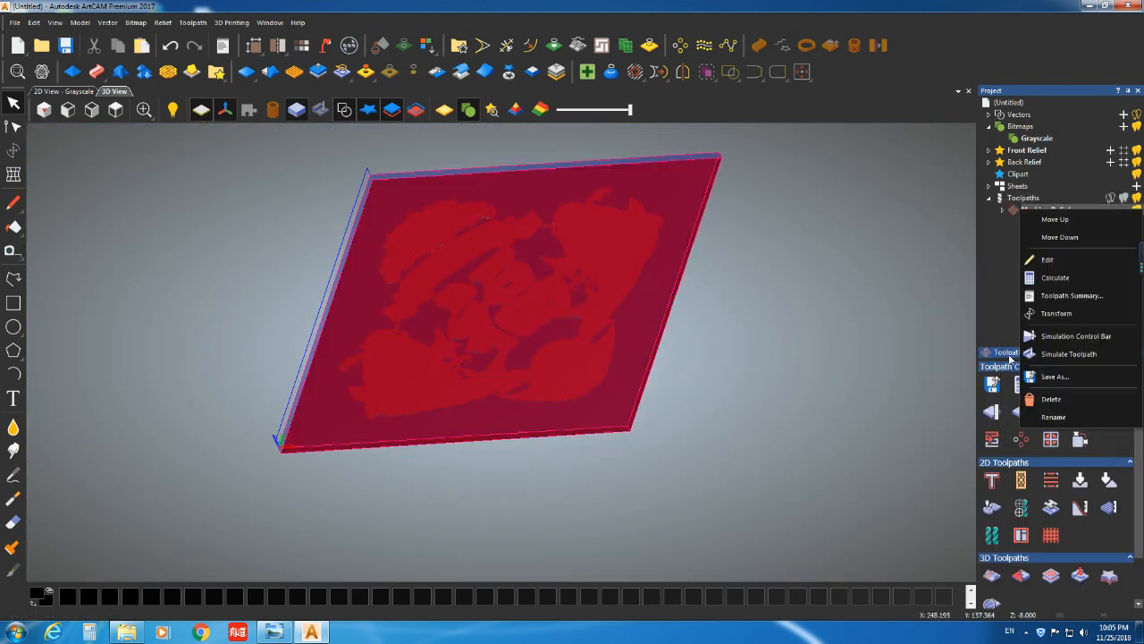
click(1053, 338)
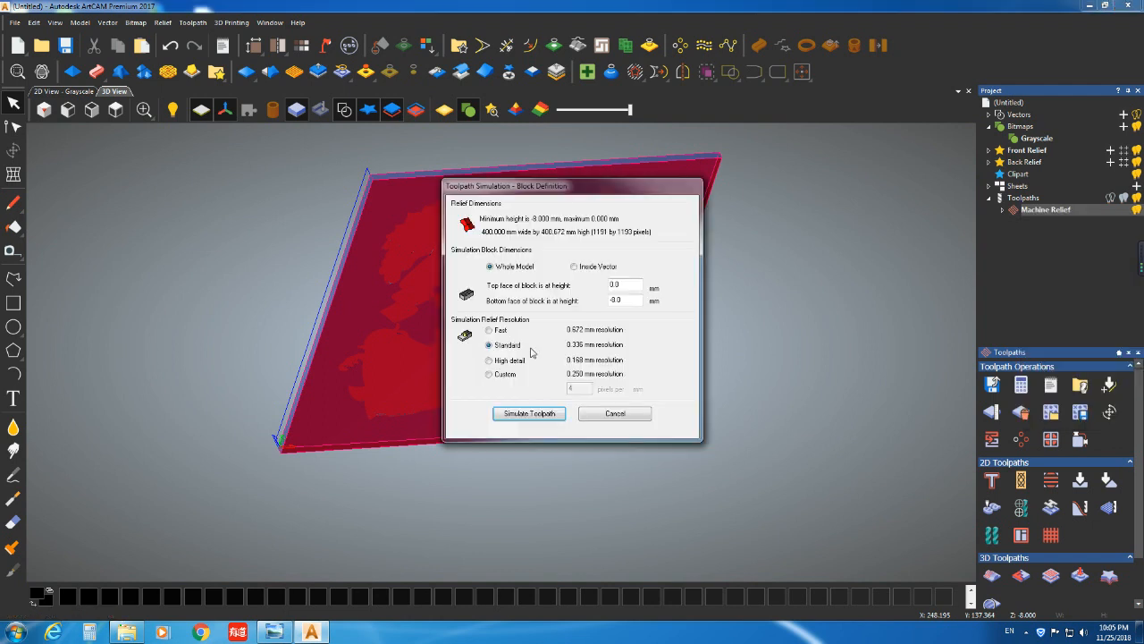
click(529, 413)
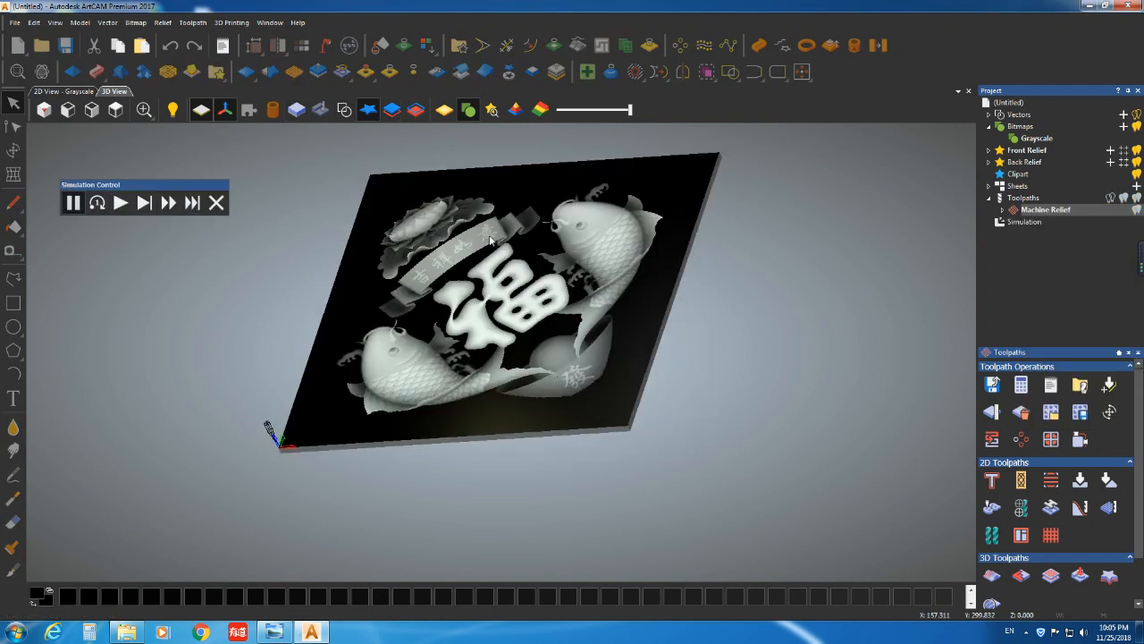
click(120, 202)
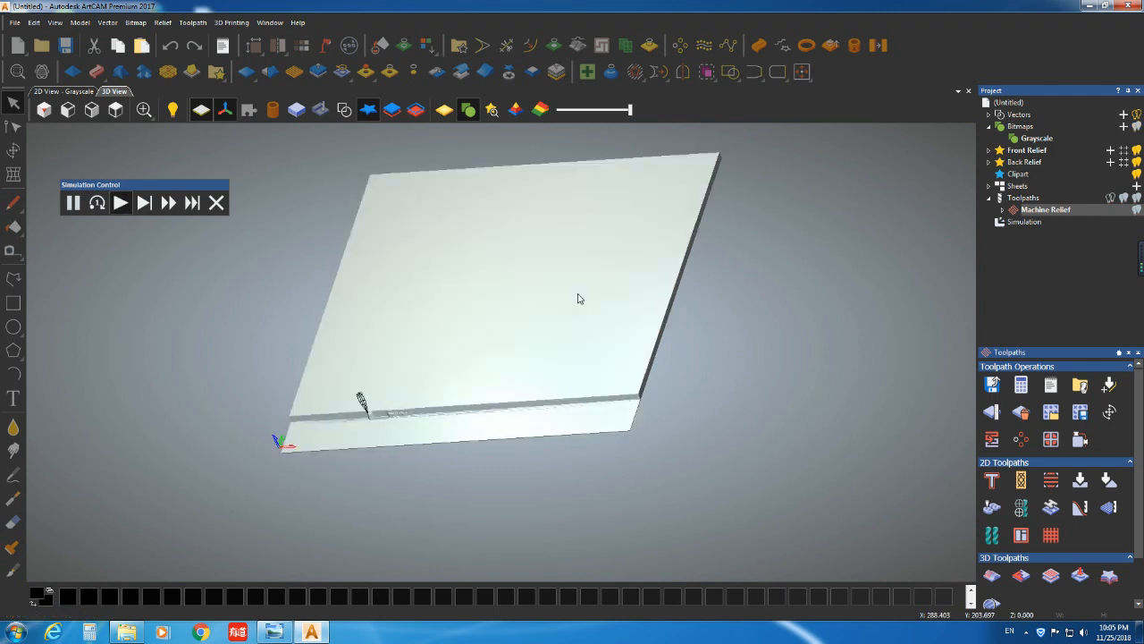
click(168, 203)
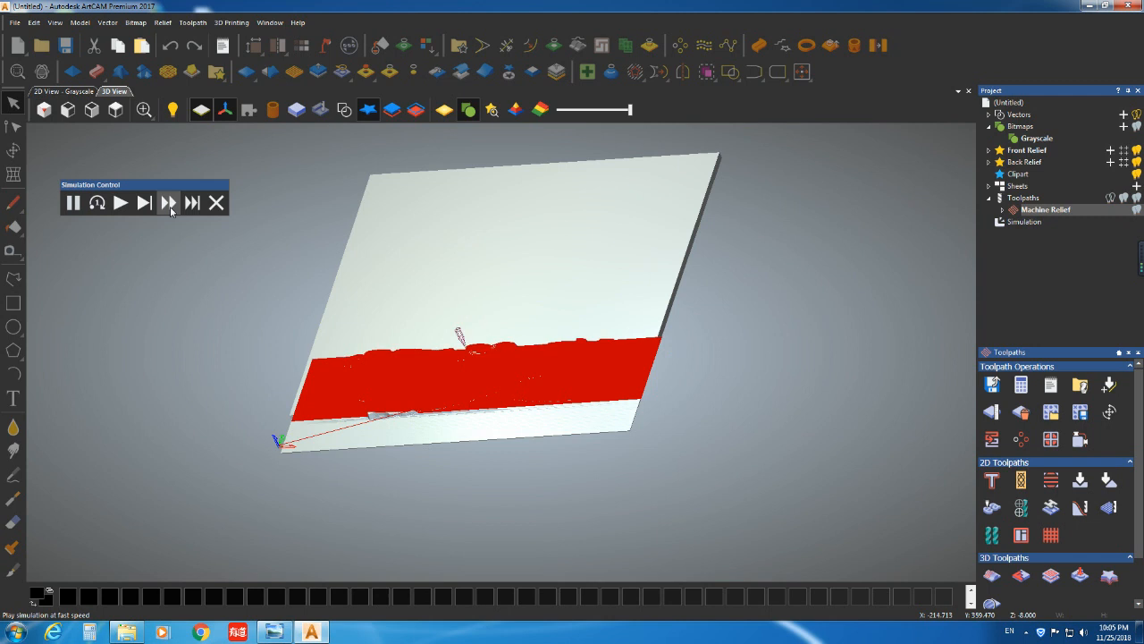
drag(378, 354, 362, 395)
scroll(362, 395, up, 5)
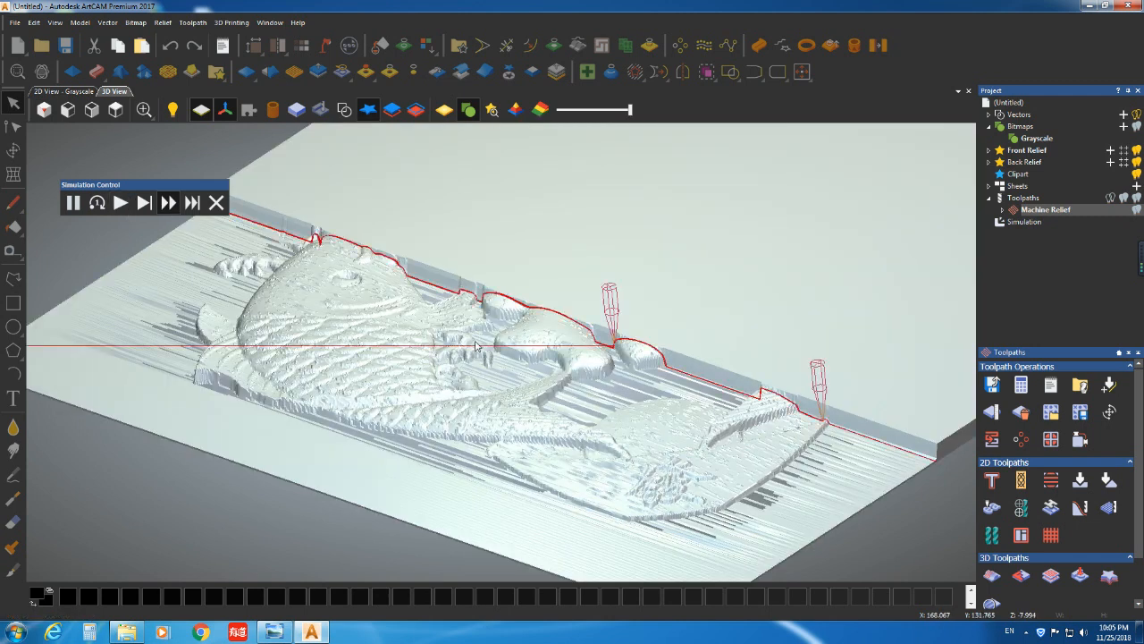
scroll(533, 426, down, 5)
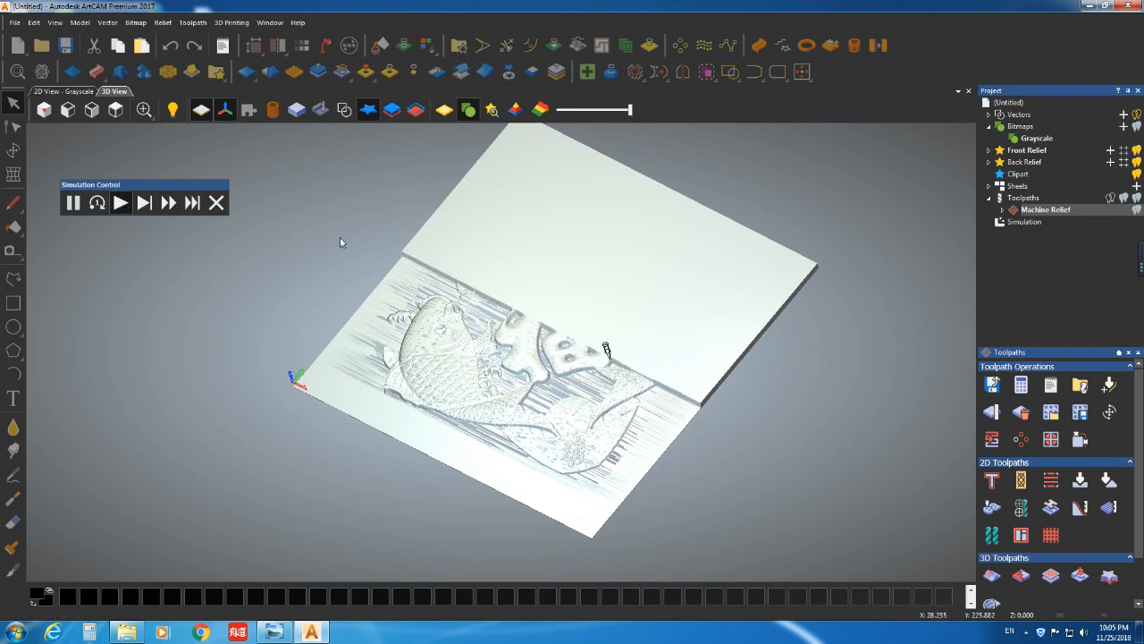
Simulate all toolpaths and inspect the carved block
right_click(1028, 206)
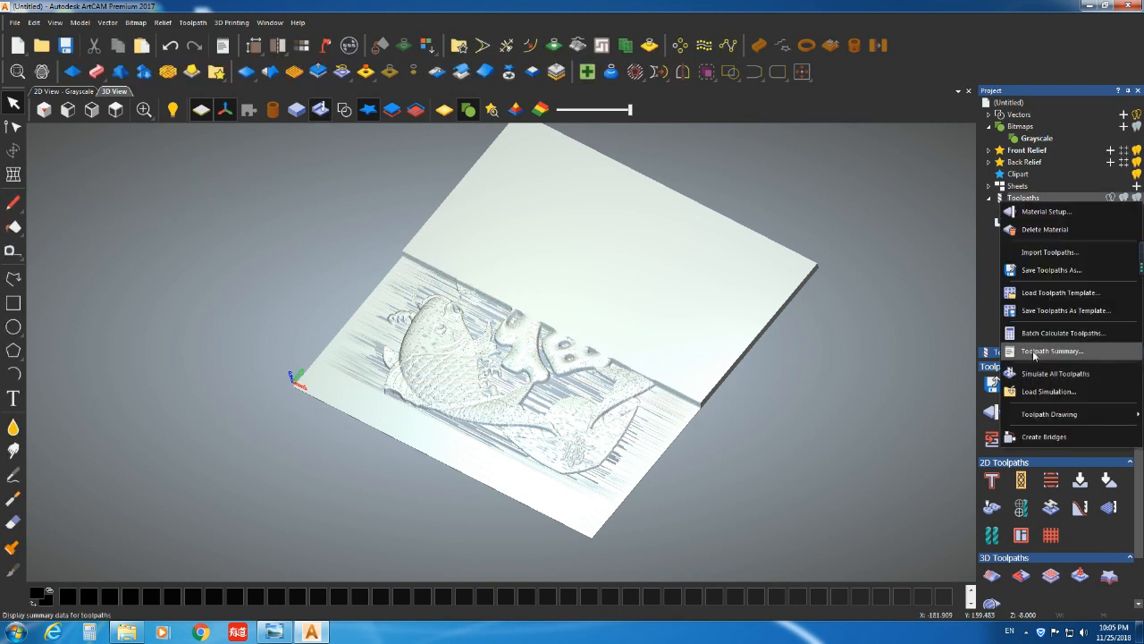
click(1028, 375)
drag(590, 346, 510, 355)
scroll(547, 338, up, 2)
Remove the simulation from the project and view the remaining relief in 3D
right_click(1023, 221)
click(1053, 335)
drag(673, 332, 651, 459)
scroll(573, 324, up, 3)
scroll(569, 329, down, 4)
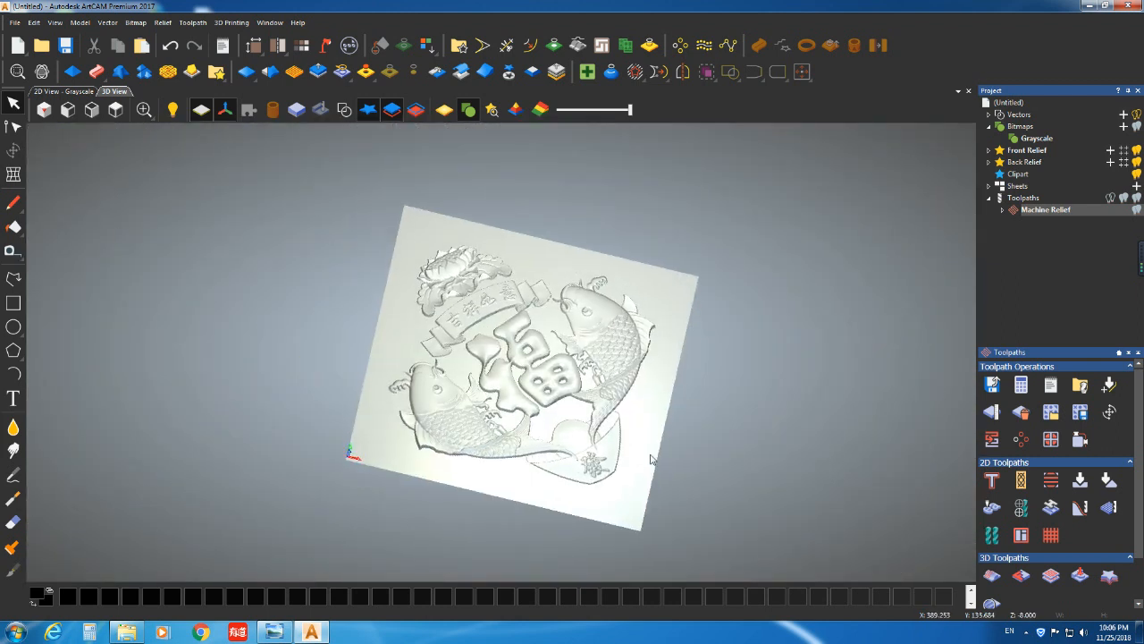
Save the Machine Relief finishing toolpath to the desktop as wwwwwwwwww in the Axyz (*.nc) machine format
click(231, 22)
right_click(1023, 197)
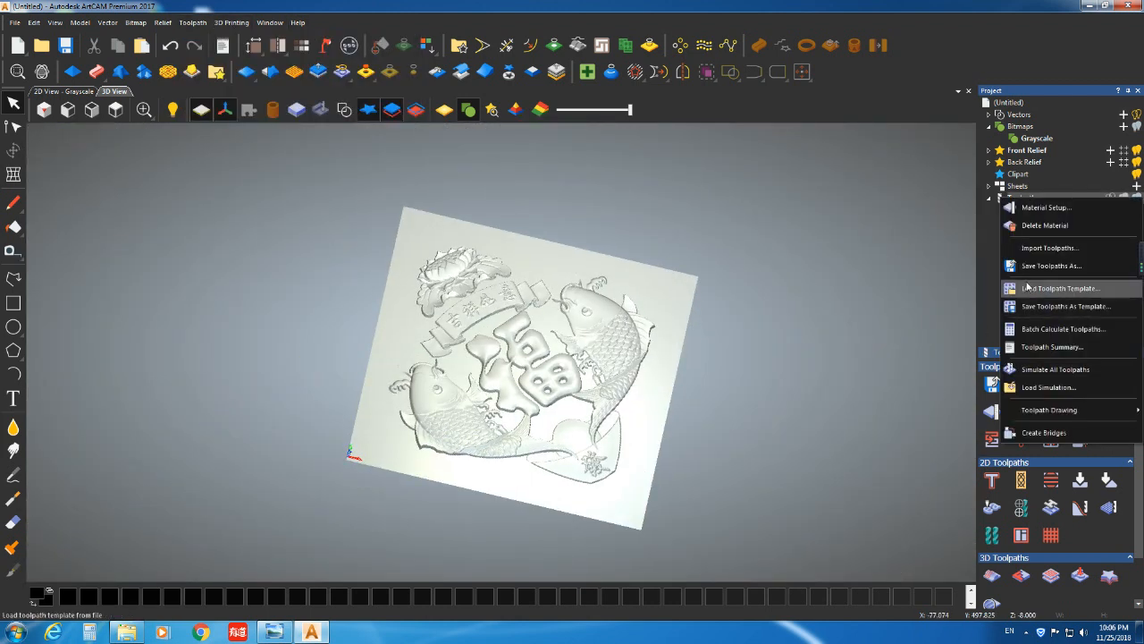
click(1019, 265)
double_click(659, 412)
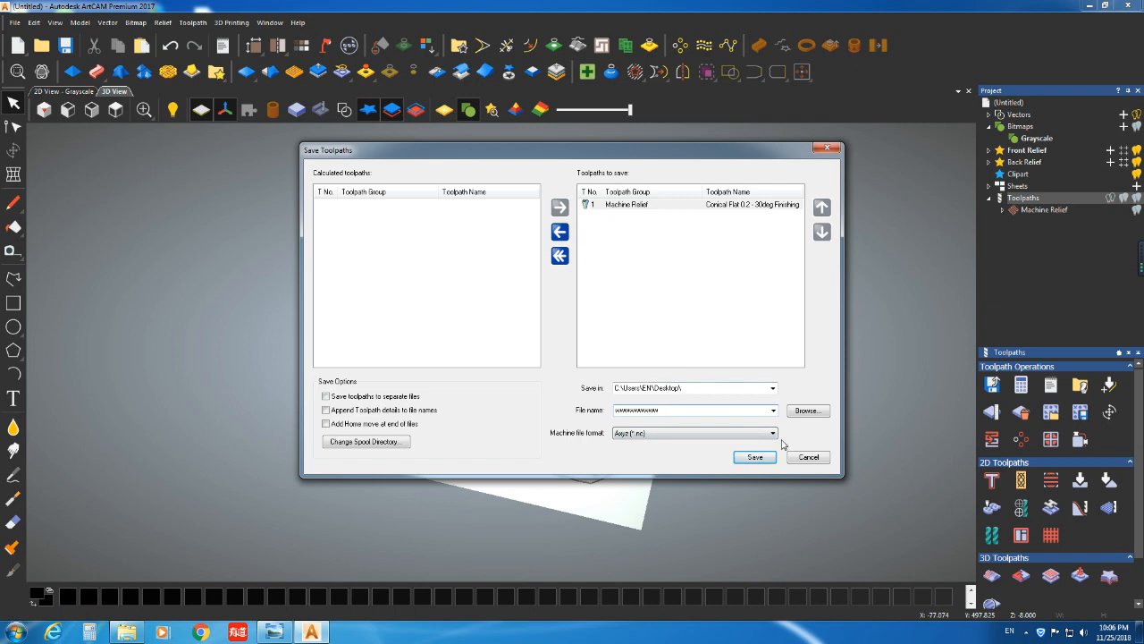
click(755, 456)
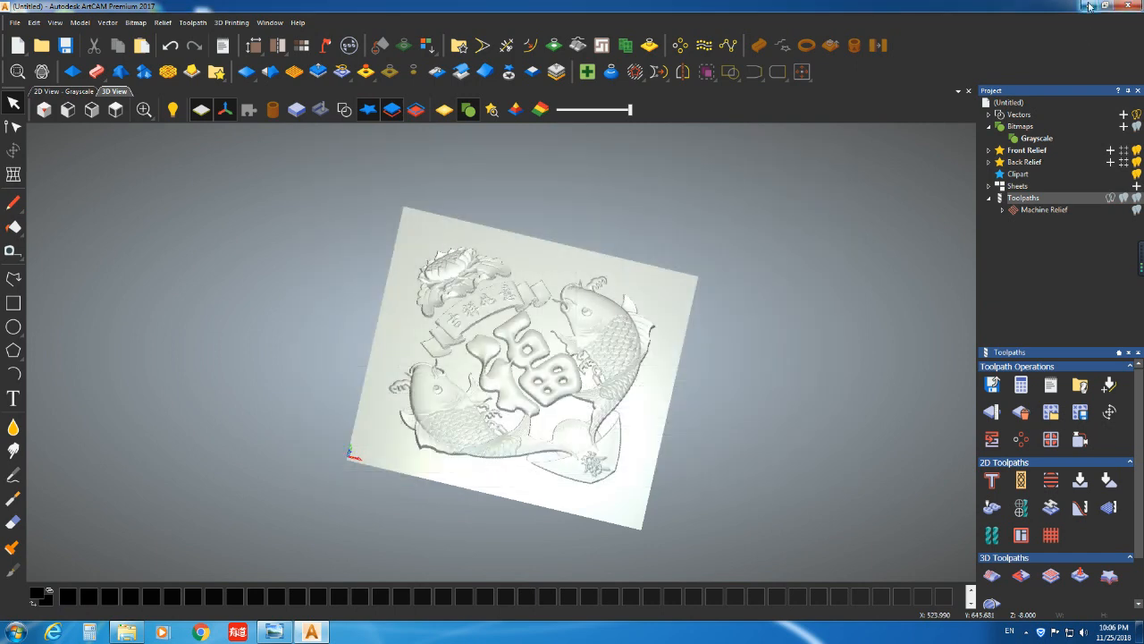
Open the saved wwwwwwwwww toolpath file in Notepad and delete everything before line N40, including the leftover blank line
click(1085, 5)
double_click(211, 216)
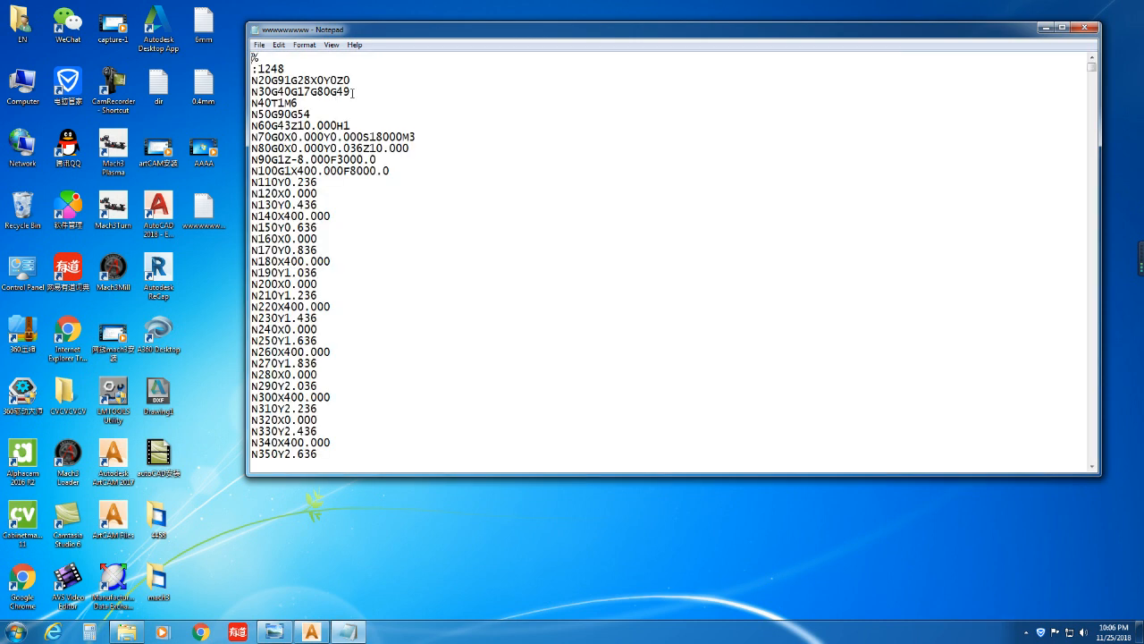
drag(353, 92, 252, 56)
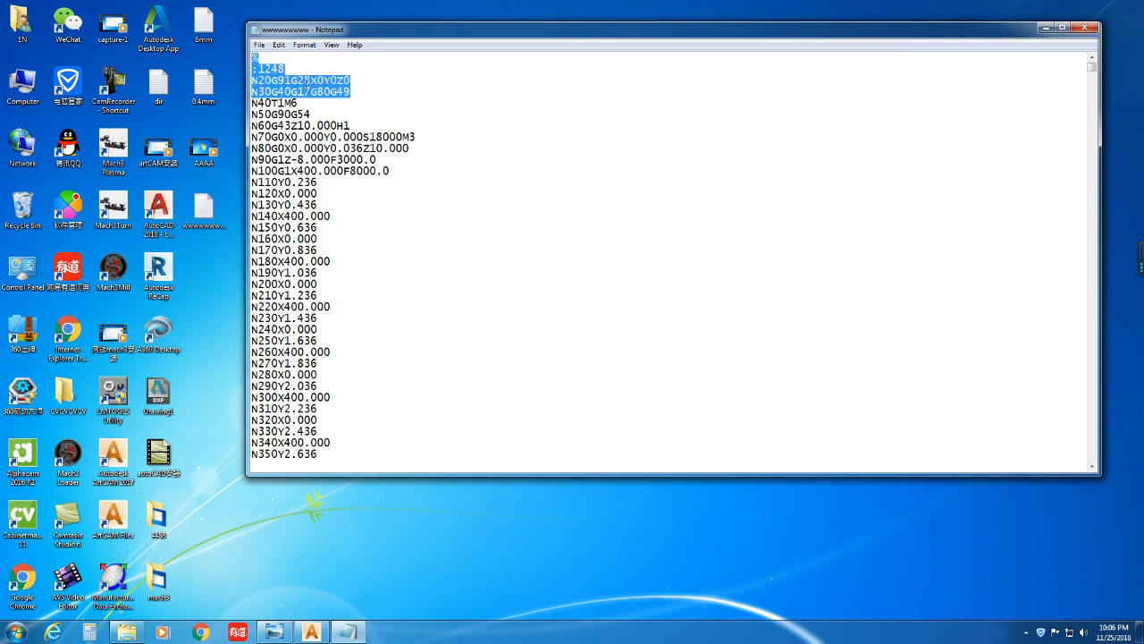
key(Delete)
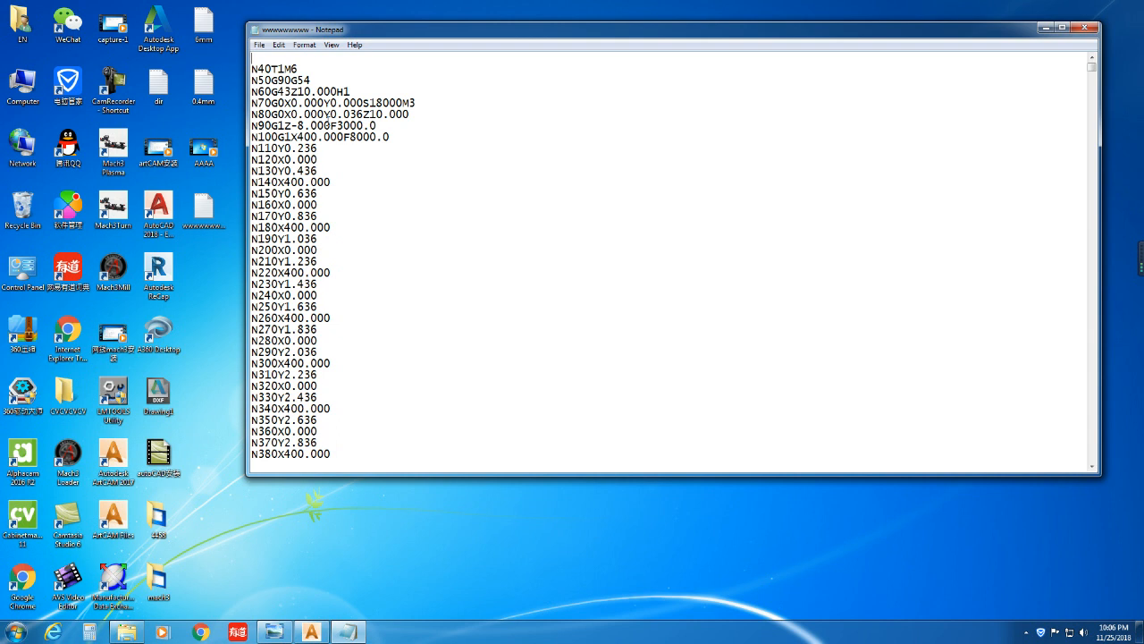
key(Delete)
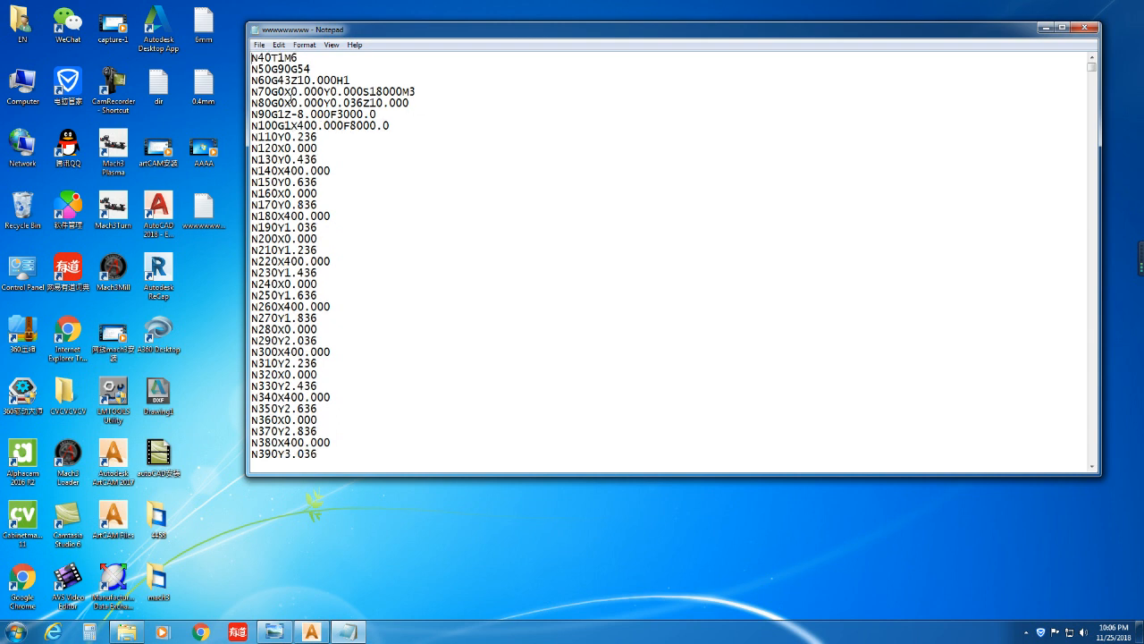
Delete lines N443240 to N443260 near the end of the G-code, including the leftover blank line, and close the file with its changes saved
drag(1091, 68, 1092, 461)
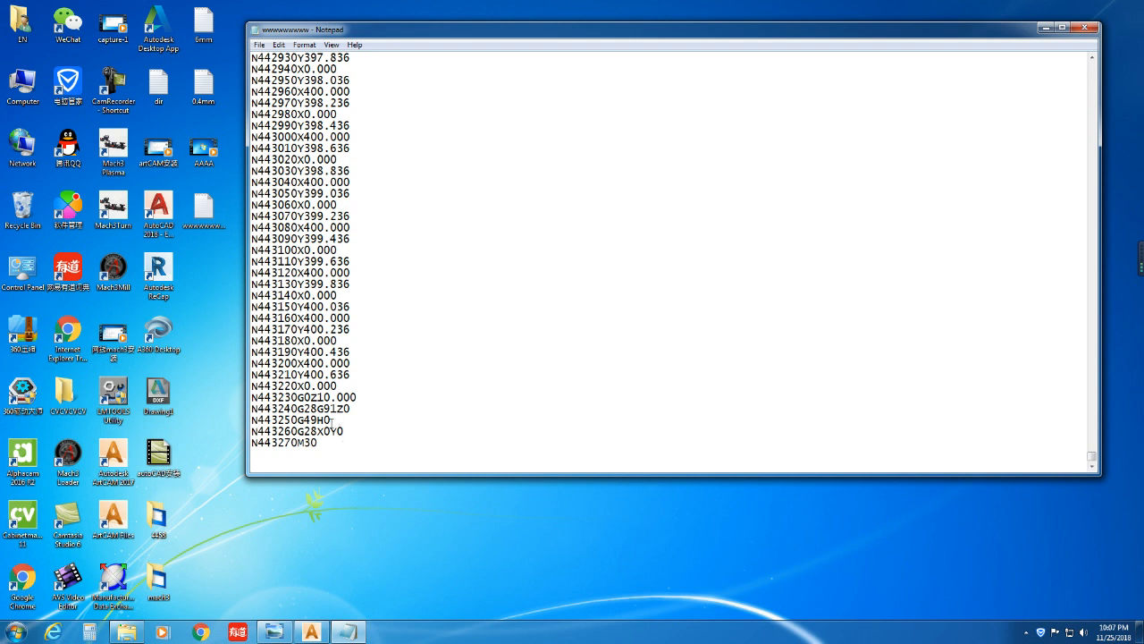
drag(353, 431, 251, 408)
key(Delete)
key(BackSpace)
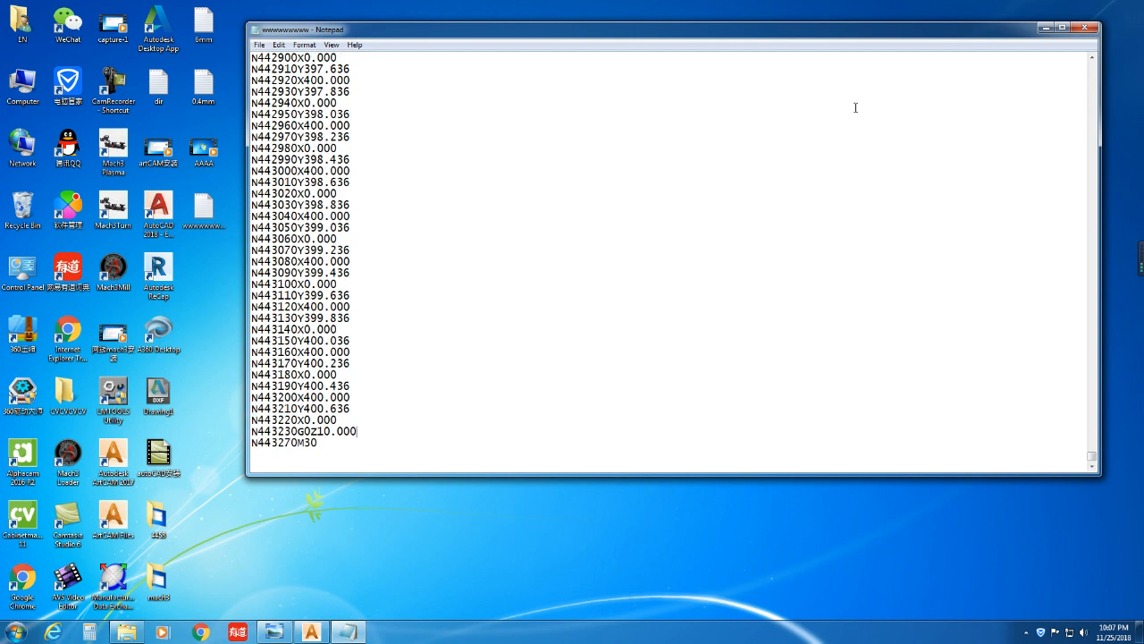
click(1086, 27)
click(545, 324)
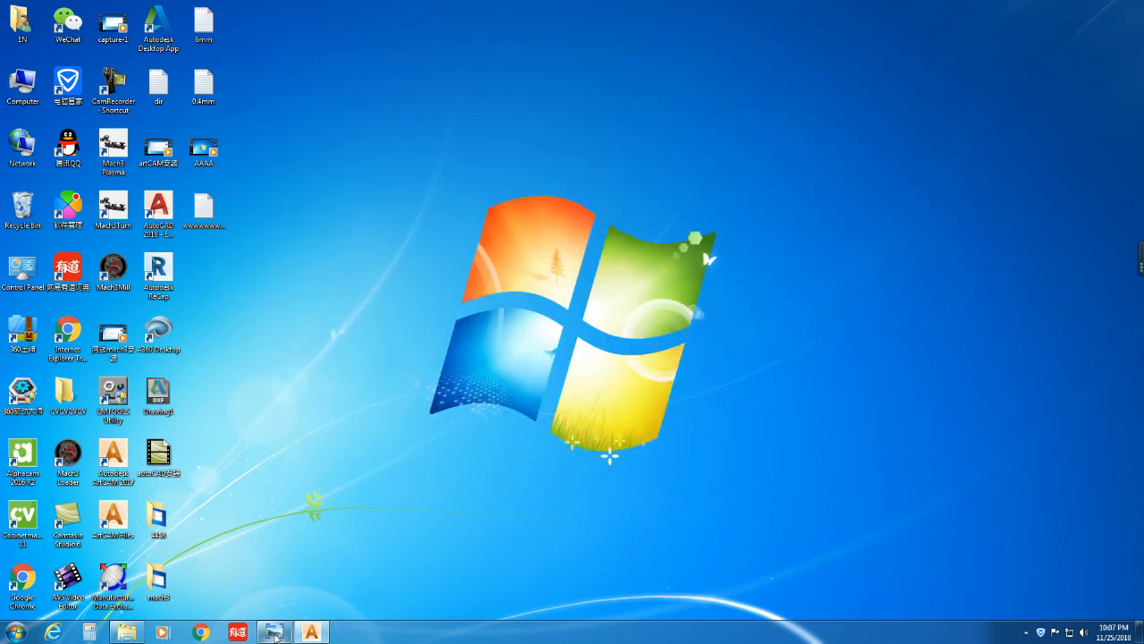
Open picture 55 from the 3D folder, and mark the tool-setting side view with yellow circles and a red arrow to the tool tip near the chuck
click(126, 631)
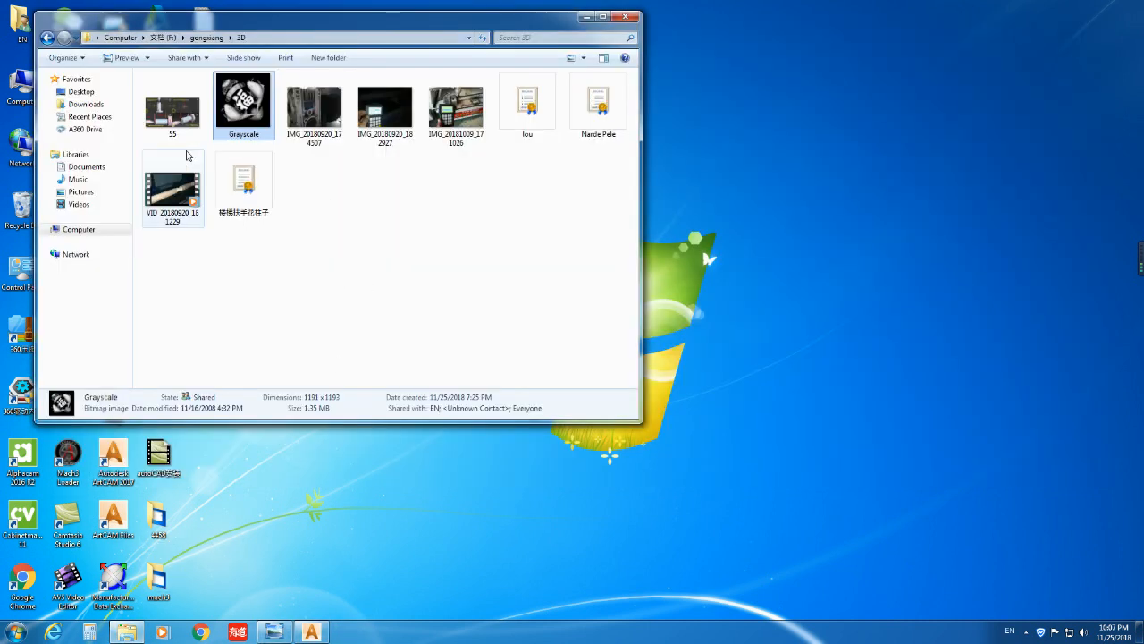
double_click(172, 118)
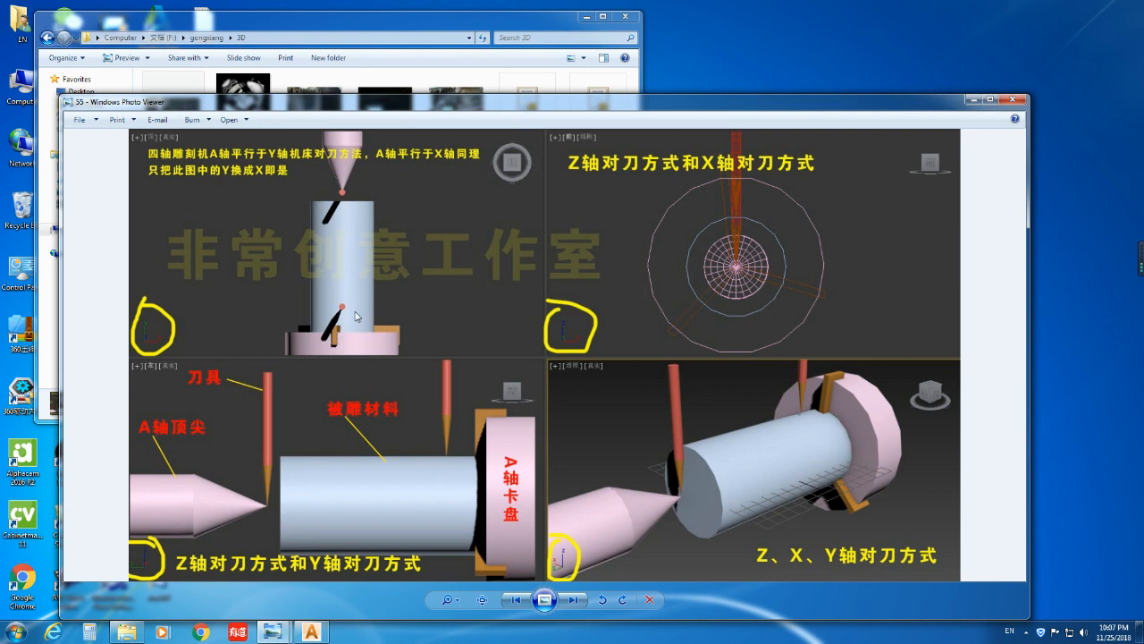
click(333, 239)
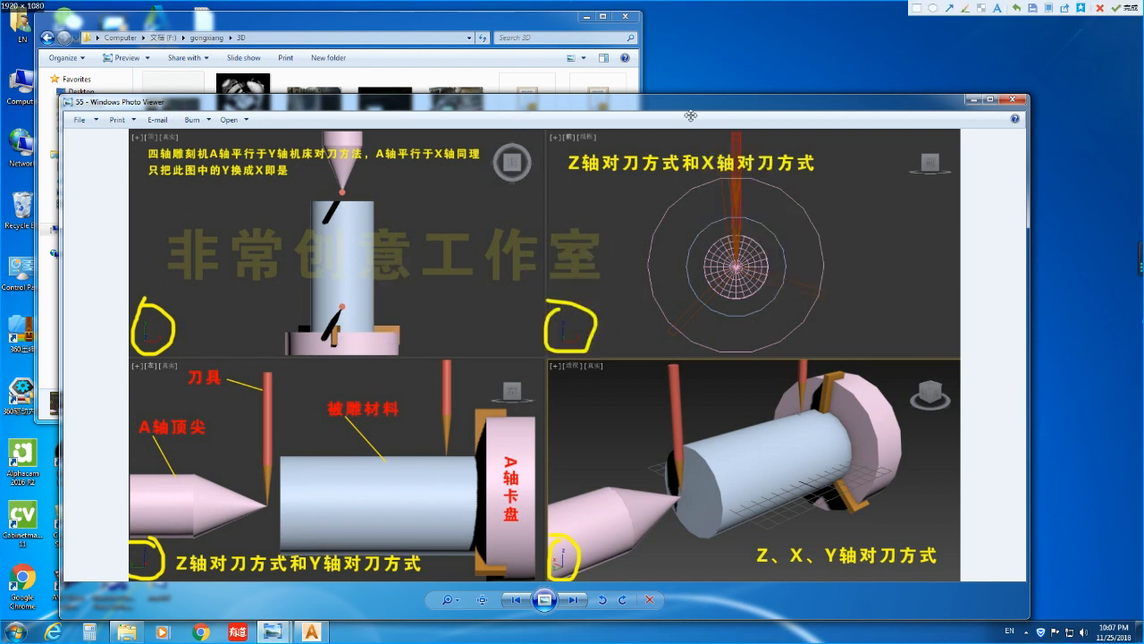
click(964, 8)
mouse_move(309, 373)
mouse_down()
mouse_move(280, 427)
mouse_move(499, 416)
mouse_move(322, 536)
mouse_move(260, 398)
mouse_move(301, 330)
mouse_up()
click(950, 9)
drag(304, 505, 441, 462)
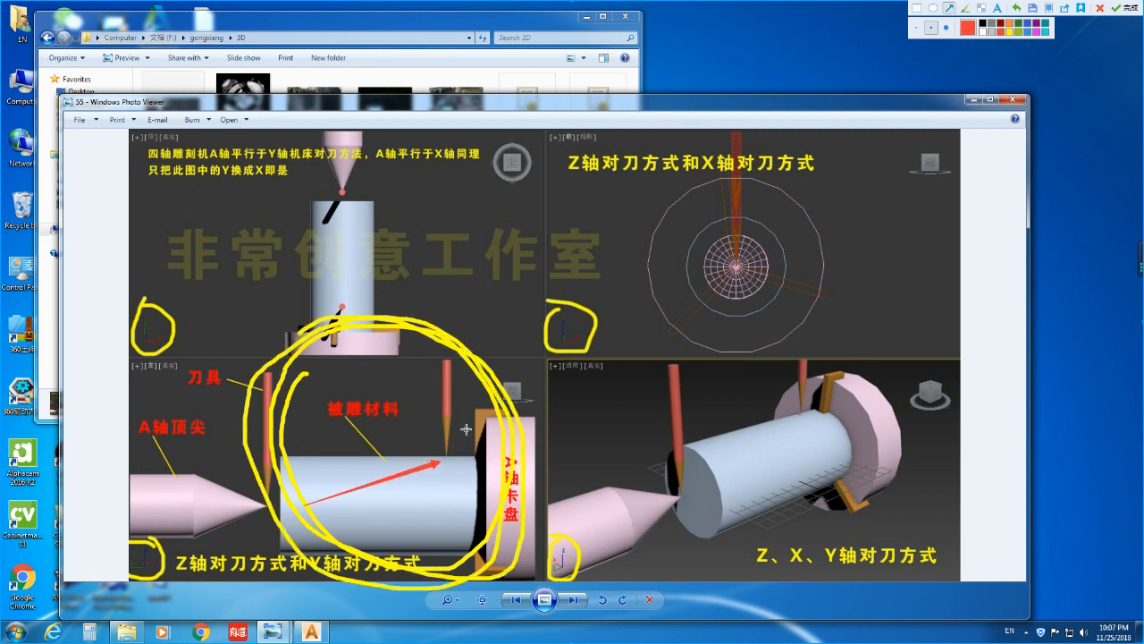
Add the label xyz=0 in size 22 text beside the arrow's tip, and discard the screenshot markup
click(997, 9)
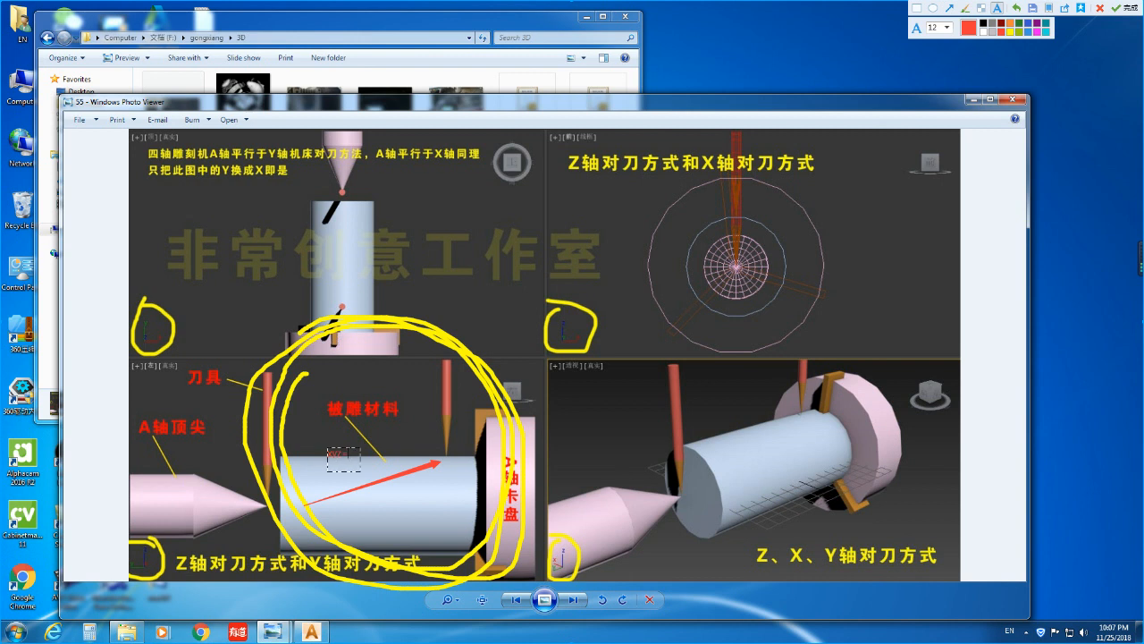
click(945, 27)
click(925, 106)
drag(351, 457, 441, 480)
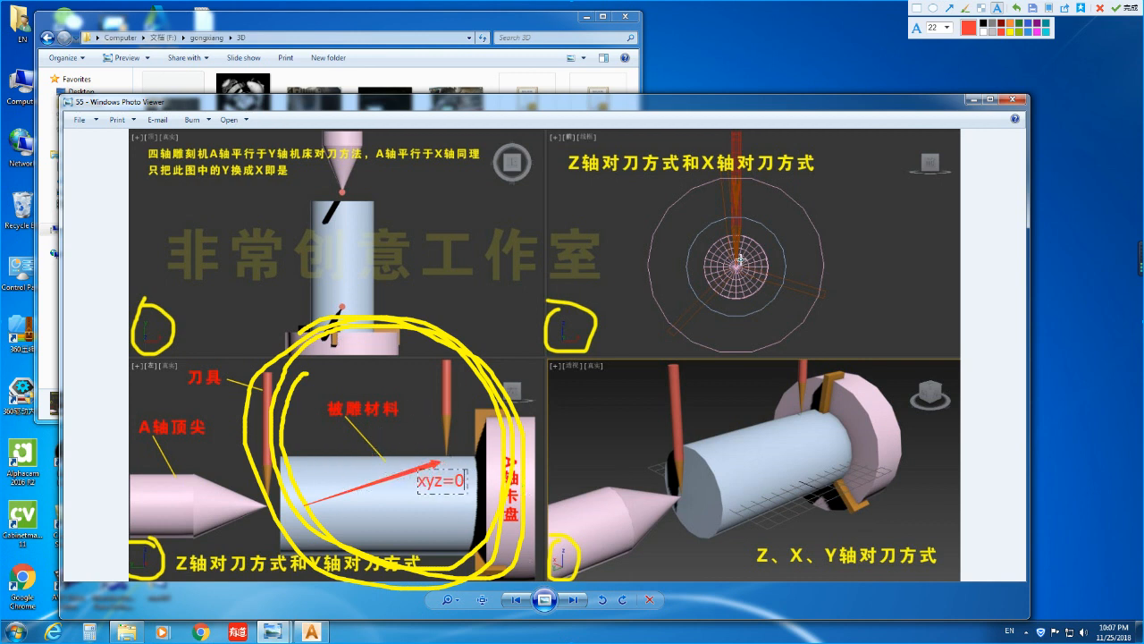
key(Escape)
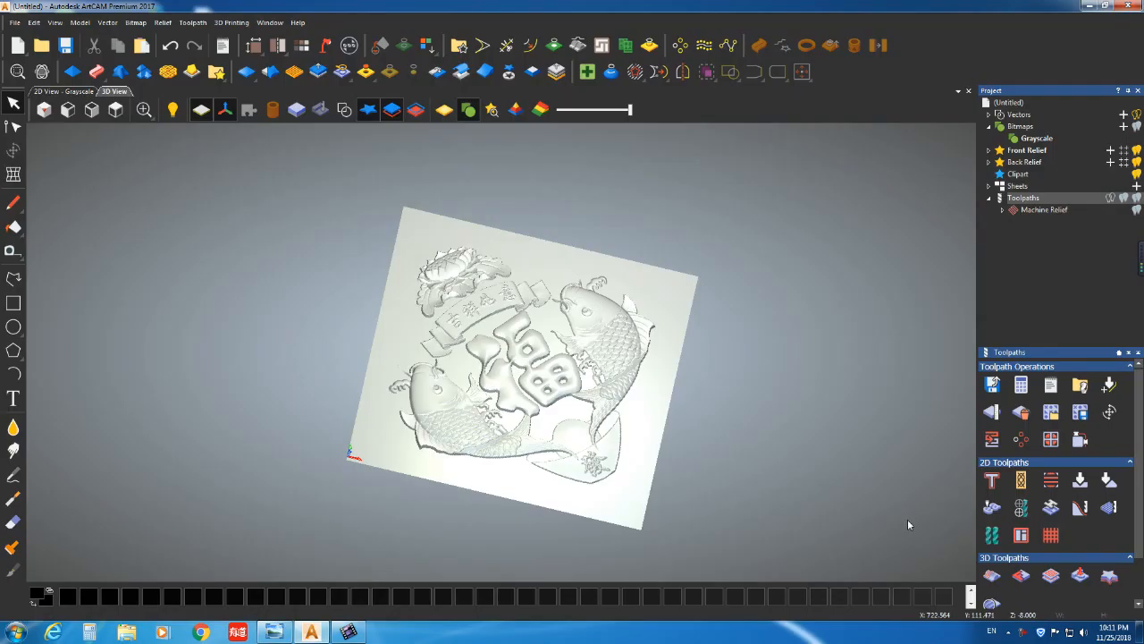
Switch ArtCAM to the 2D view and check the model's width in Set Model Size without changing it
click(71, 93)
drag(740, 488, 510, 311)
scroll(531, 365, down, 3)
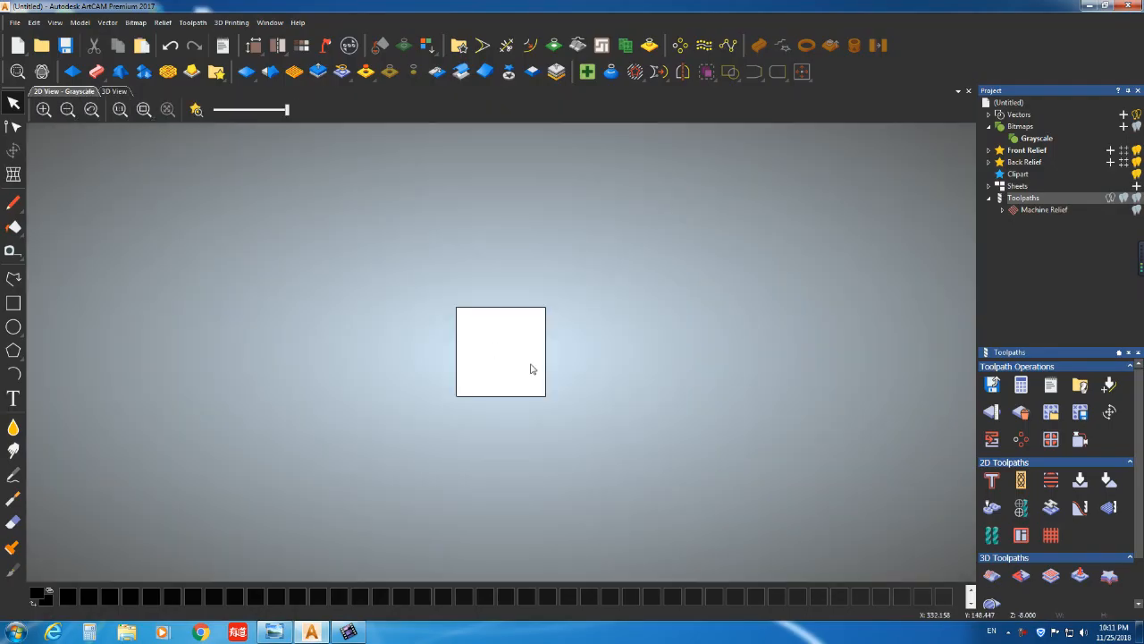
drag(392, 244, 673, 466)
click(108, 22)
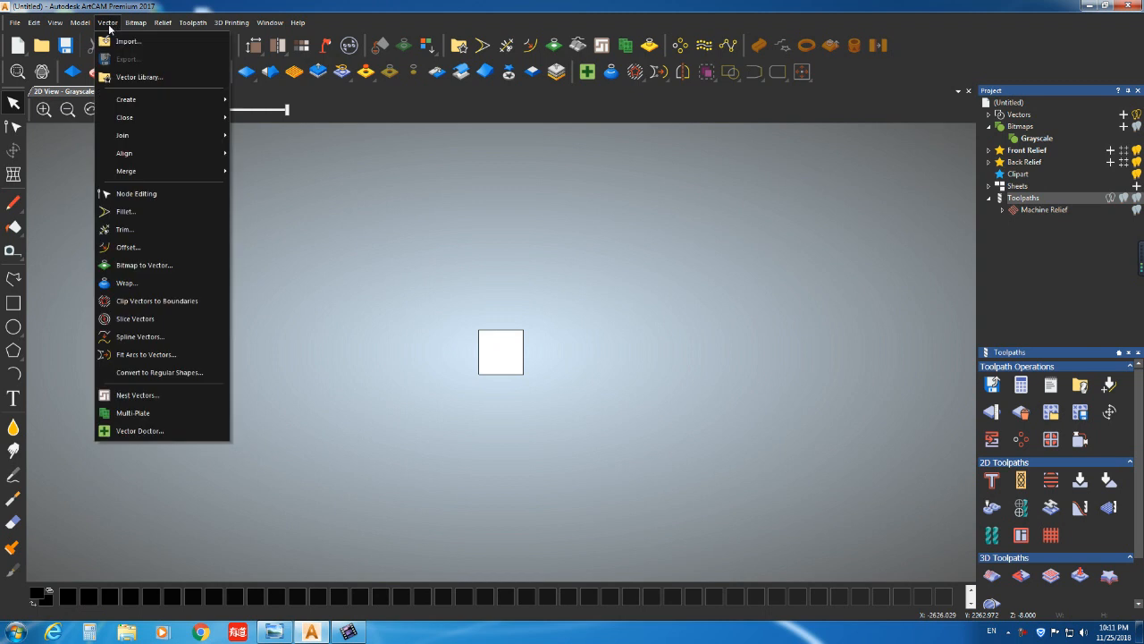
click(100, 41)
key(Tab)
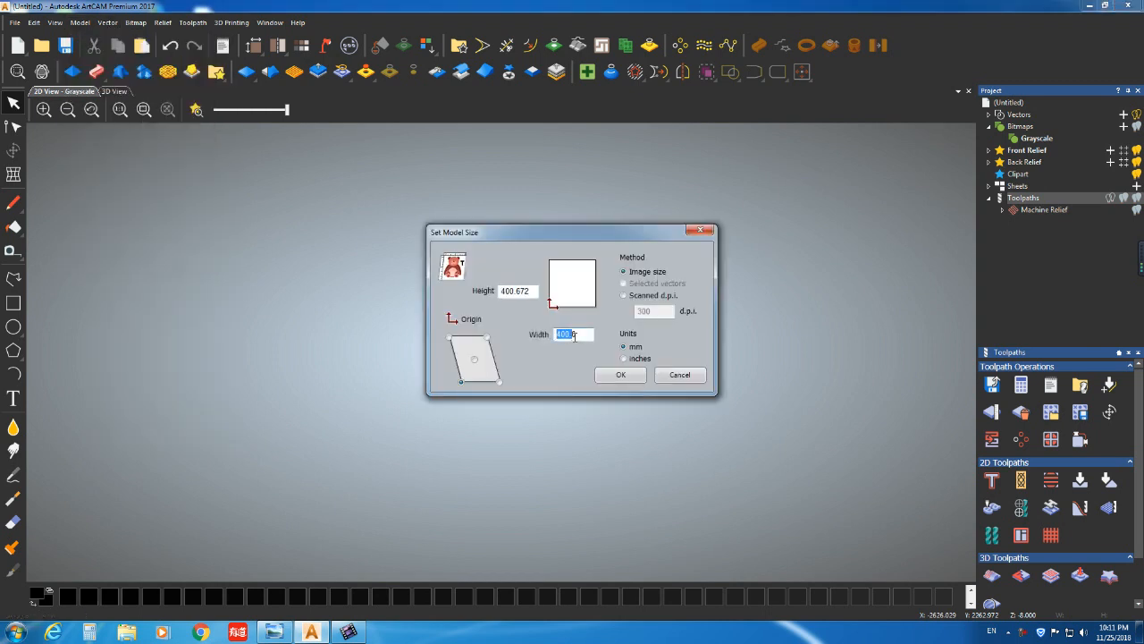
click(668, 375)
Open Calculator and divide 400 by 1600, and the result by 20
click(90, 635)
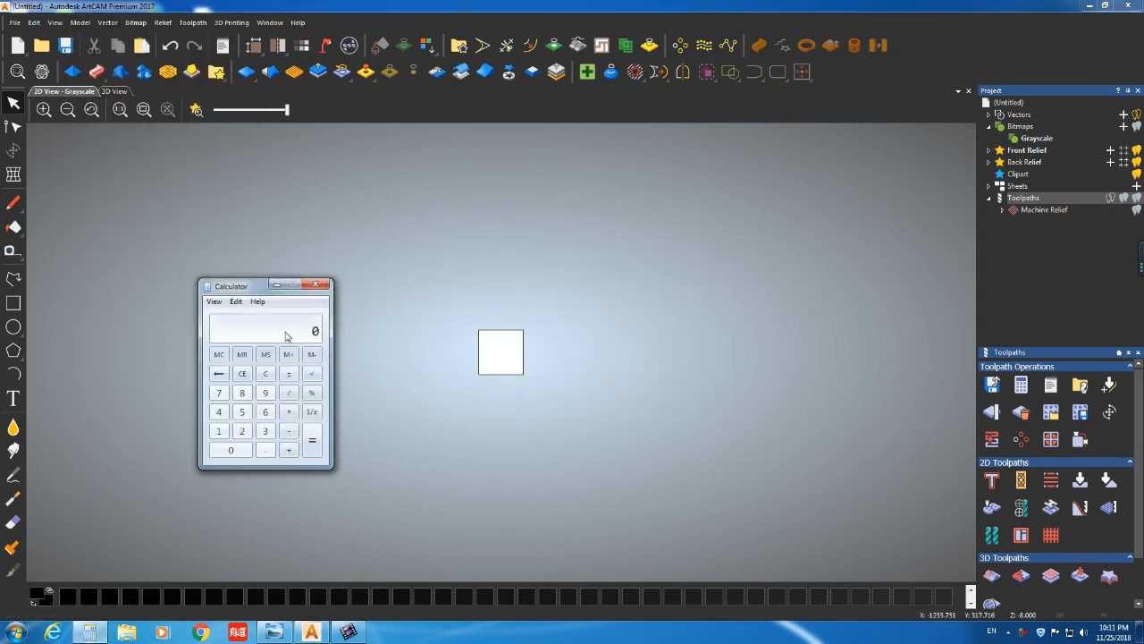
click(221, 414)
double_click(229, 451)
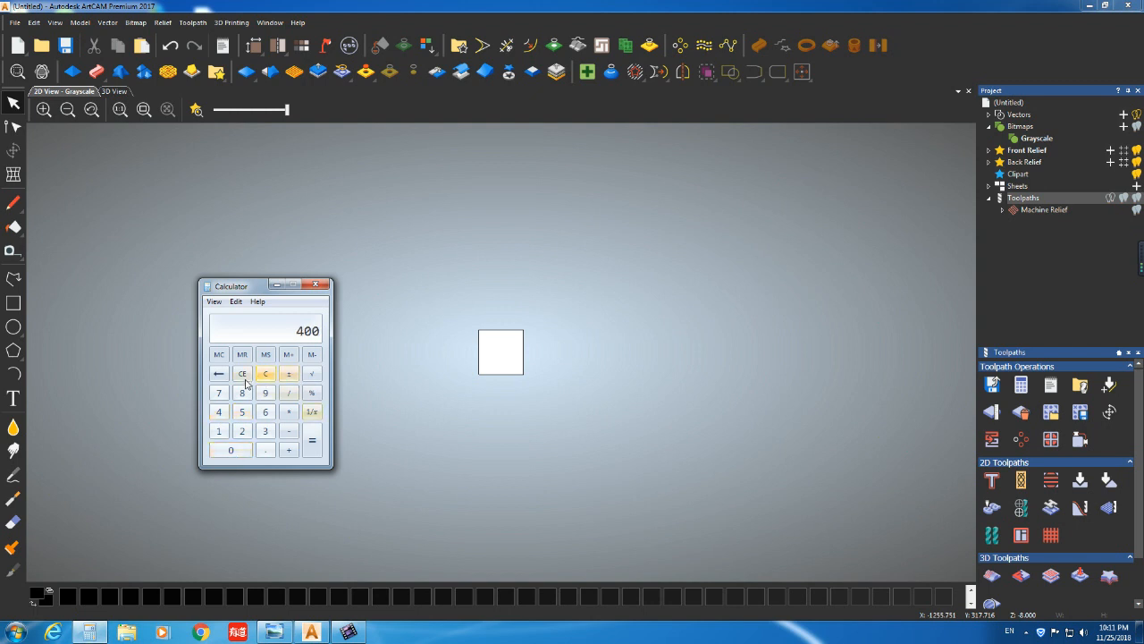
click(290, 394)
click(221, 430)
click(266, 412)
double_click(241, 451)
click(312, 440)
click(289, 392)
click(241, 431)
click(234, 451)
click(312, 440)
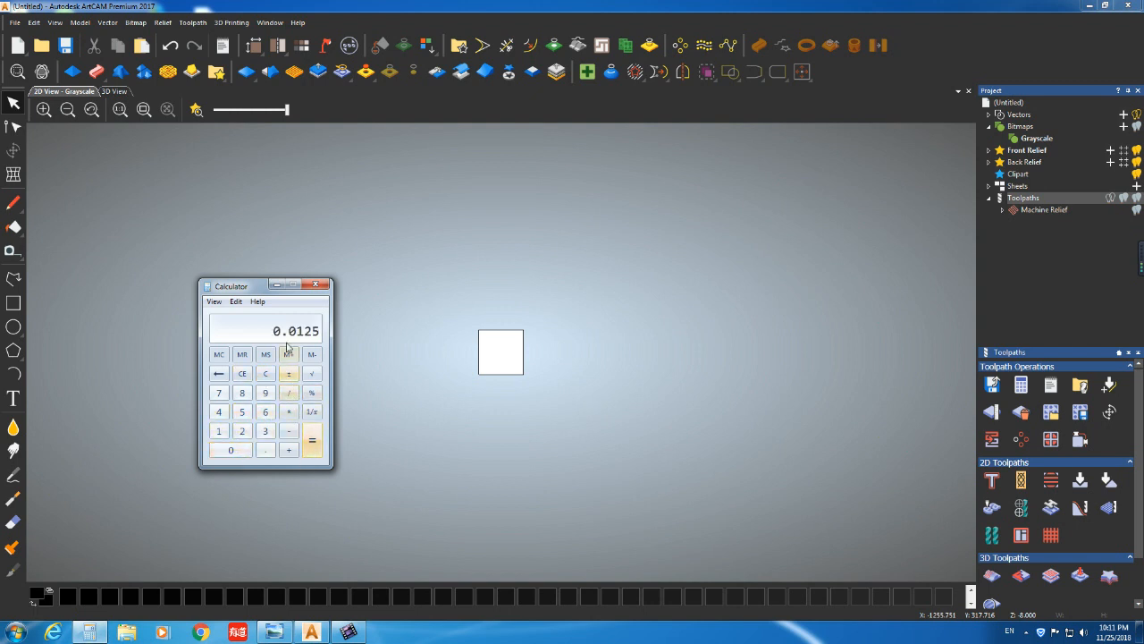
Clear Calculator and divide 1 by 0.0125
click(266, 374)
click(219, 431)
click(289, 392)
click(230, 450)
click(265, 450)
click(230, 450)
click(219, 431)
click(241, 430)
click(241, 412)
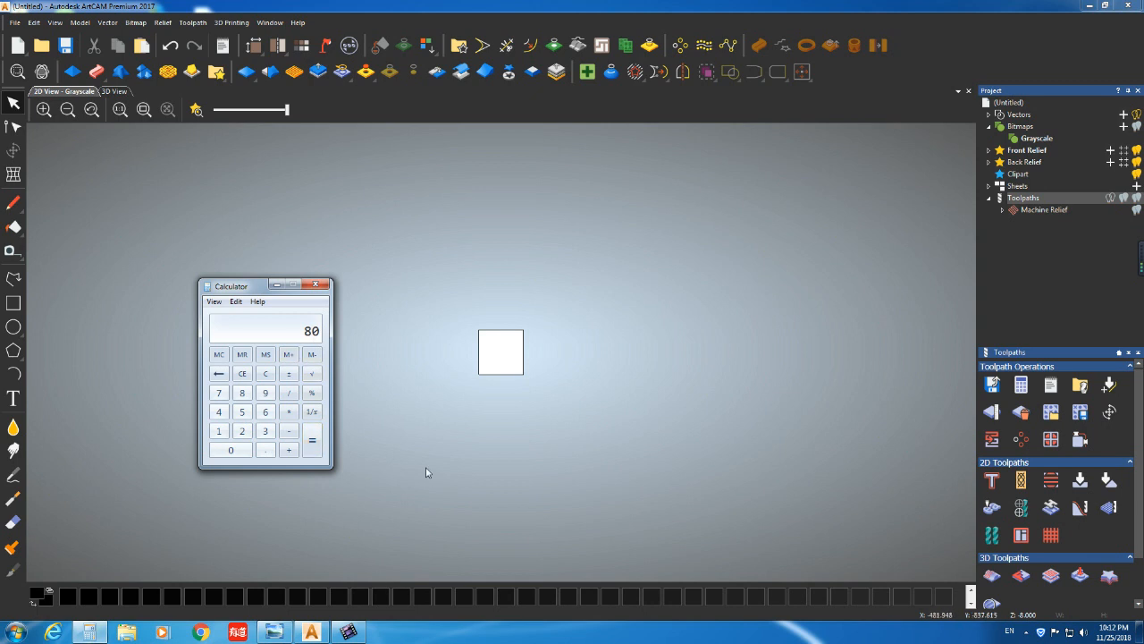
Browse to gongxiang\3D on drive F and view the controller photos IMG_20180920_182927 and IMG_20181009_171026
click(126, 632)
click(619, 18)
key(super+e)
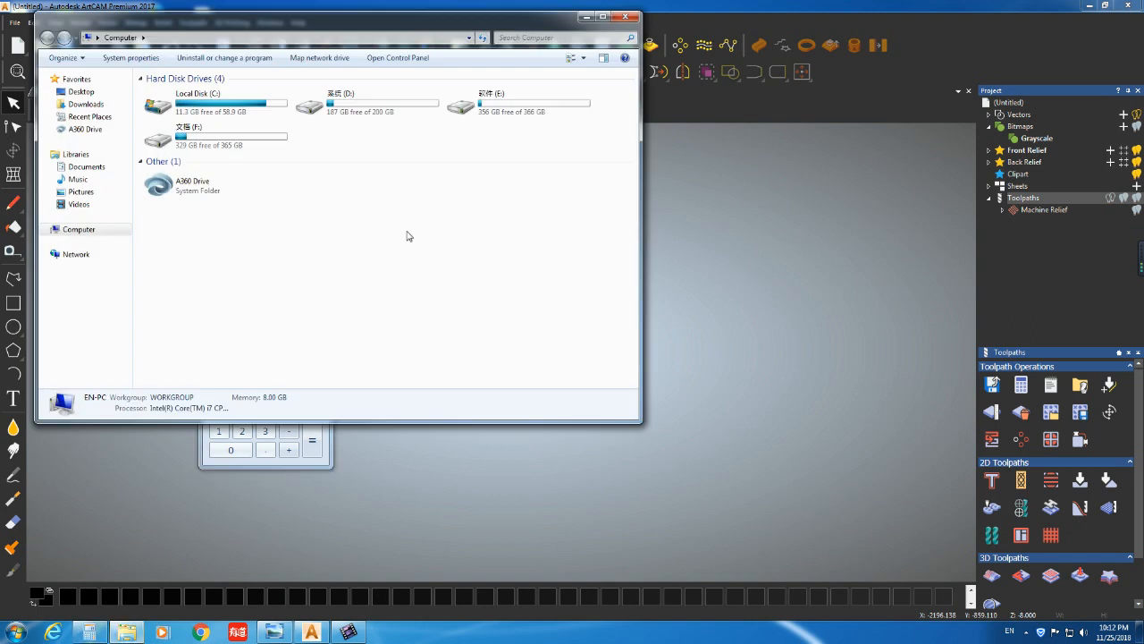
double_click(190, 134)
double_click(183, 122)
double_click(183, 91)
double_click(384, 107)
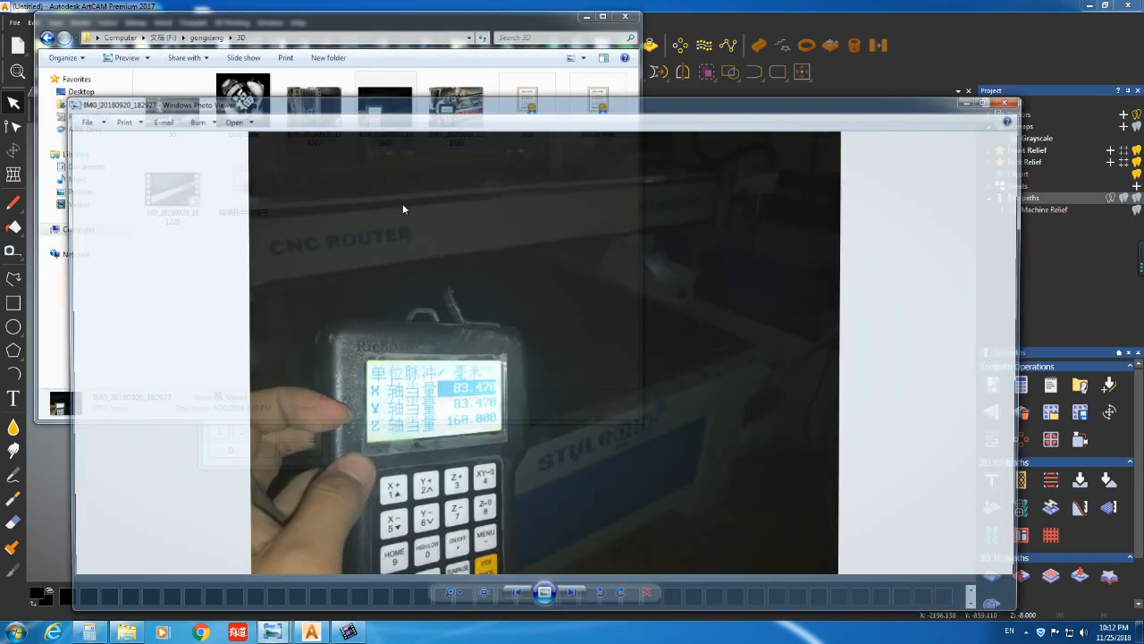
click(1010, 101)
double_click(457, 107)
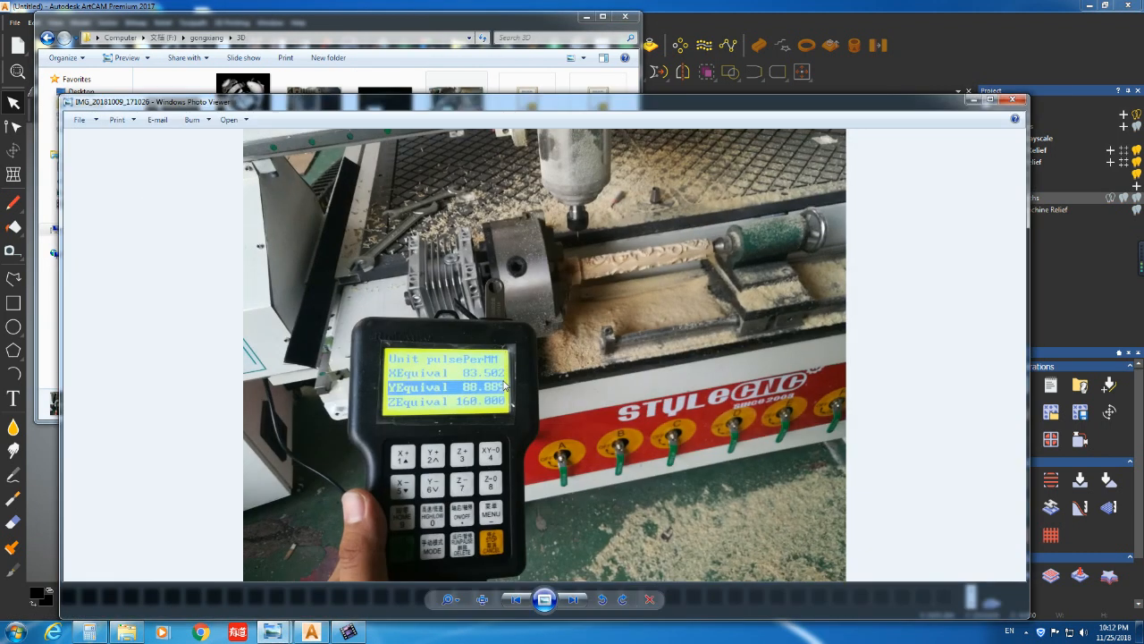
Mark up a screenshot of the controller photo: cover the XEquival value in yellow, draw a red arrow from that line, and write 80.00
key(ctrl+alt+a)
click(278, 206)
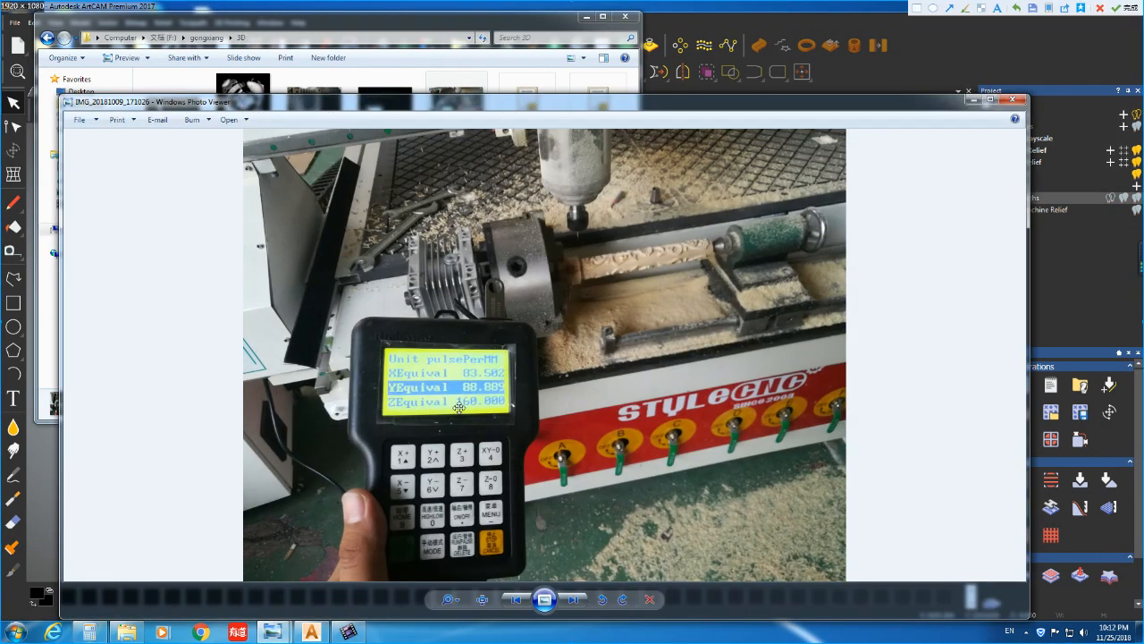
click(963, 8)
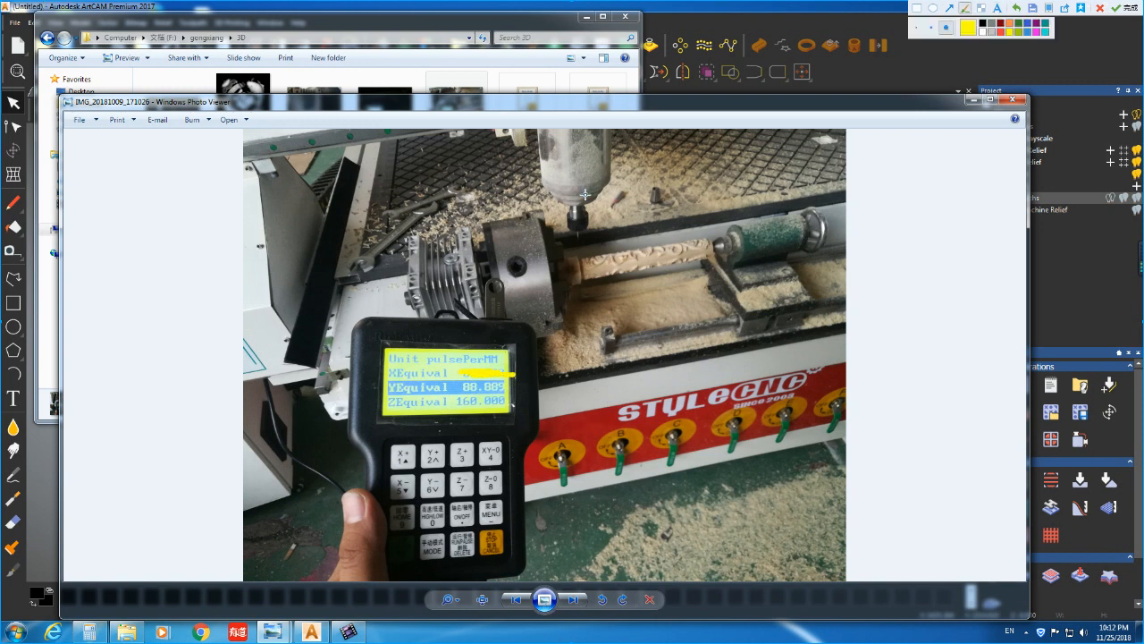
click(1036, 33)
click(949, 8)
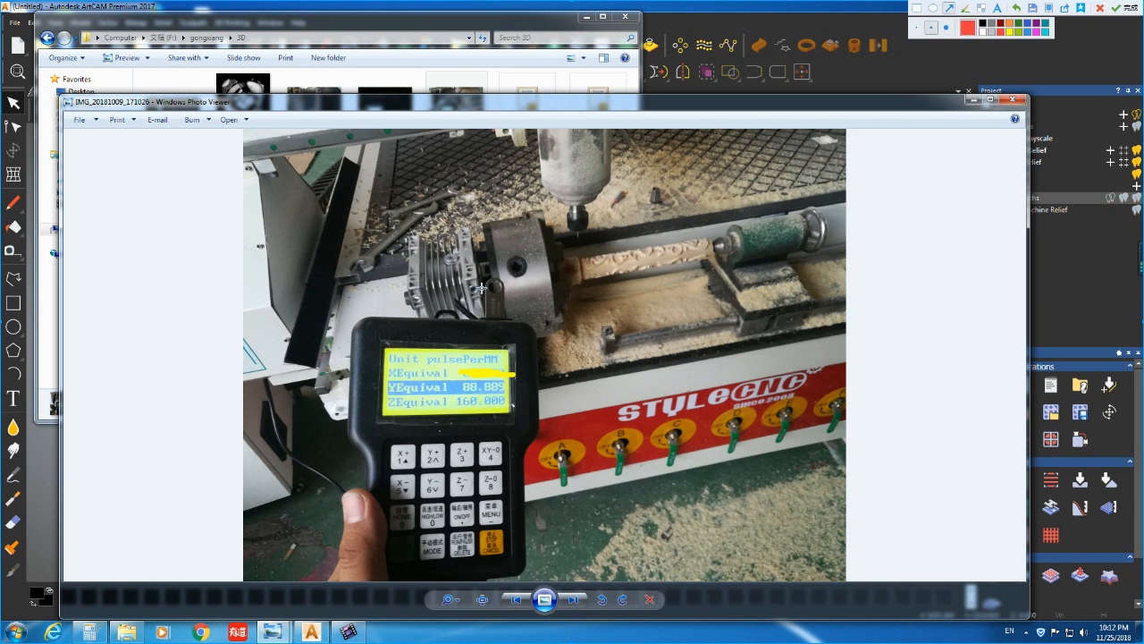
drag(373, 372, 215, 375)
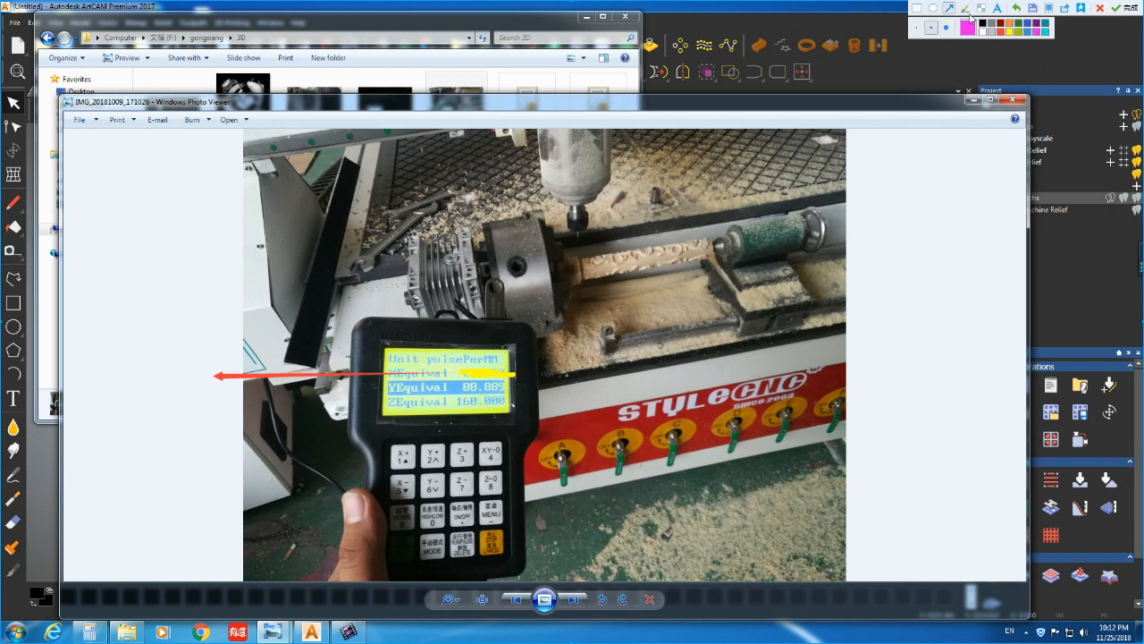
click(997, 9)
text(80.00)
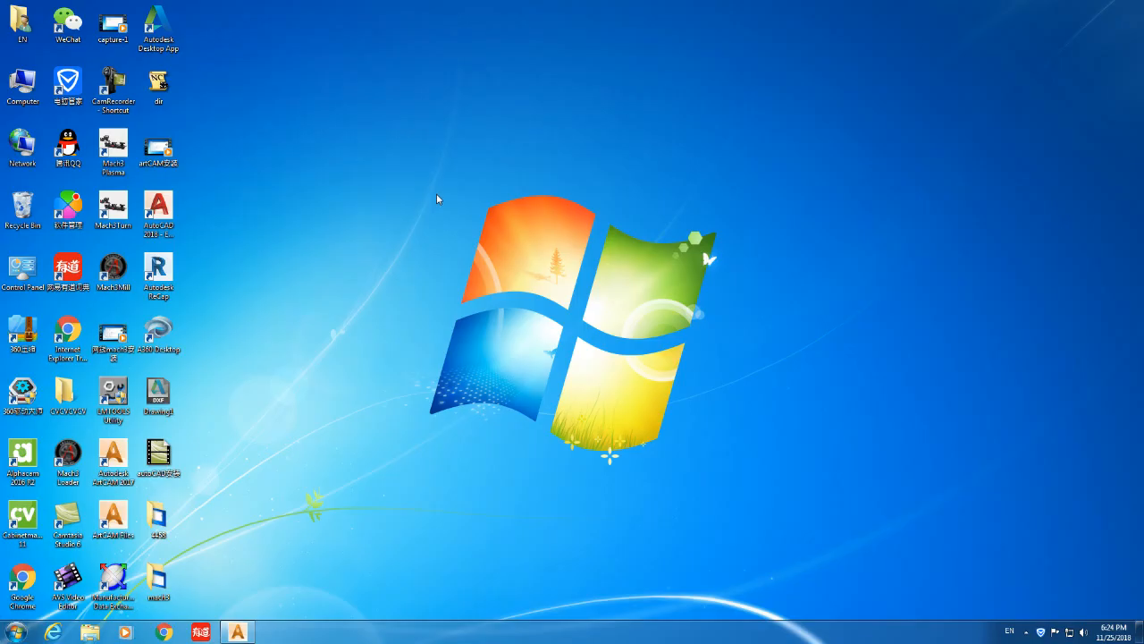
Handwrite STL in red on a desktop screenshot and discard the markup
click(340, 197)
click(964, 8)
drag(433, 117, 351, 211)
drag(465, 147, 587, 146)
drag(540, 147, 525, 293)
drag(666, 137, 749, 278)
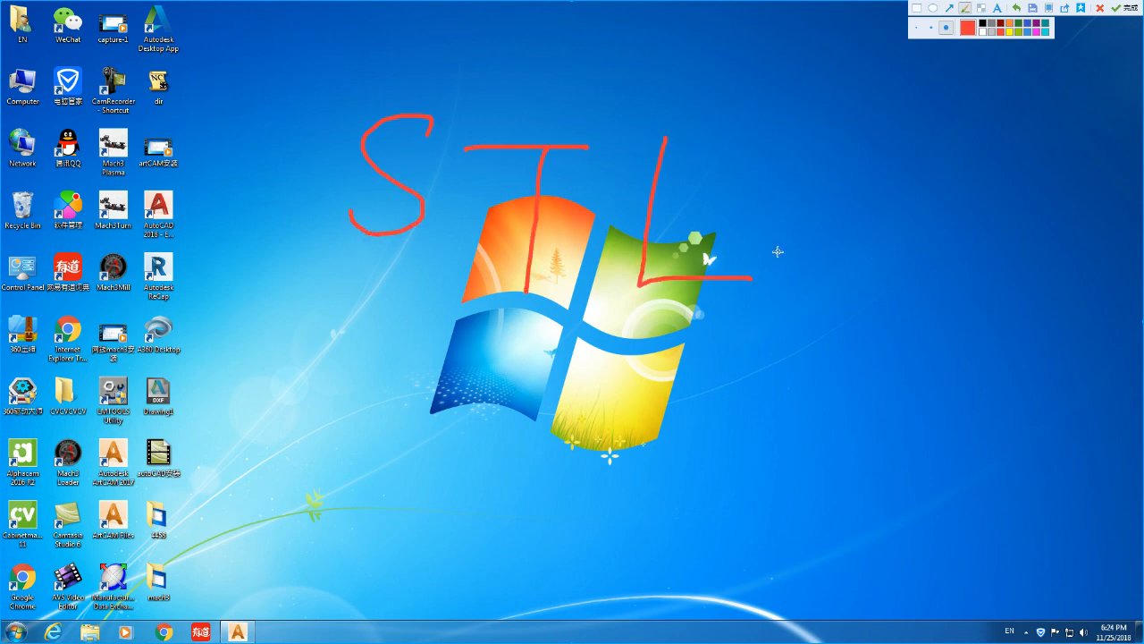
key(Escape)
Switch to ArtCAM and create a new empty project with Models and Assembly folders
click(254, 629)
click(14, 22)
mouse_move(39, 43)
click(153, 113)
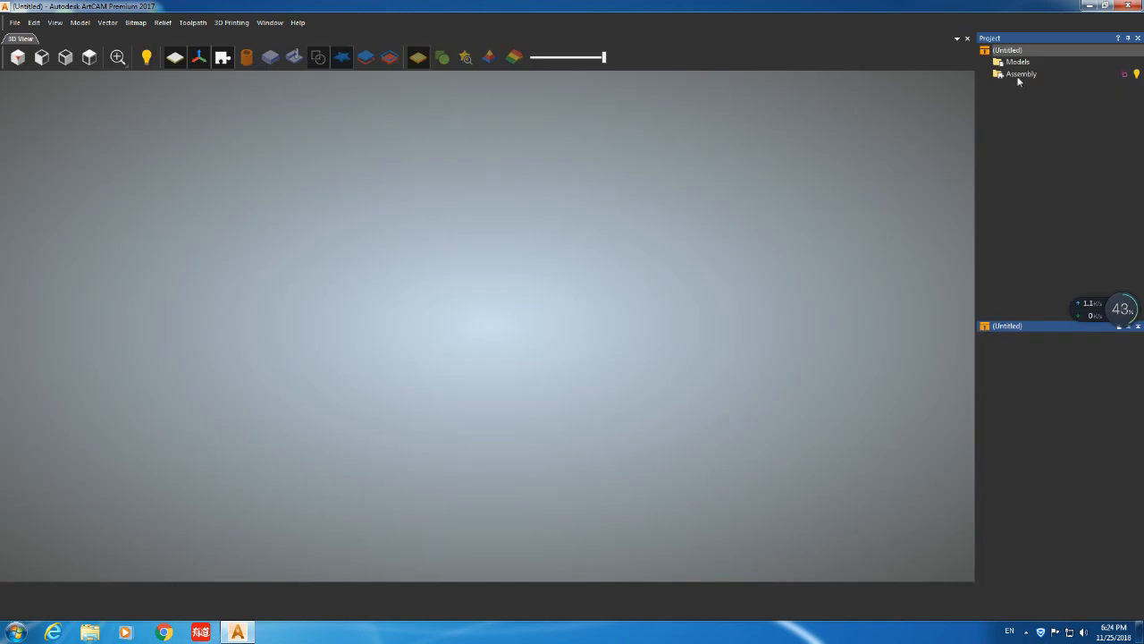
Start importing a 3D model into the Assembly and browse to gongxiang\3D on drive F
right_click(1019, 75)
click(1030, 121)
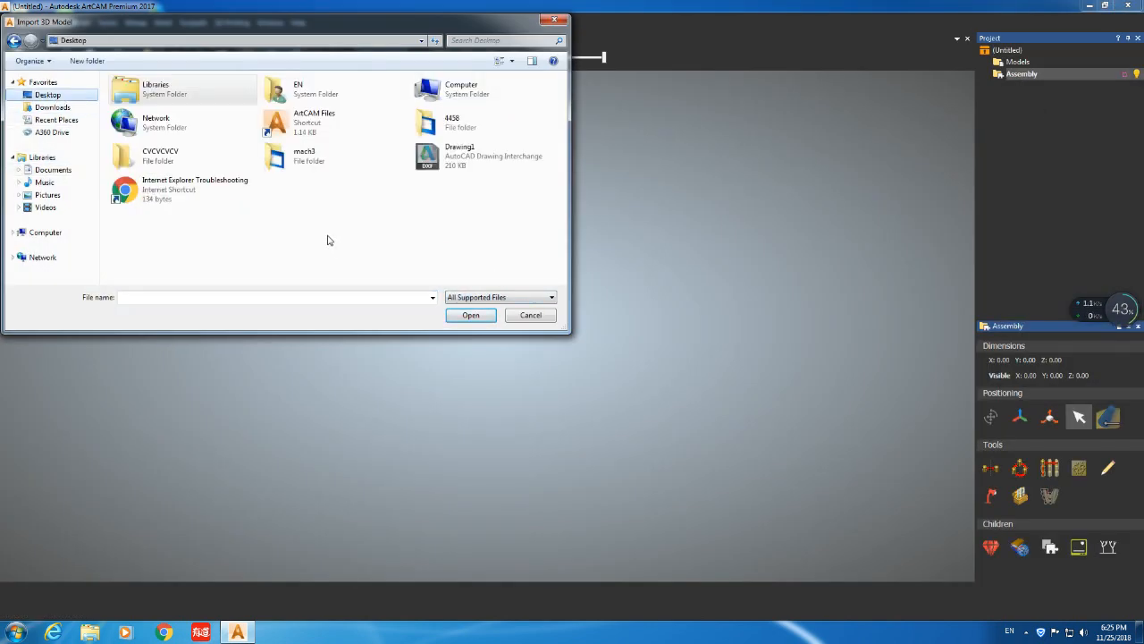
double_click(461, 88)
double_click(148, 136)
double_click(138, 120)
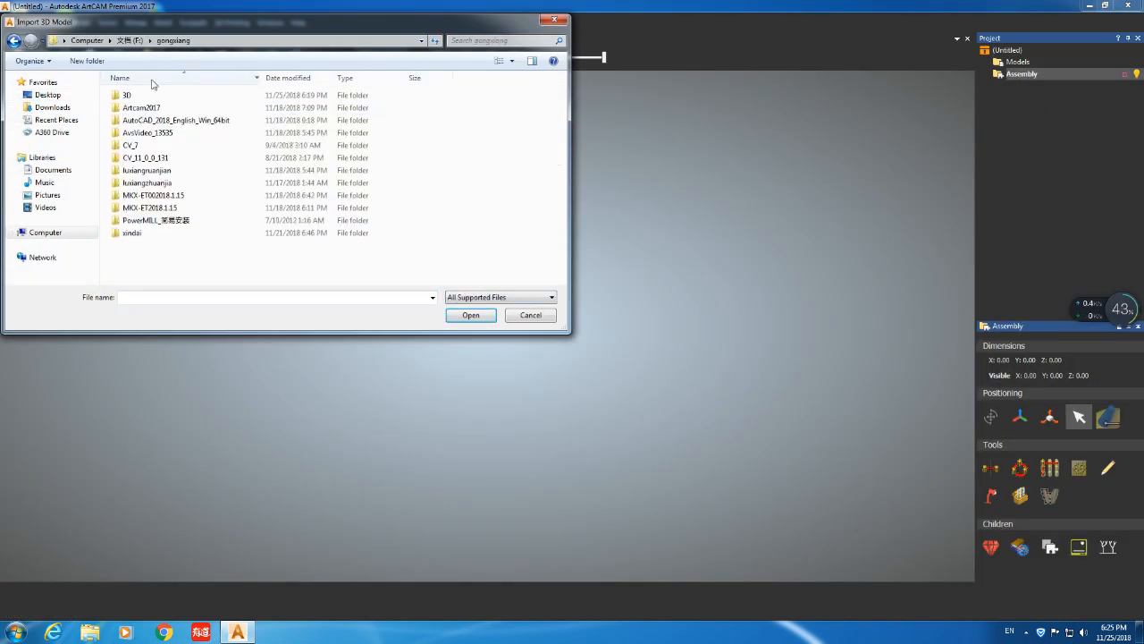
double_click(127, 95)
Rename the 楼梯扶手 model file as lou and import it into the Assembly
click(155, 108)
click(159, 109)
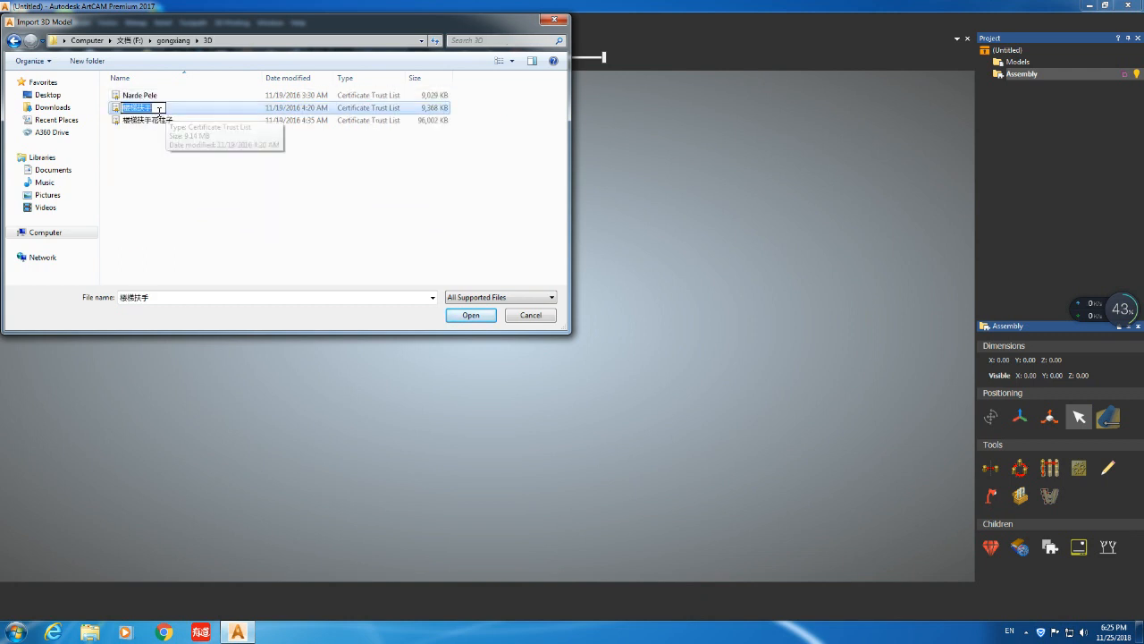
text(lou)
key(Return)
click(168, 100)
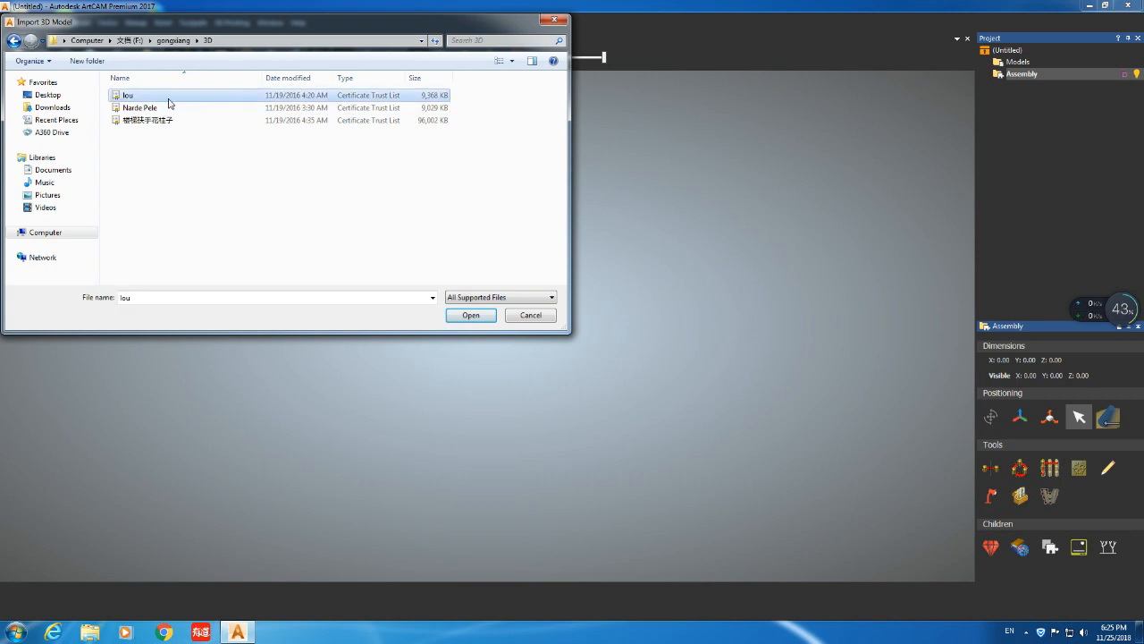
double_click(168, 100)
View the imported model from above, select lou in the Assembly and open its transform options
drag(488, 275, 545, 314)
click(90, 58)
scroll(520, 317, down, 2)
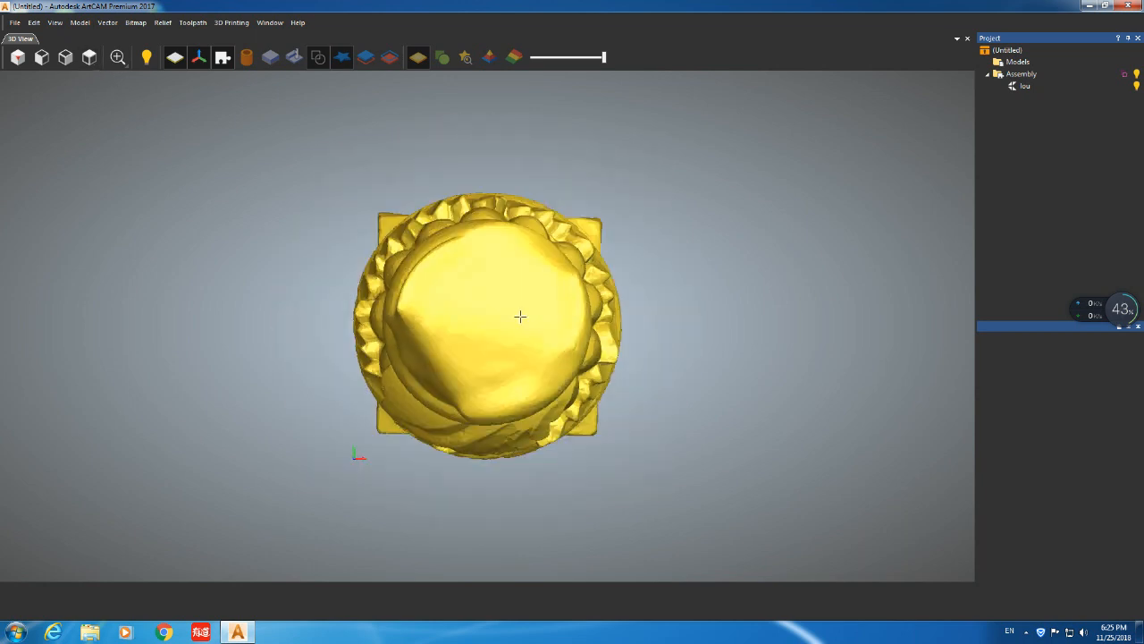
scroll(521, 316, down, 3)
click(1025, 86)
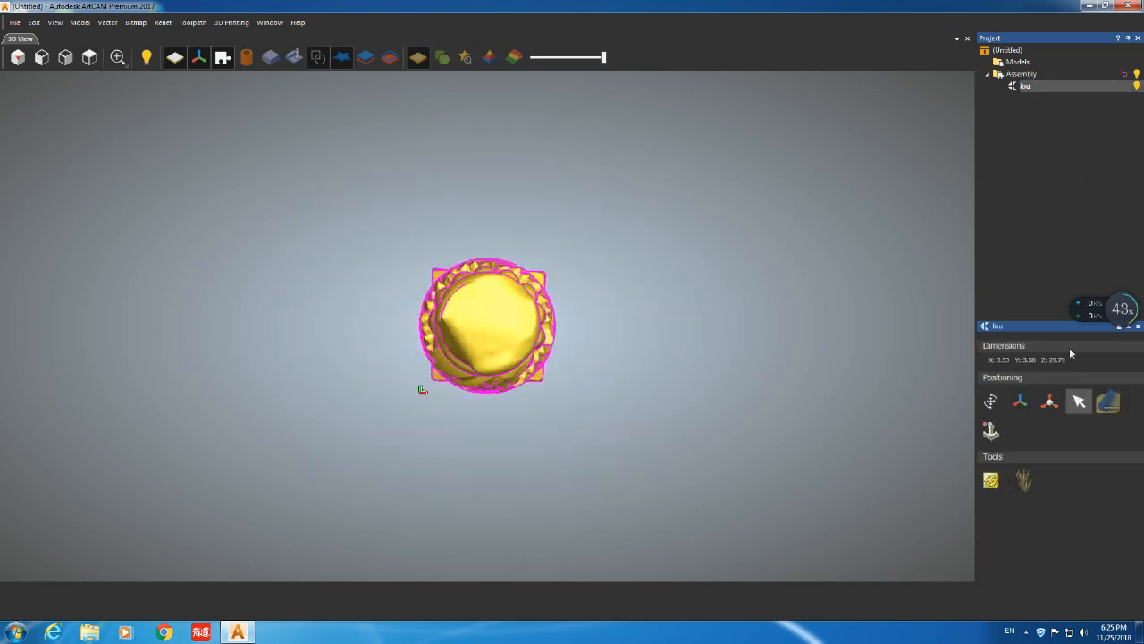
click(990, 402)
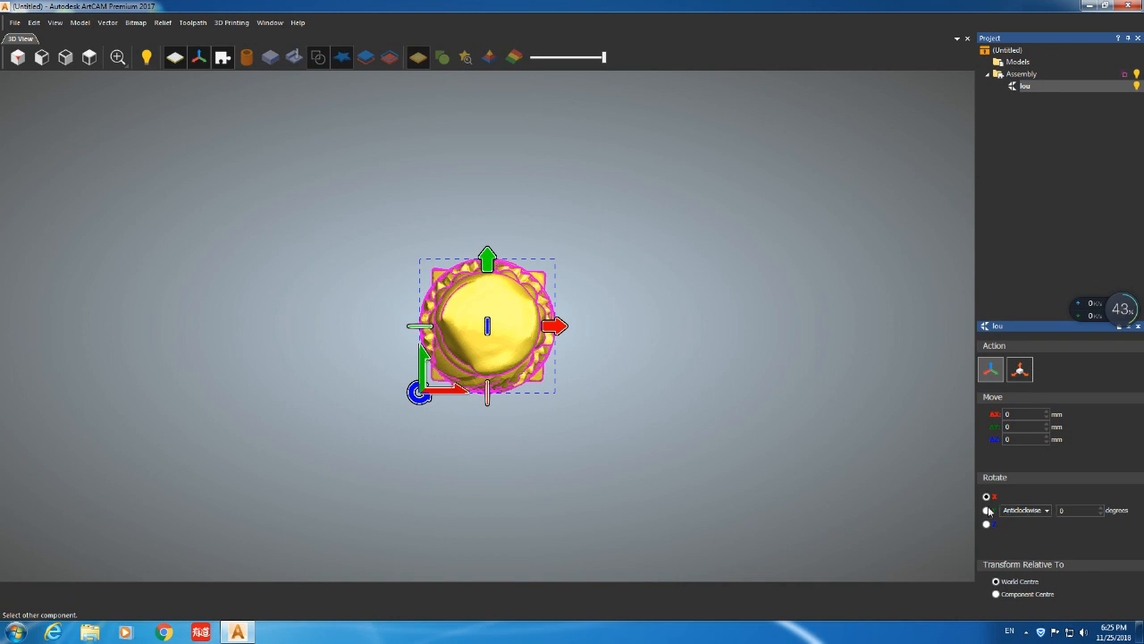
Draw a long horizontal arrow across a screenshot of the 3D view and discard the markup
key(ctrl+alt+a)
click(935, 77)
click(965, 8)
click(950, 9)
mouse_move(182, 212)
mouse_down()
mouse_move(778, 256)
mouse_move(841, 194)
mouse_up()
key(Escape)
Rotate the lou model 90 degrees anticlockwise about the Y axis so the baluster lies lengthwise
click(1062, 511)
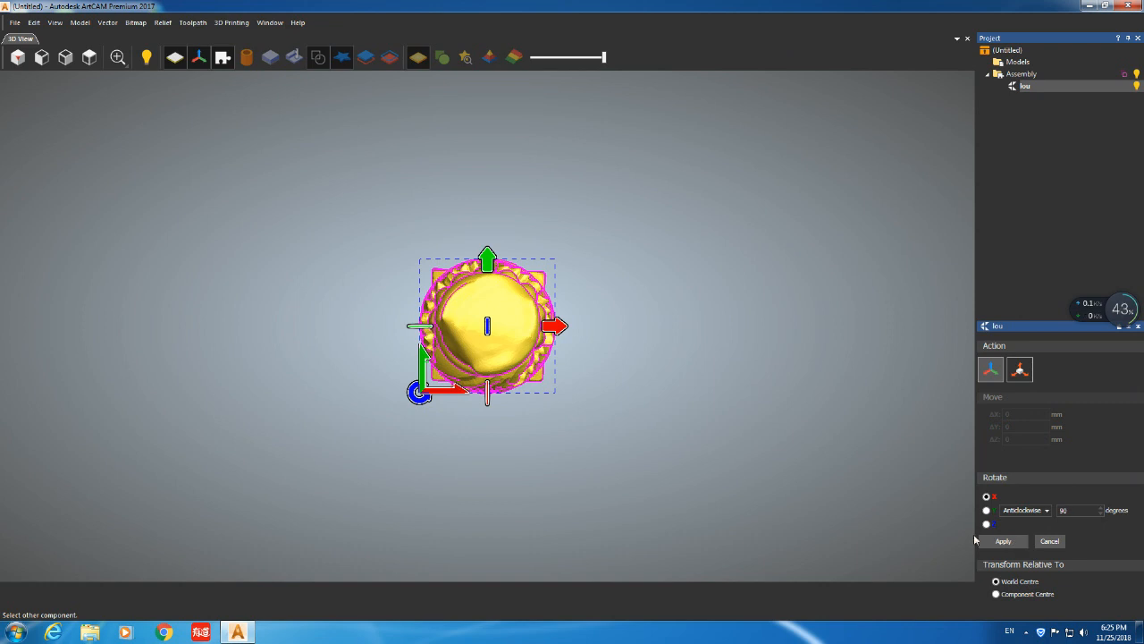
click(1003, 541)
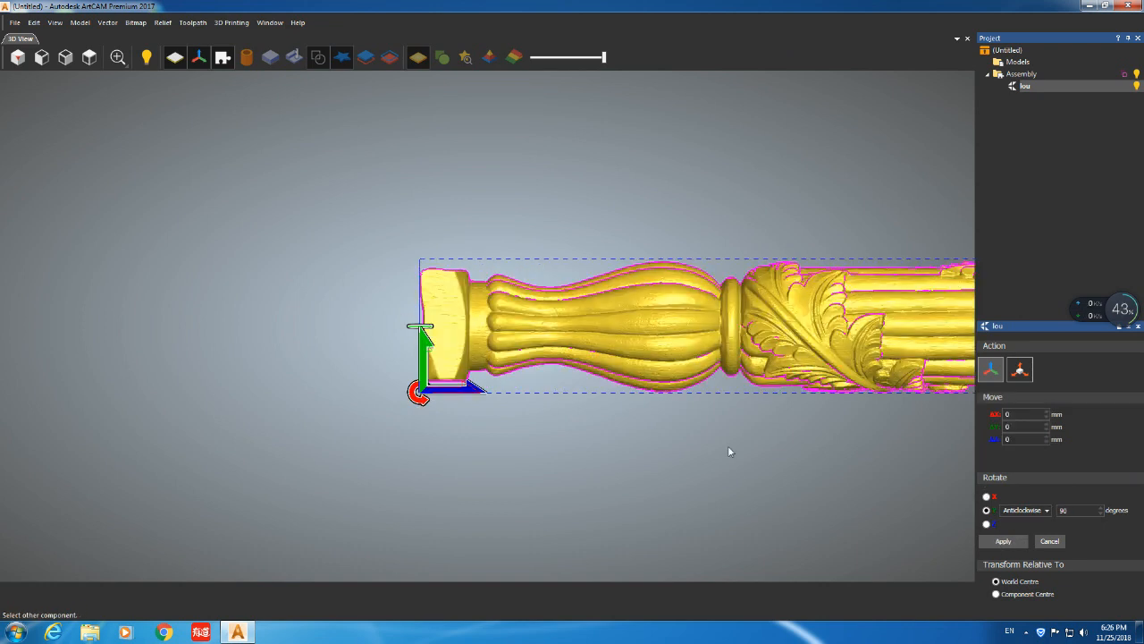
click(610, 436)
scroll(608, 398, up, 2)
scroll(603, 394, down, 8)
scroll(509, 307, up, 5)
scroll(507, 304, down, 2)
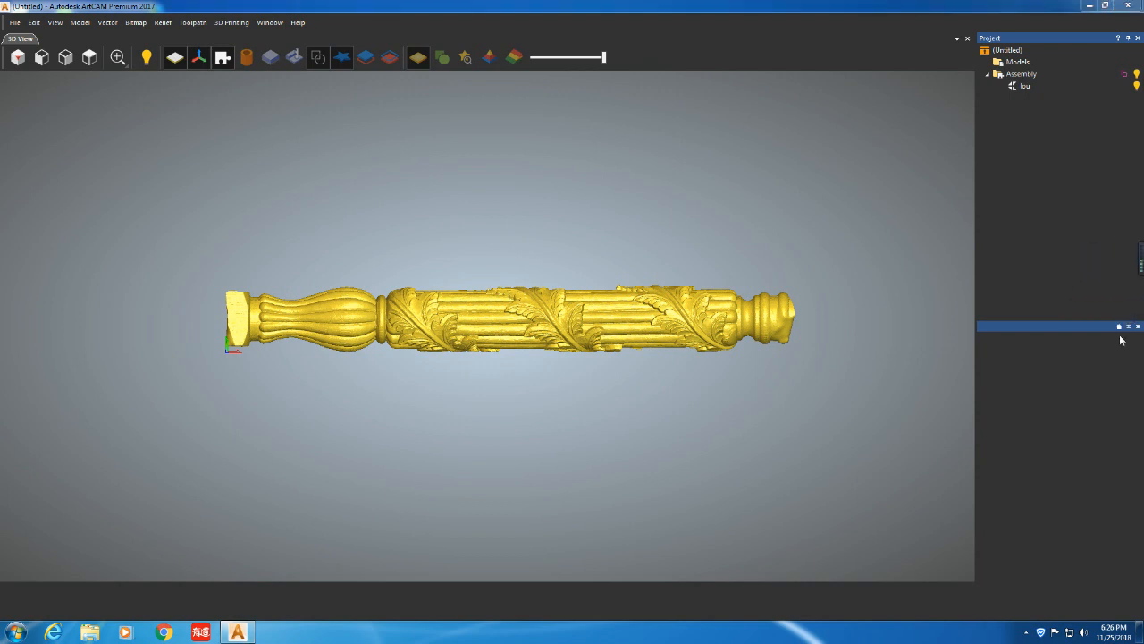
Select the rotated lou model and check its width, height and Z range in the scale settings
click(679, 318)
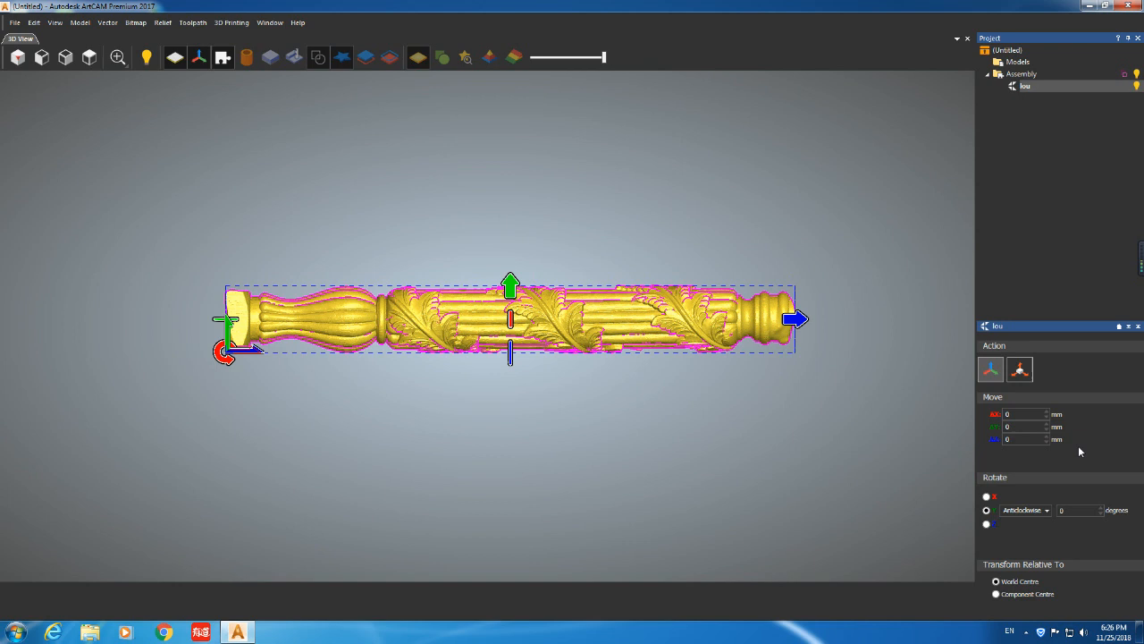
click(1020, 369)
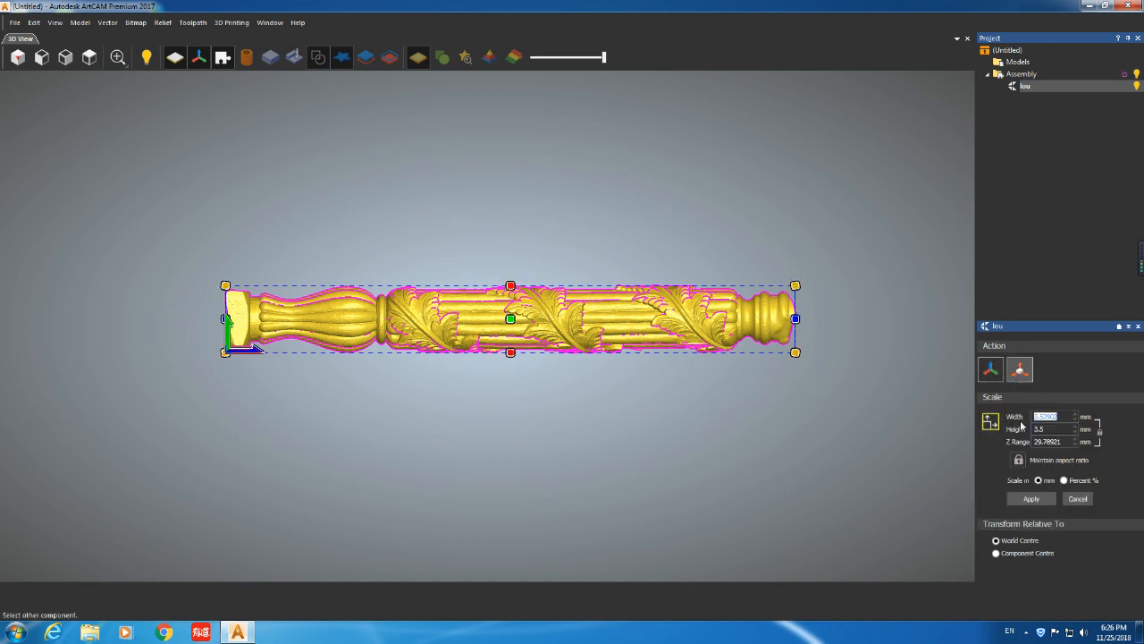
click(1058, 429)
click(1119, 327)
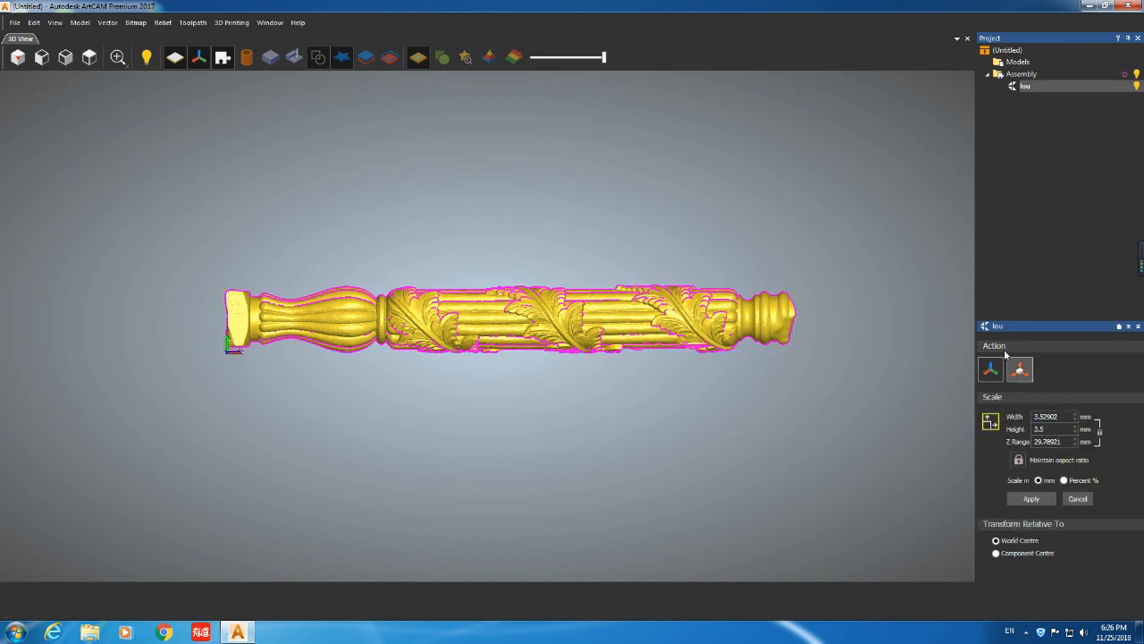
Centre the lou model on the origin and set its current axes as the world centre
click(1020, 396)
click(1033, 354)
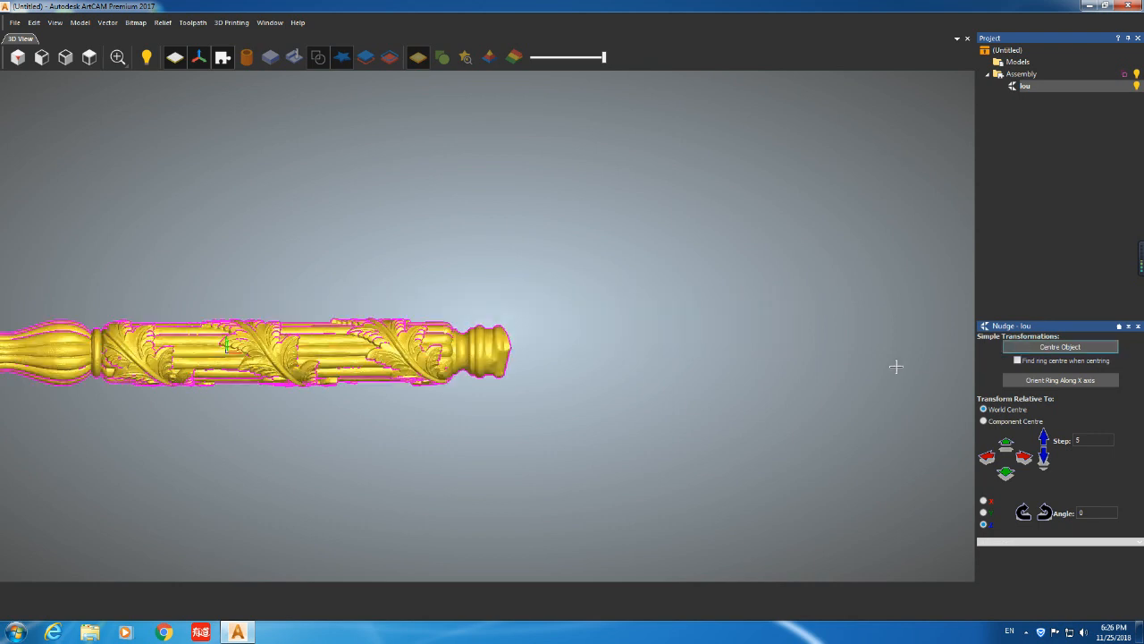
click(577, 371)
scroll(567, 380, down, 5)
scroll(354, 325, up, 4)
click(496, 356)
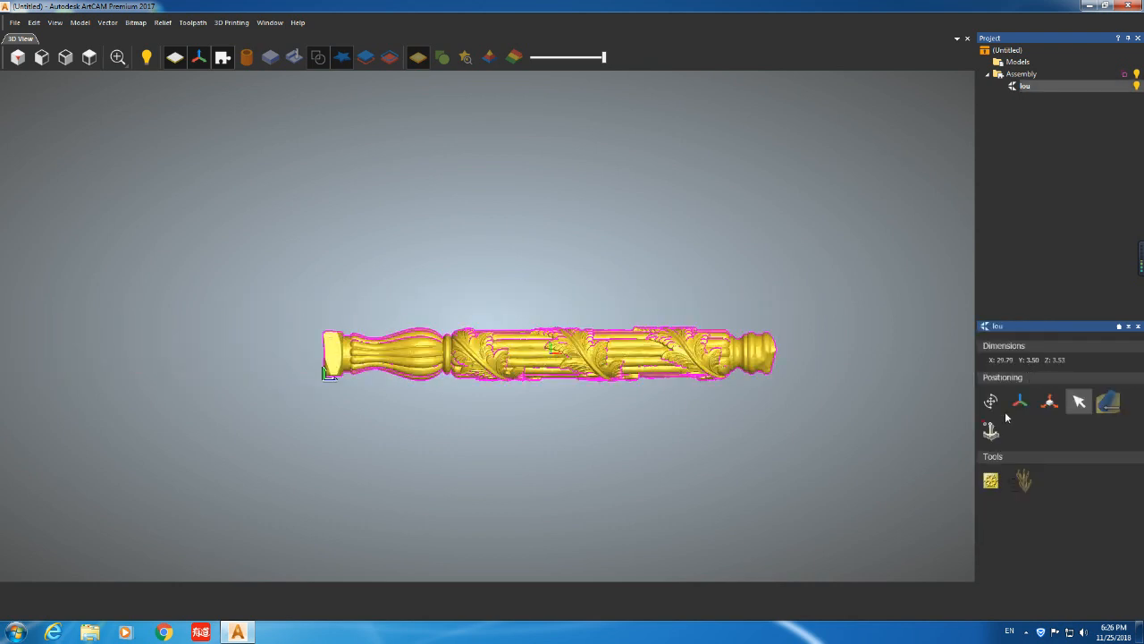
click(1019, 400)
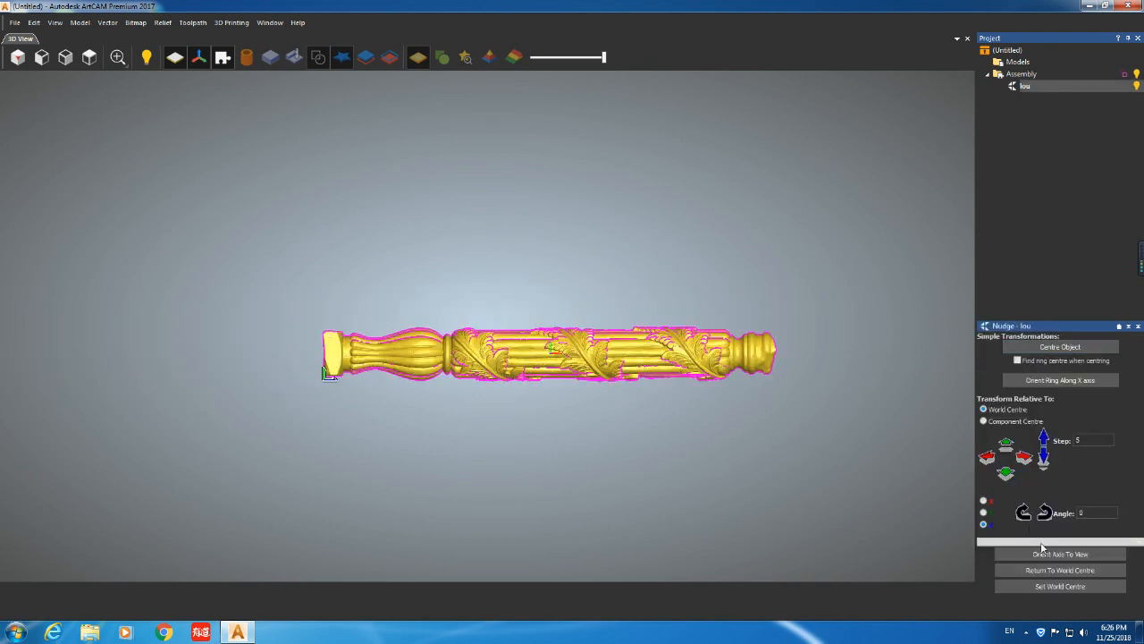
click(1052, 589)
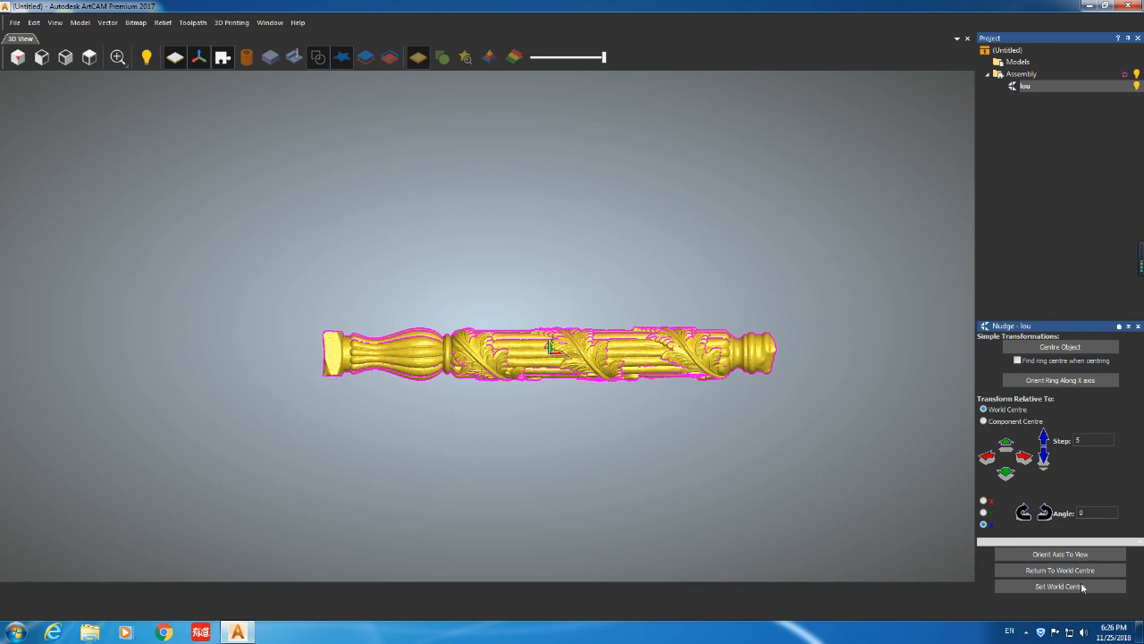
click(1115, 328)
Open the scale settings of the centred lou model and examine its width, height and Z range
click(990, 404)
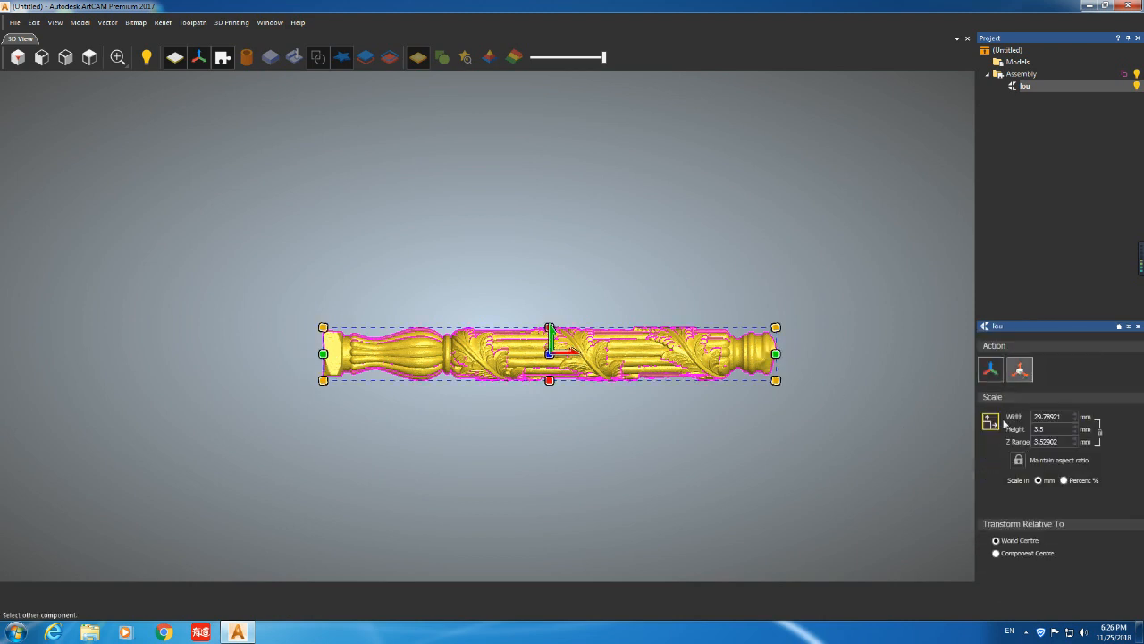
click(1057, 418)
click(1053, 441)
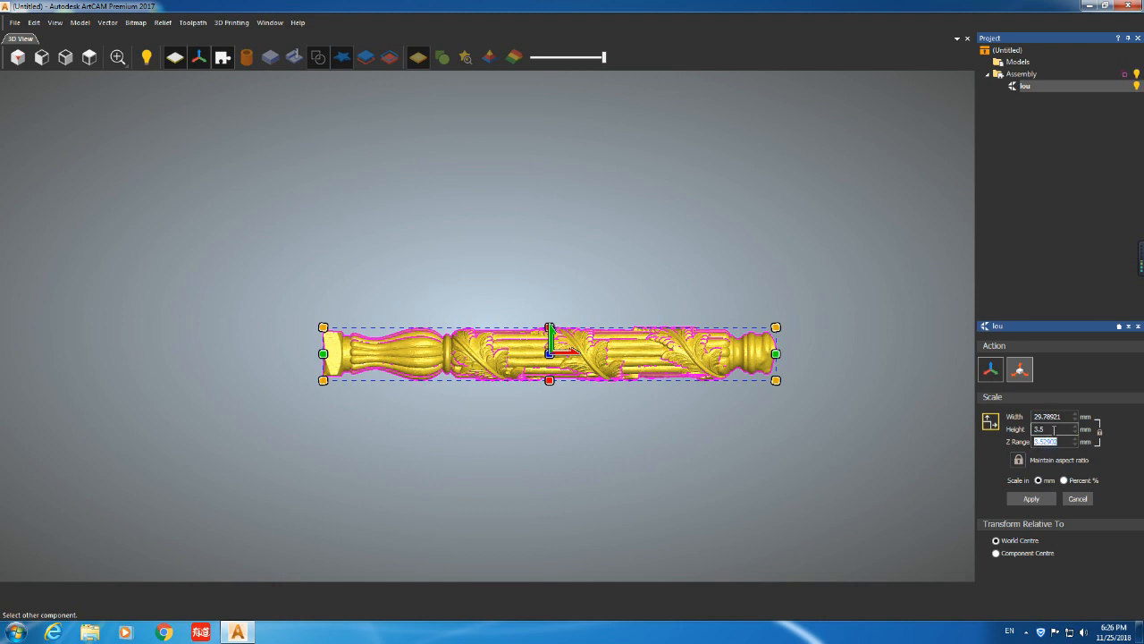
Frame the width, height and Z range values in a screen capture for markup and discard the capture
key(ctrl+alt+a)
click(953, 302)
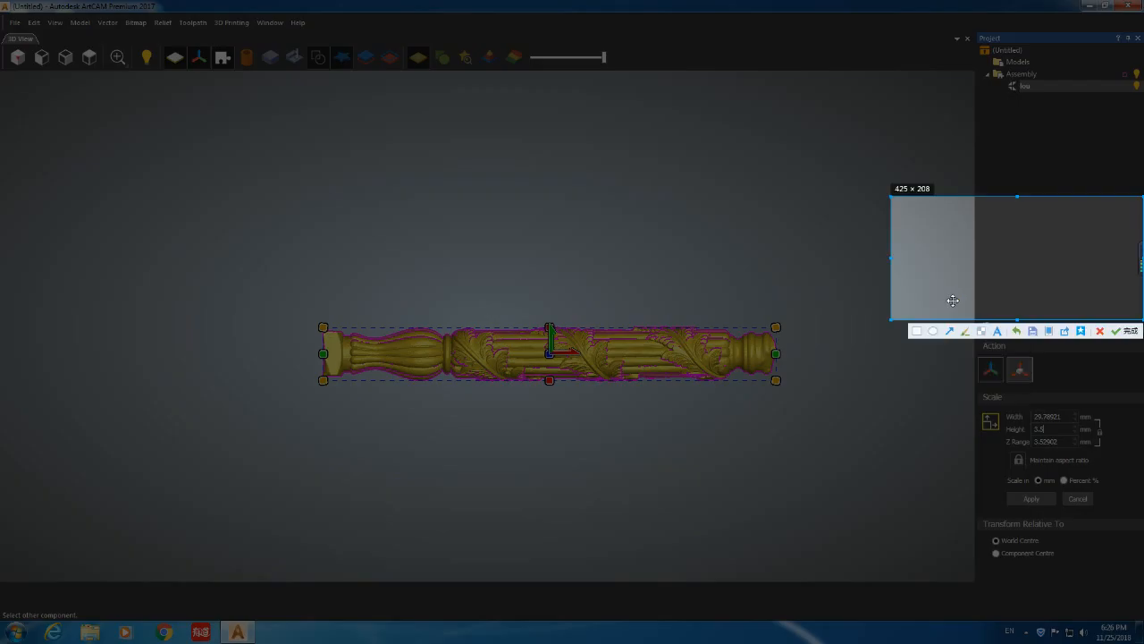
key(Escape)
key(ctrl+alt+a)
drag(973, 406, 1107, 462)
click(912, 472)
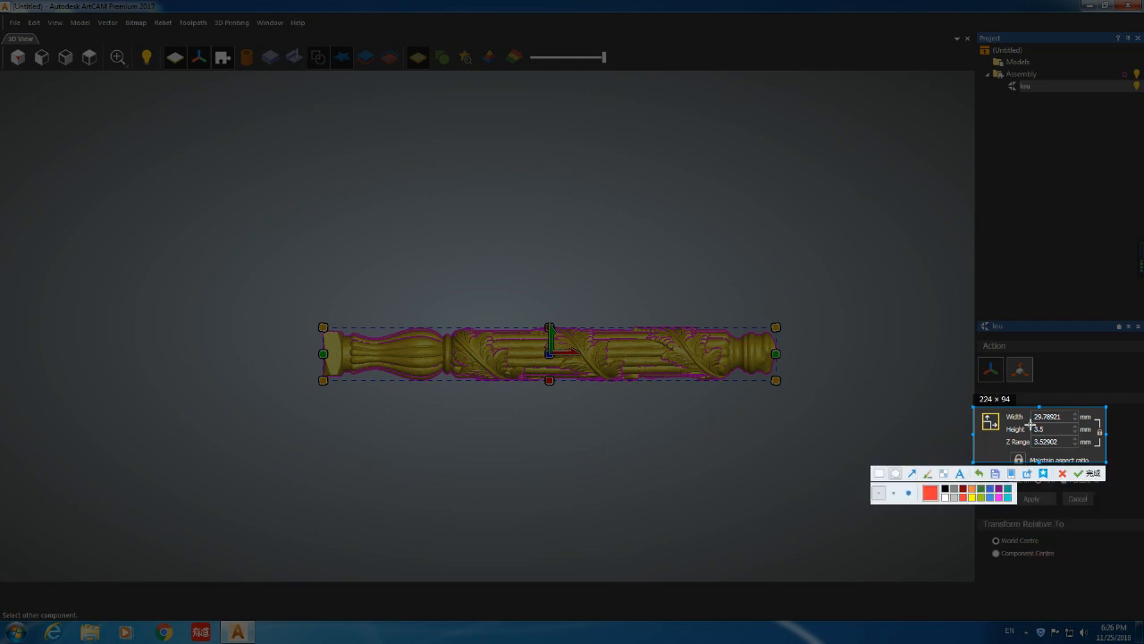
click(893, 491)
key(Escape)
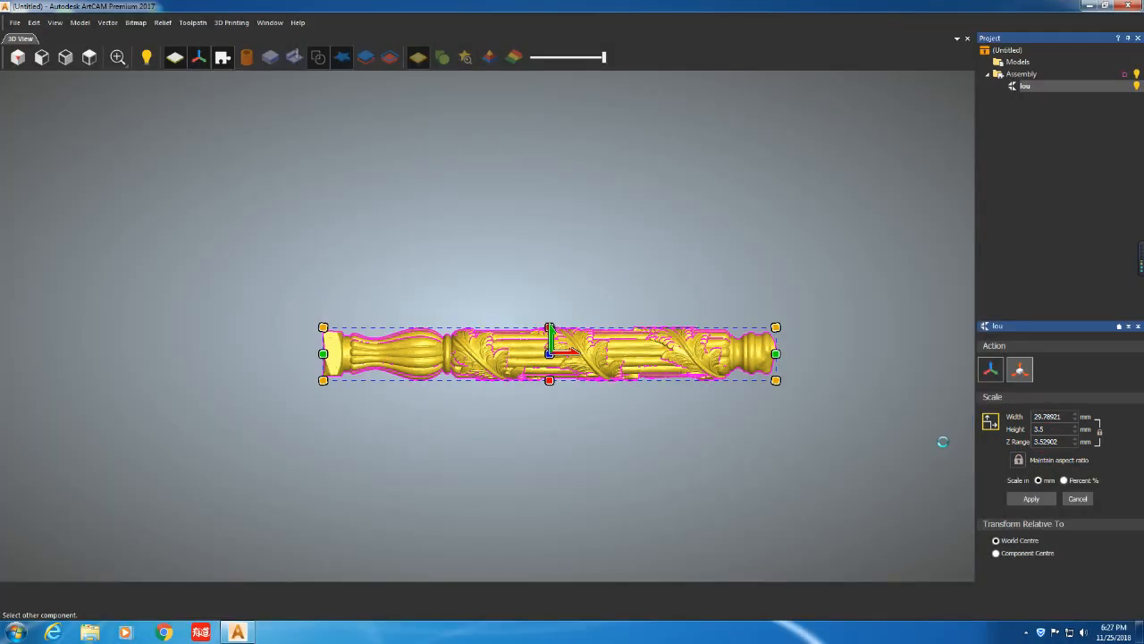
Scale the lou model proportionally to a Z range of 40 mm
click(891, 298)
click(628, 358)
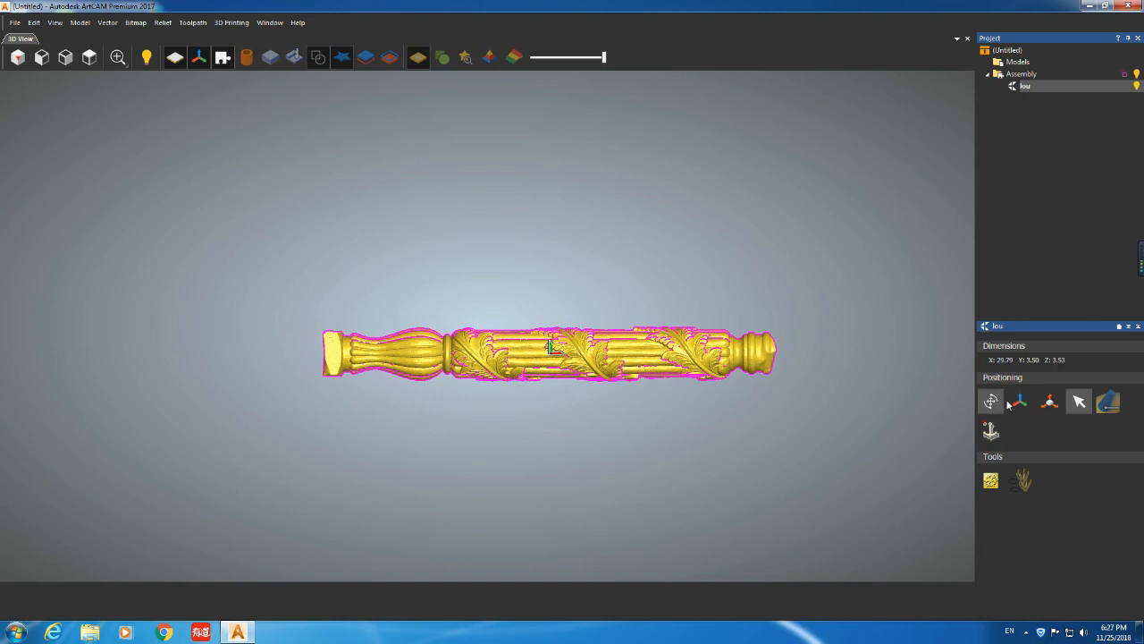
click(991, 402)
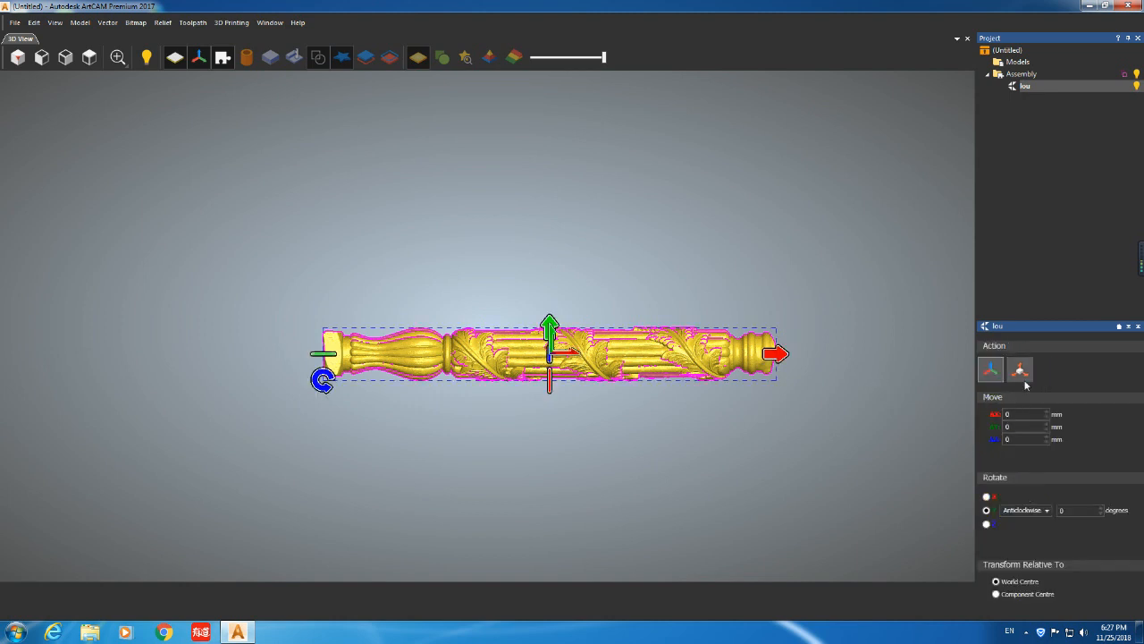
click(1022, 375)
double_click(1053, 432)
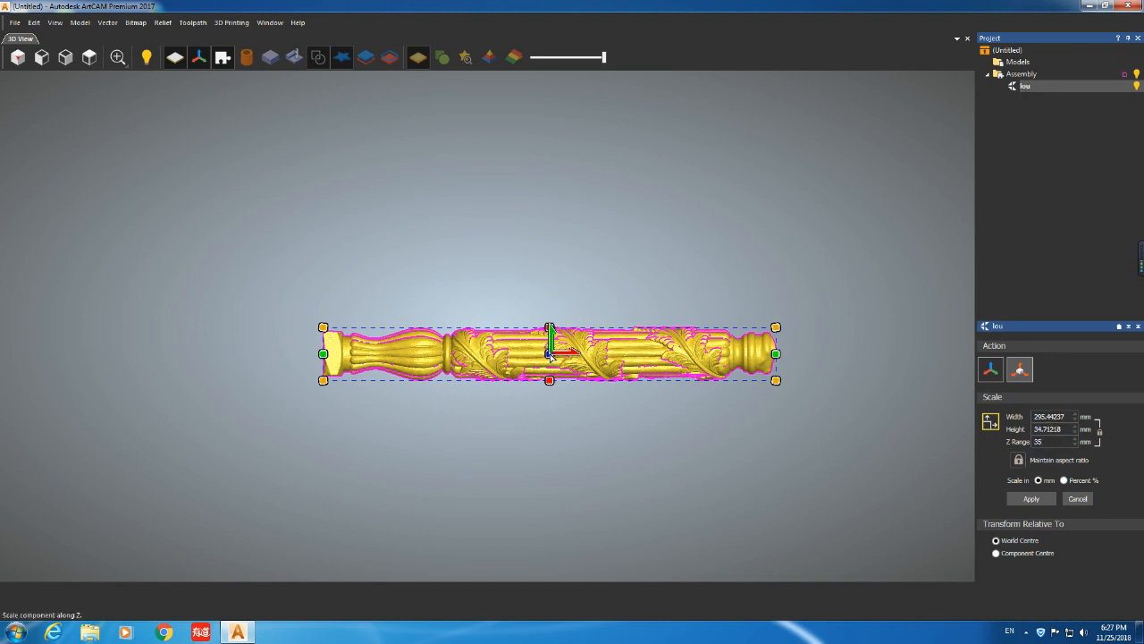
drag(1052, 444, 1021, 447)
text(40)
click(1049, 503)
Centre the enlarged lou model again and reset its world centre
scroll(670, 426, up, 8)
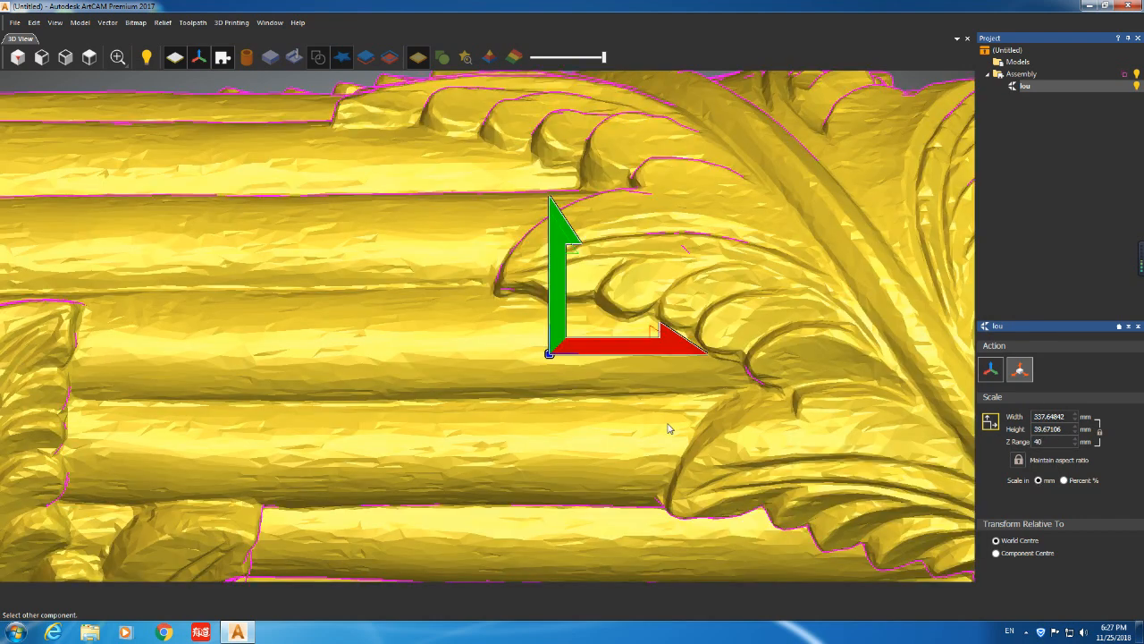
scroll(601, 388, down, 3)
scroll(580, 394, up, 5)
scroll(580, 394, down, 12)
scroll(540, 361, up, 6)
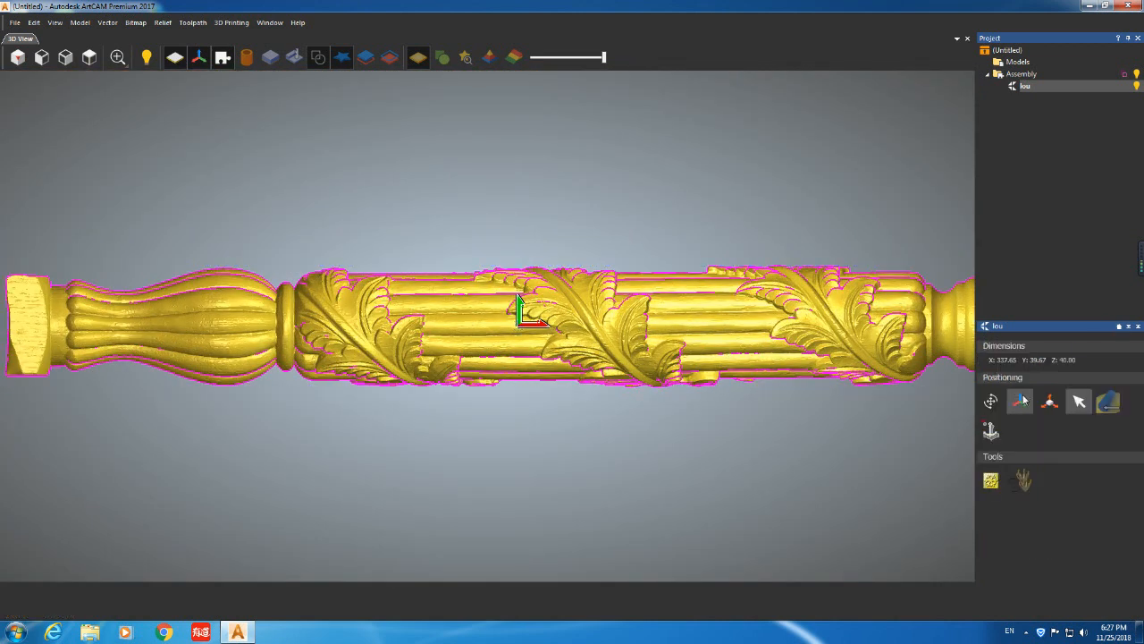
click(1020, 402)
click(1041, 348)
click(1038, 587)
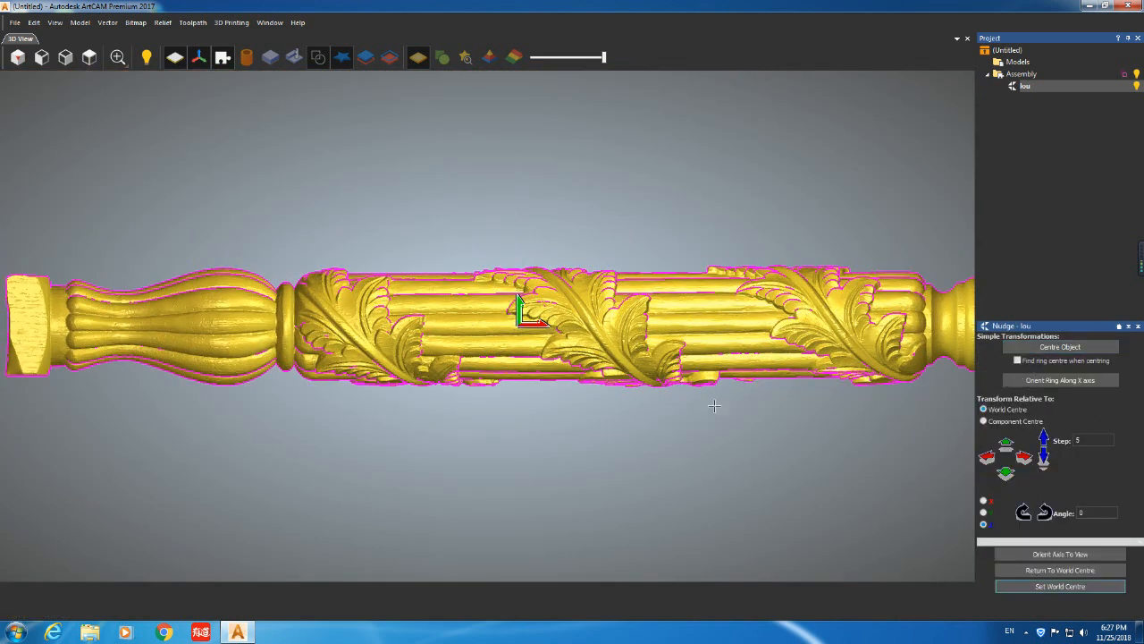
Create a rotary relief from the lou model in the Assembly
scroll(517, 250, up, 2)
scroll(514, 286, down, 6)
scroll(482, 330, up, 3)
scroll(453, 358, up, 2)
drag(510, 307, 500, 376)
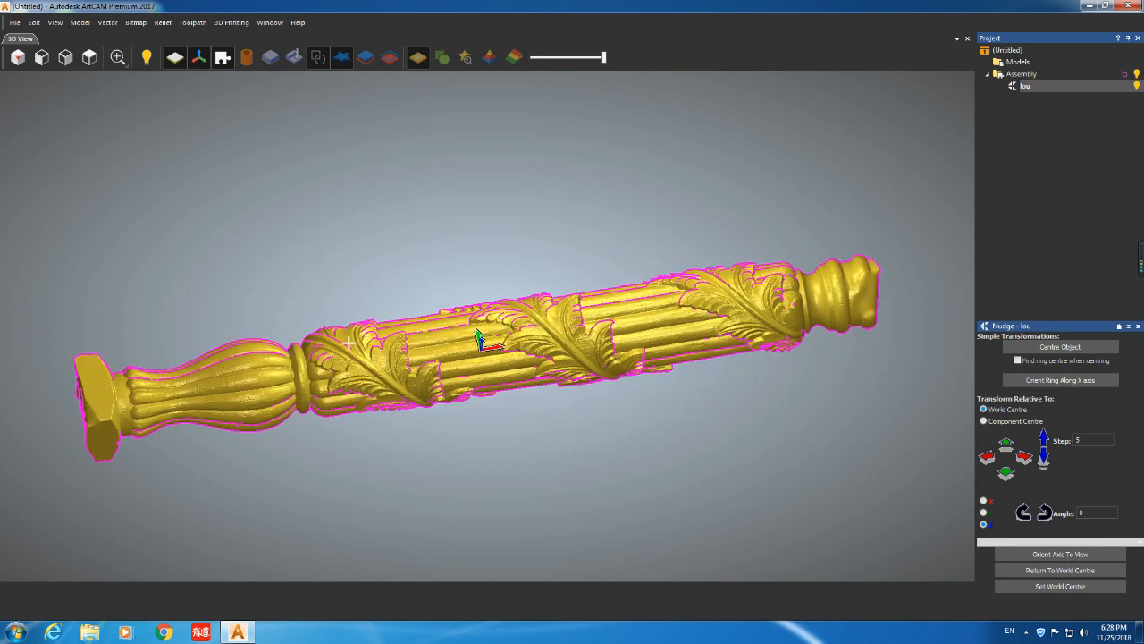
click(66, 57)
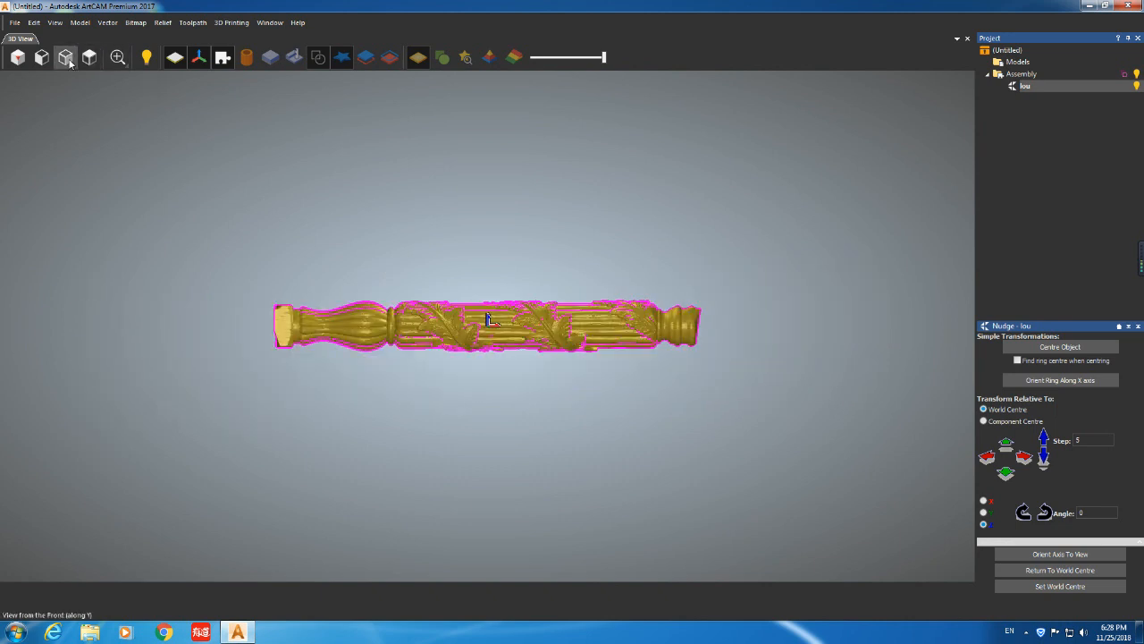
right_click(1036, 88)
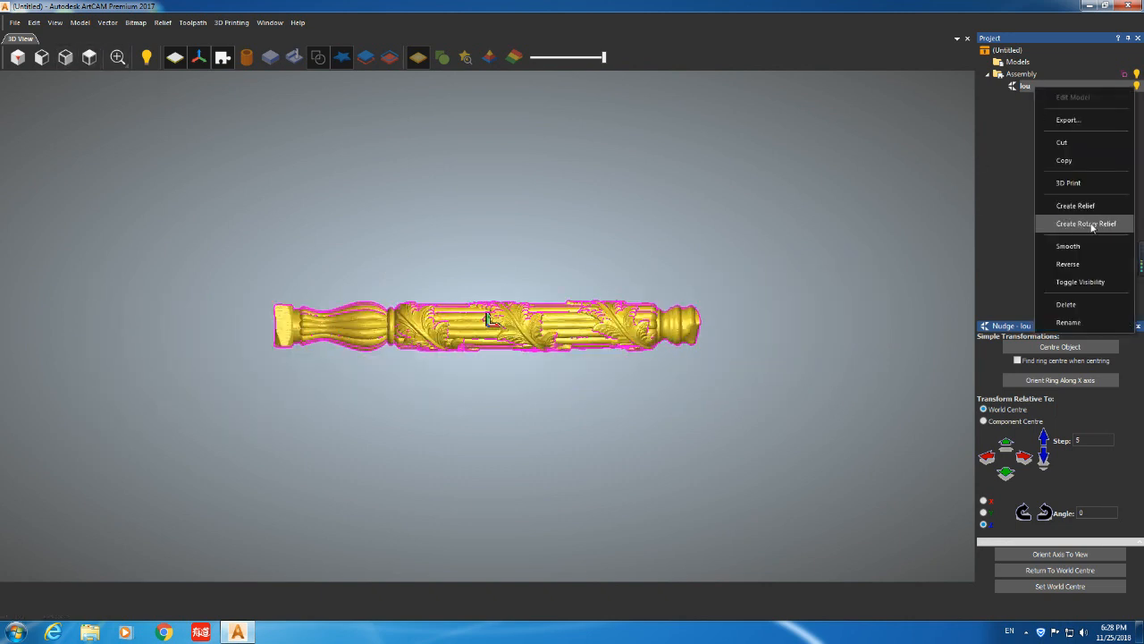
click(1092, 225)
click(545, 363)
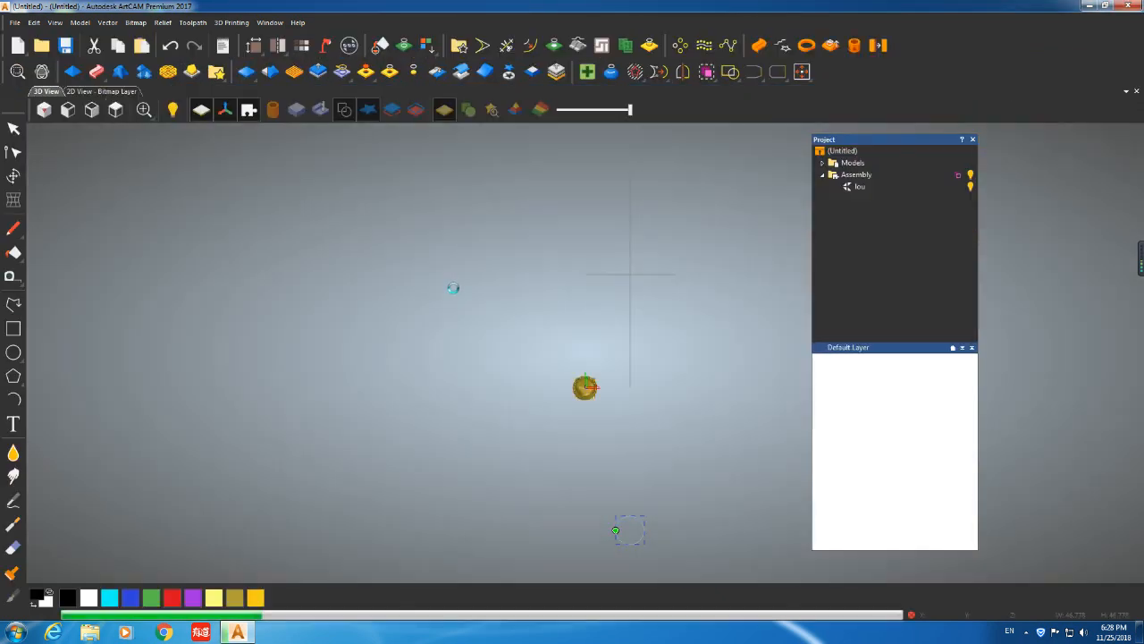
Dock the floating Project panel at the side of the workspace
scroll(330, 246, up, 3)
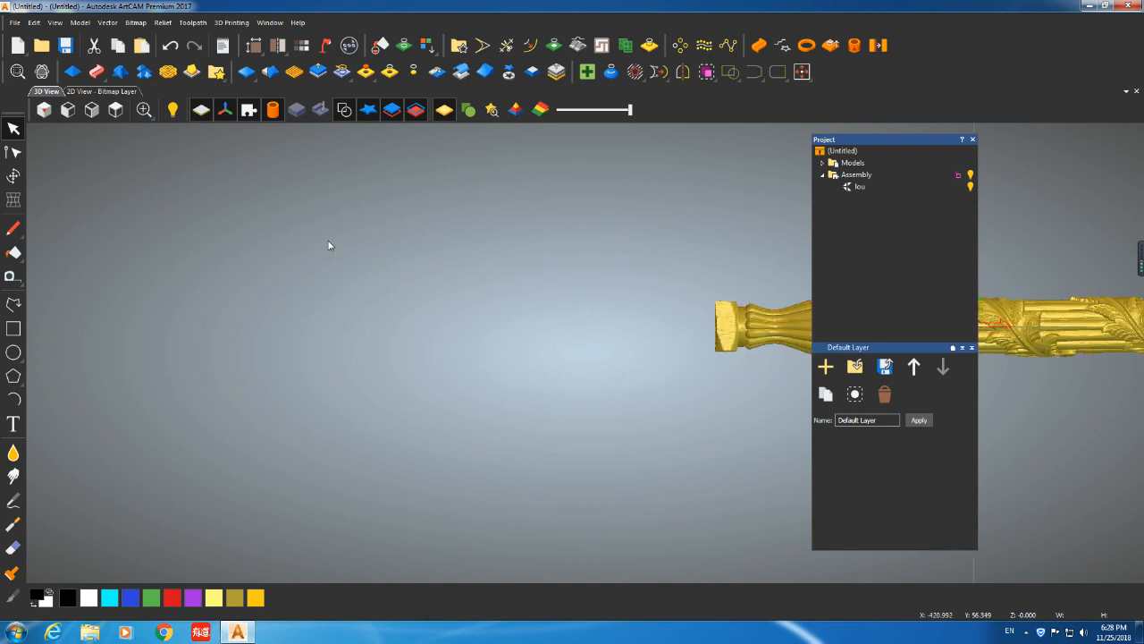
scroll(330, 245, down, 5)
mouse_move(913, 140)
mouse_down()
mouse_move(996, 180)
mouse_move(1120, 344)
mouse_up()
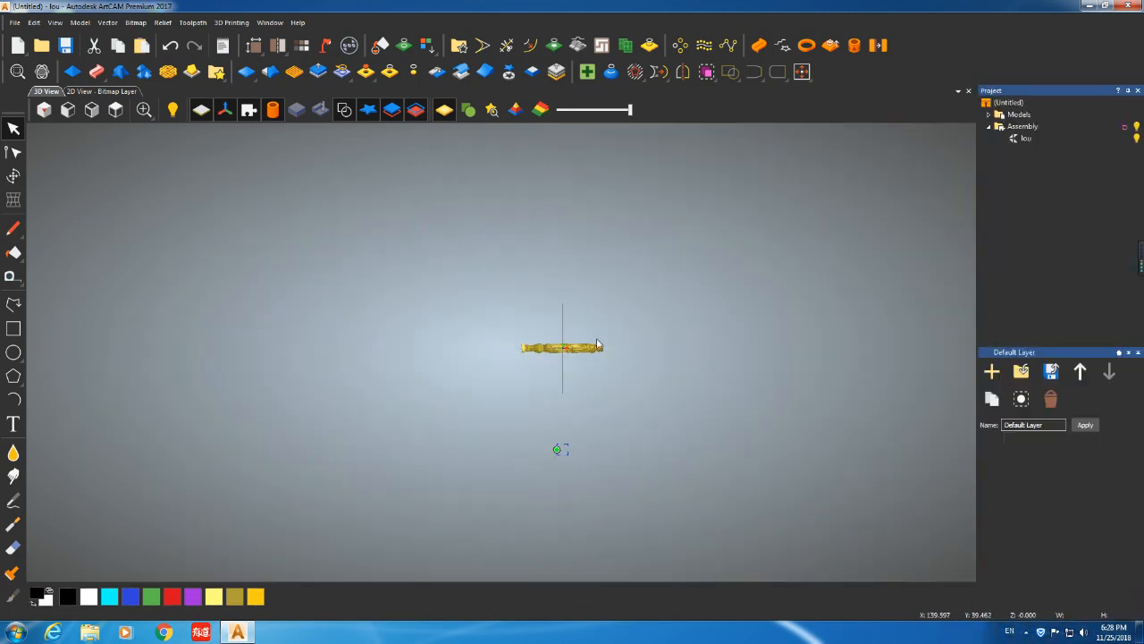
click(581, 376)
scroll(569, 357, up, 6)
scroll(535, 330, down, 4)
Examine the unwrapped relief in the 2D view with its relief preview, and select the horizontal vector line across it
click(103, 91)
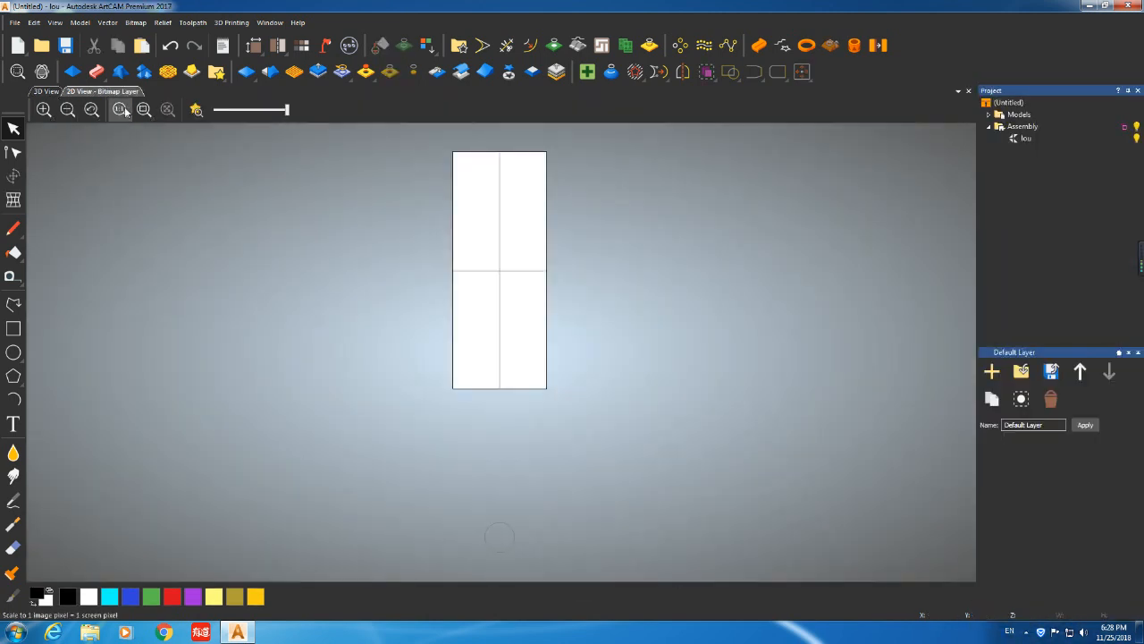
scroll(508, 356, up, 2)
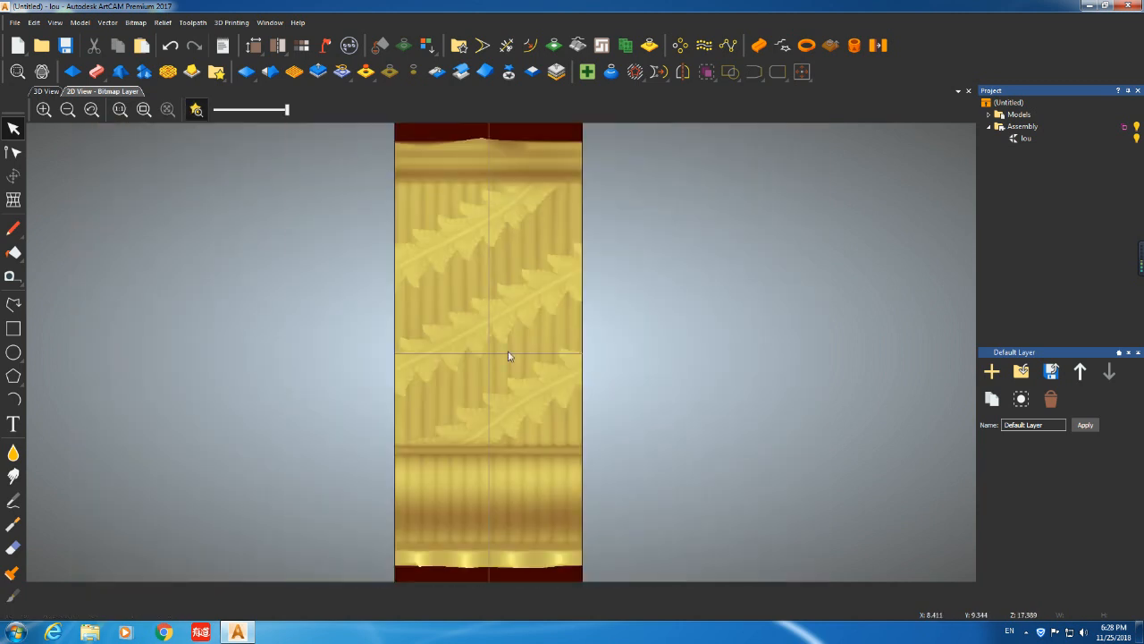
scroll(494, 341, down, 4)
scroll(485, 363, up, 4)
scroll(485, 363, down, 4)
click(52, 91)
click(75, 92)
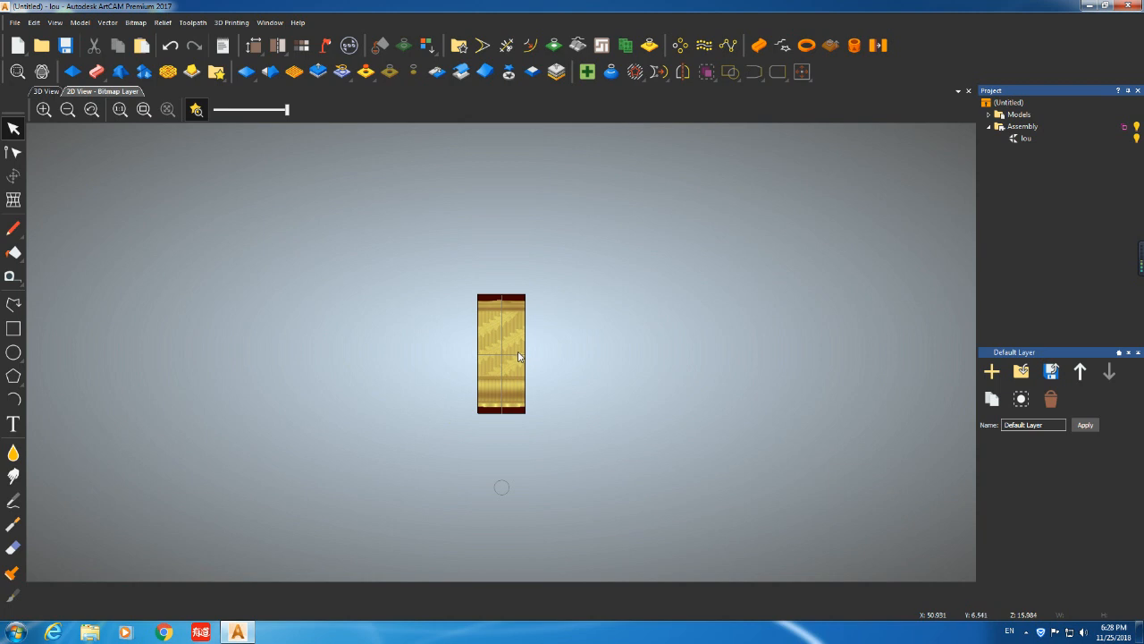
scroll(513, 362, up, 5)
scroll(474, 307, down, 2)
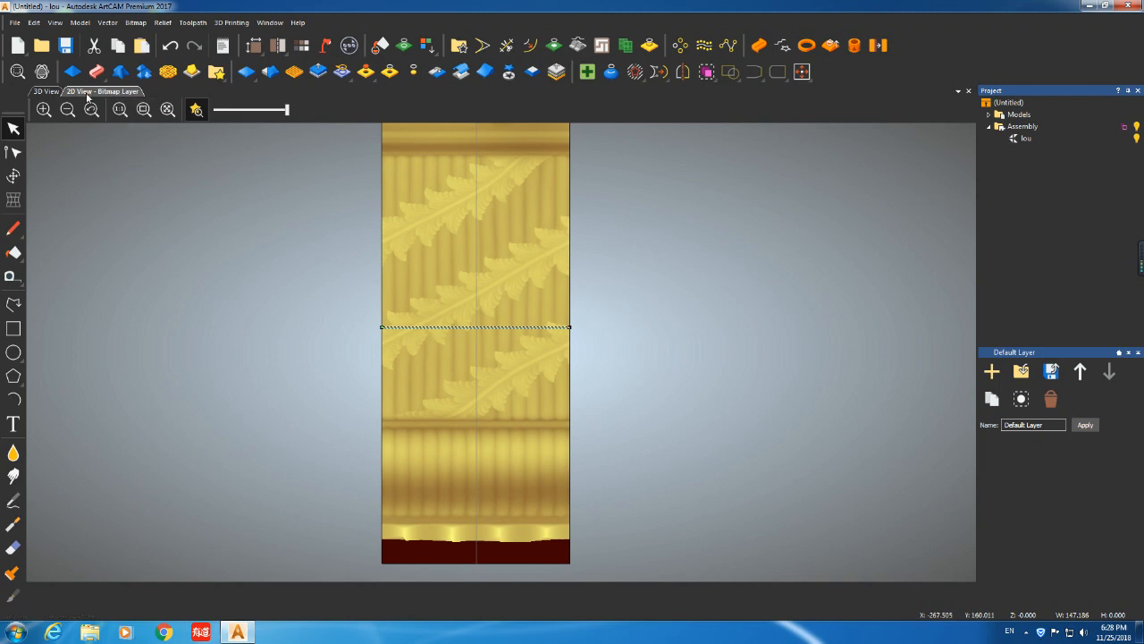
scroll(301, 230, down, 5)
scroll(539, 375, up, 5)
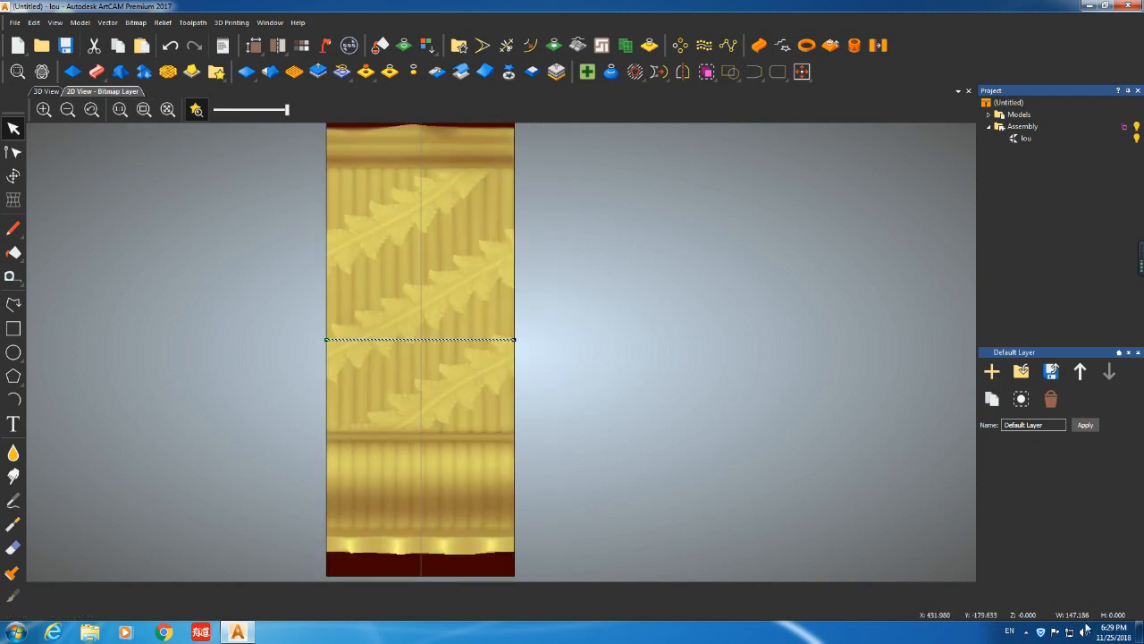
Circle the selected line's width value in red on a full-screen capture and discard the markup
key(Print)
click(1072, 308)
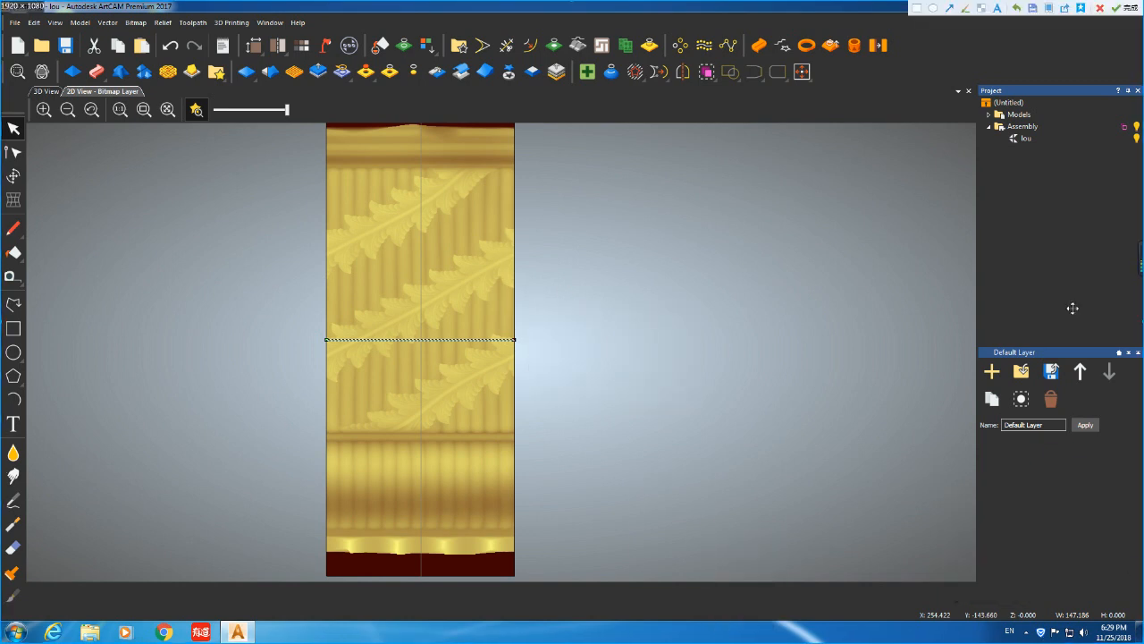
click(964, 8)
drag(1063, 604, 1073, 605)
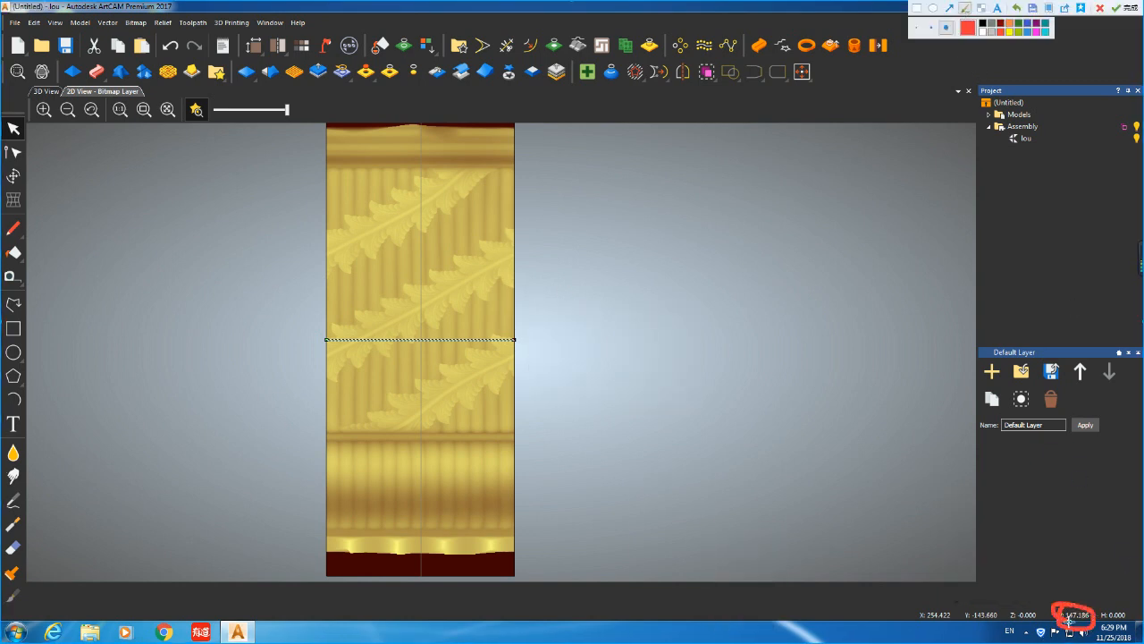
key(Escape)
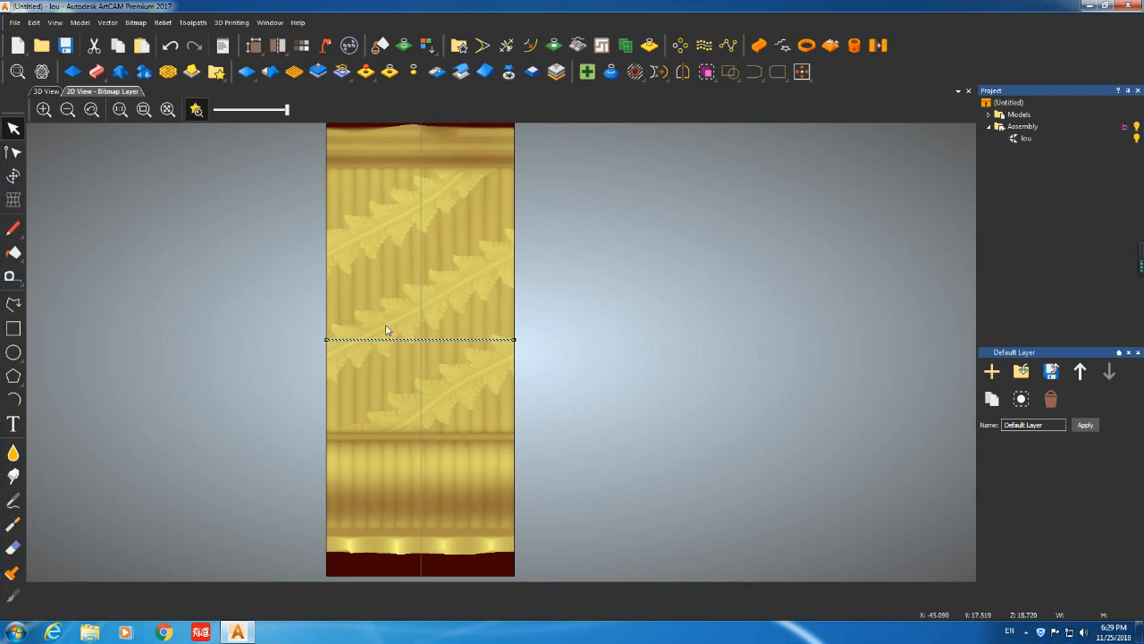
Draw a rectangle of about 163.5 × 302.7 mm around the unwrapped relief and centre it at X 0, Y 0
scroll(393, 337, down, 1)
click(13, 328)
drag(432, 243, 536, 437)
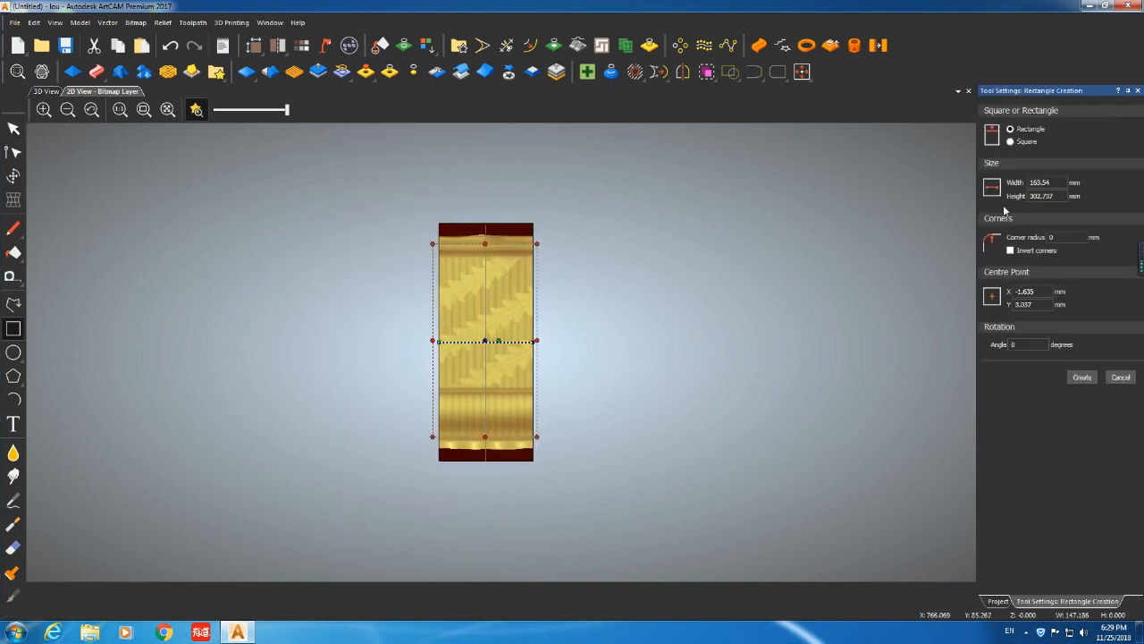
double_click(1026, 293)
text(0)
click(1029, 306)
text(0)
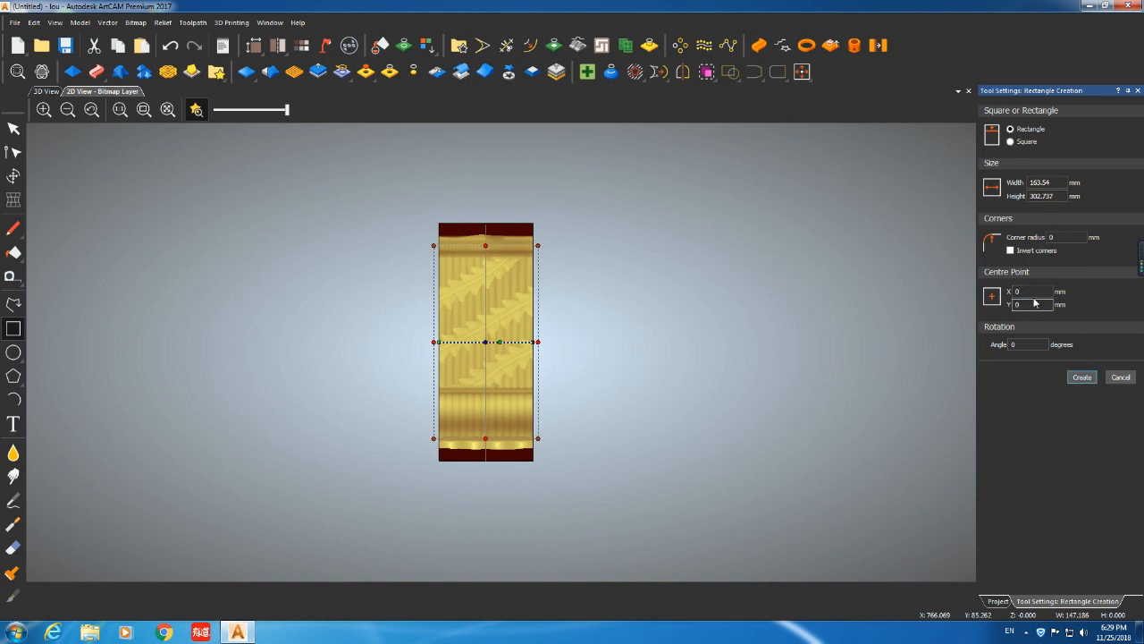
Set the rectangle's width to 147.186 mm, stretch its height to about 314.4 mm, and create it
double_click(1041, 183)
text(147.186)
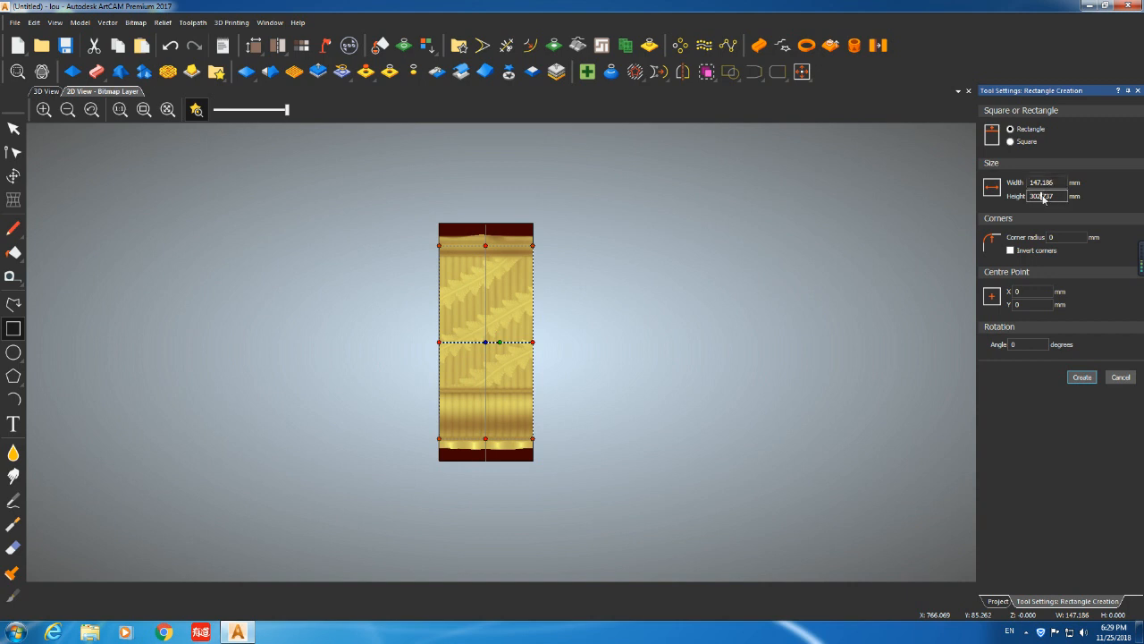
drag(485, 245, 487, 241)
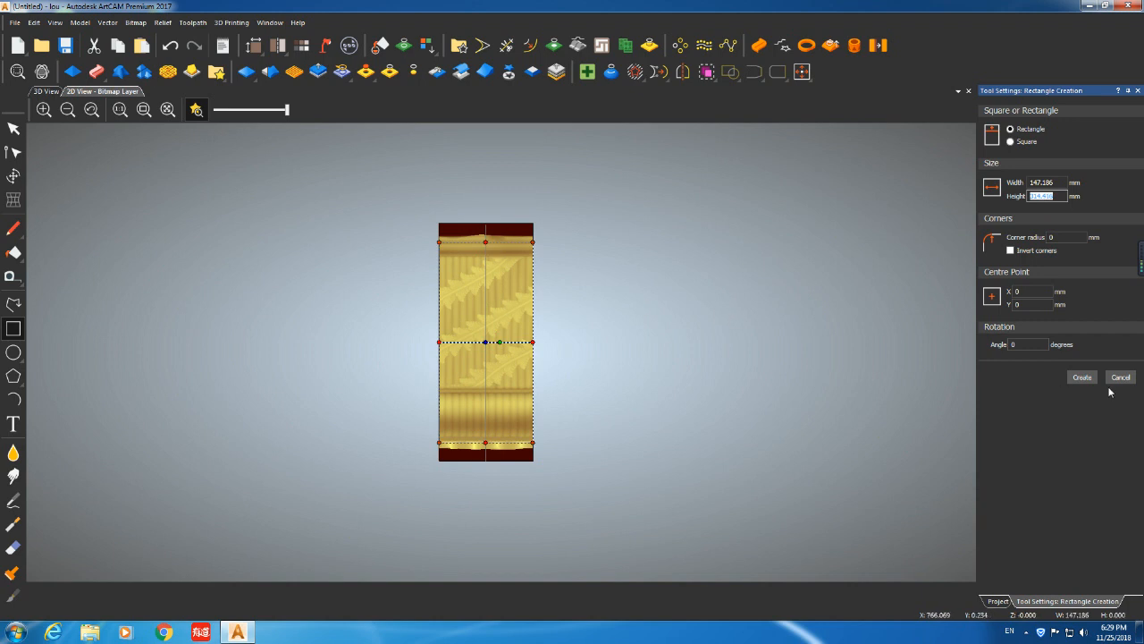
click(1082, 376)
key(Escape)
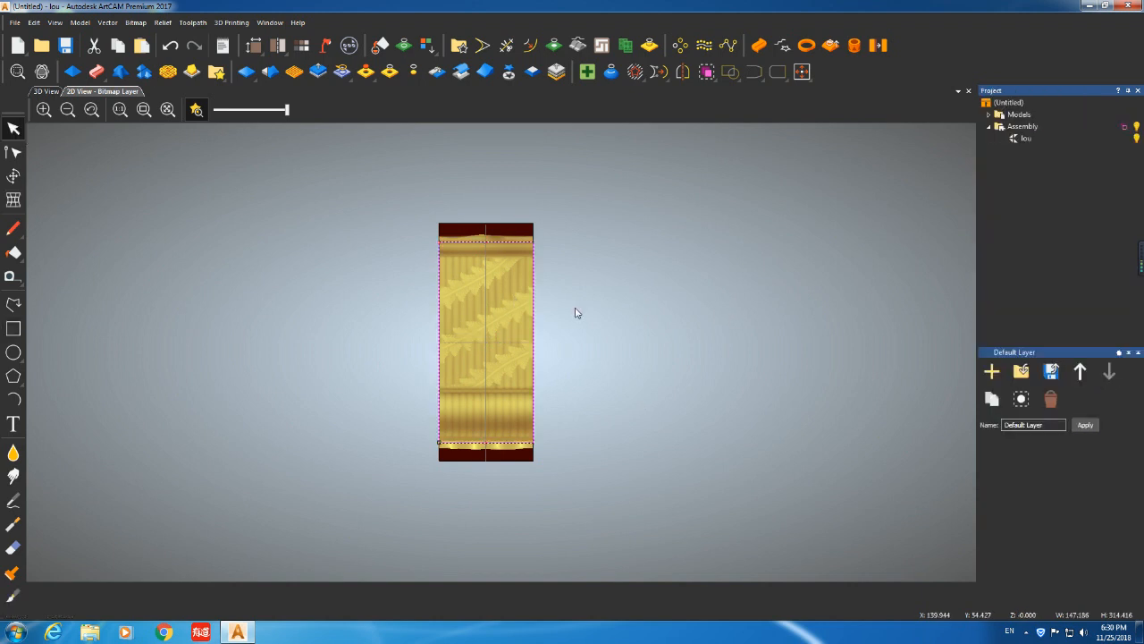
Check the rectangle against the baluster in the 3D view and against the relief in the 2D view
click(46, 92)
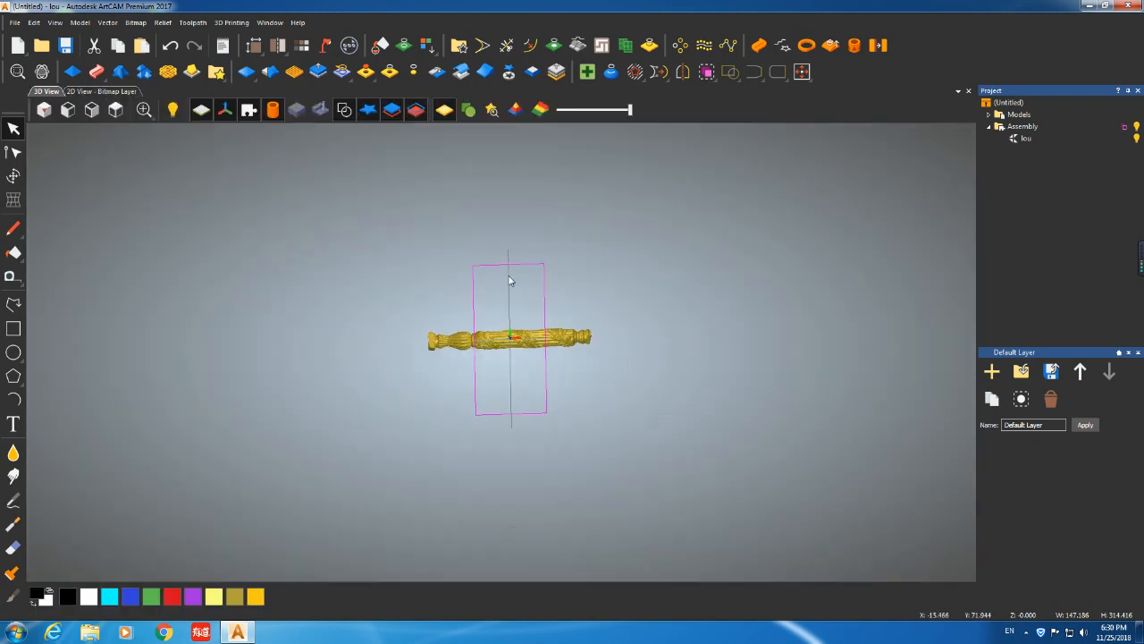
click(100, 92)
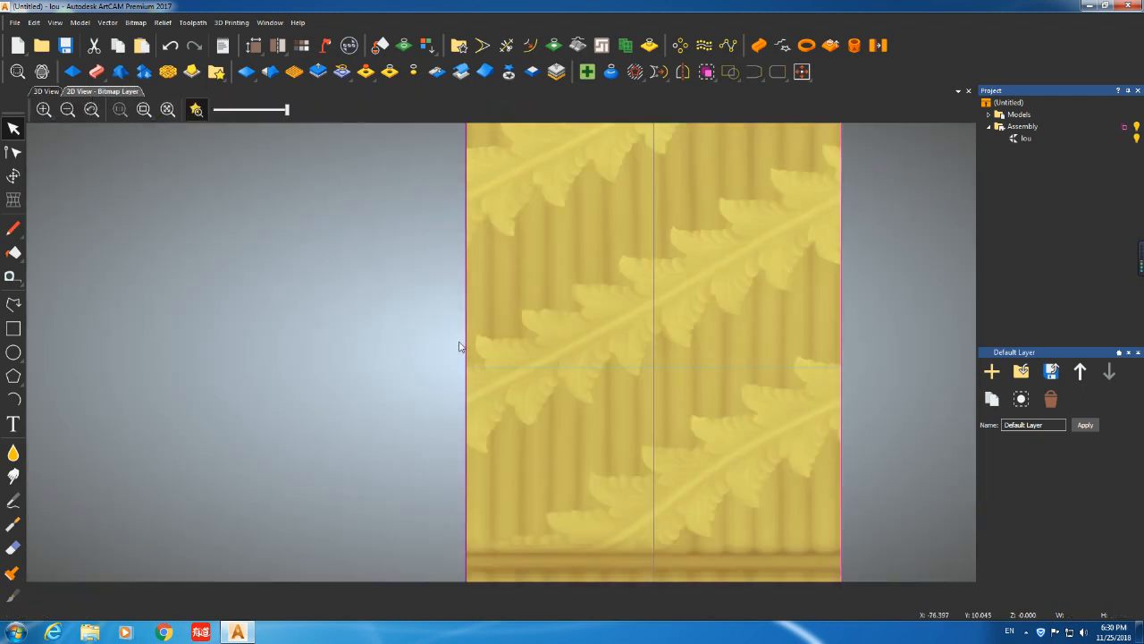
scroll(459, 343, down, 2)
drag(524, 270, 454, 239)
click(778, 336)
drag(620, 280, 571, 244)
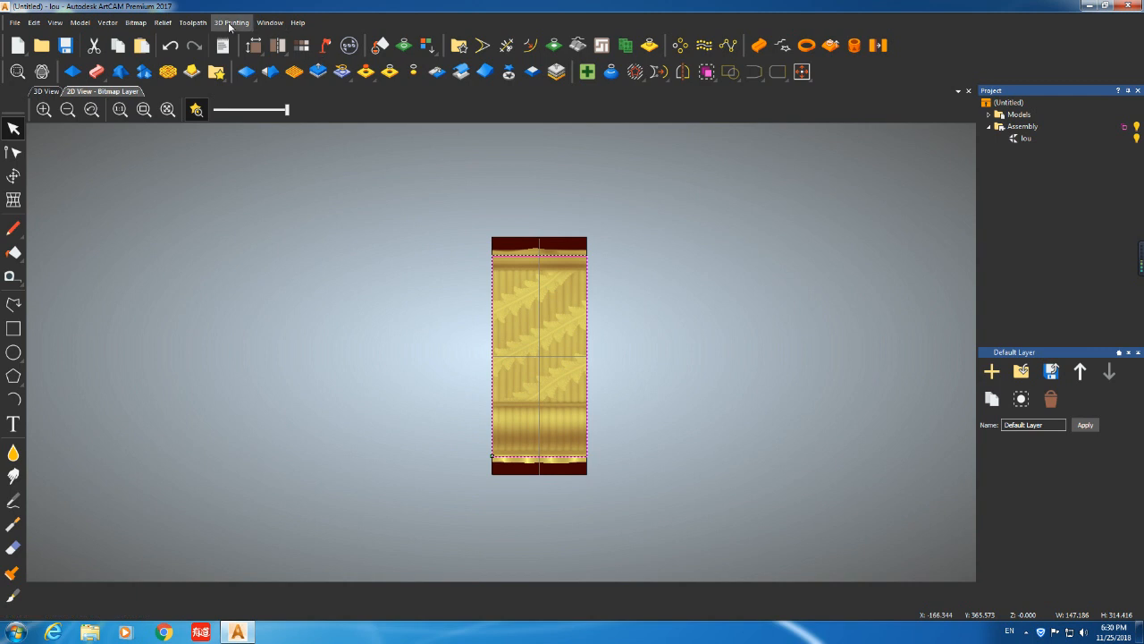
Start a Machine Relief toolpath and limit the machined area to the inside of the selected rectangle vector
click(193, 22)
mouse_move(233, 101)
click(386, 100)
drag(853, 143, 328, 148)
click(250, 187)
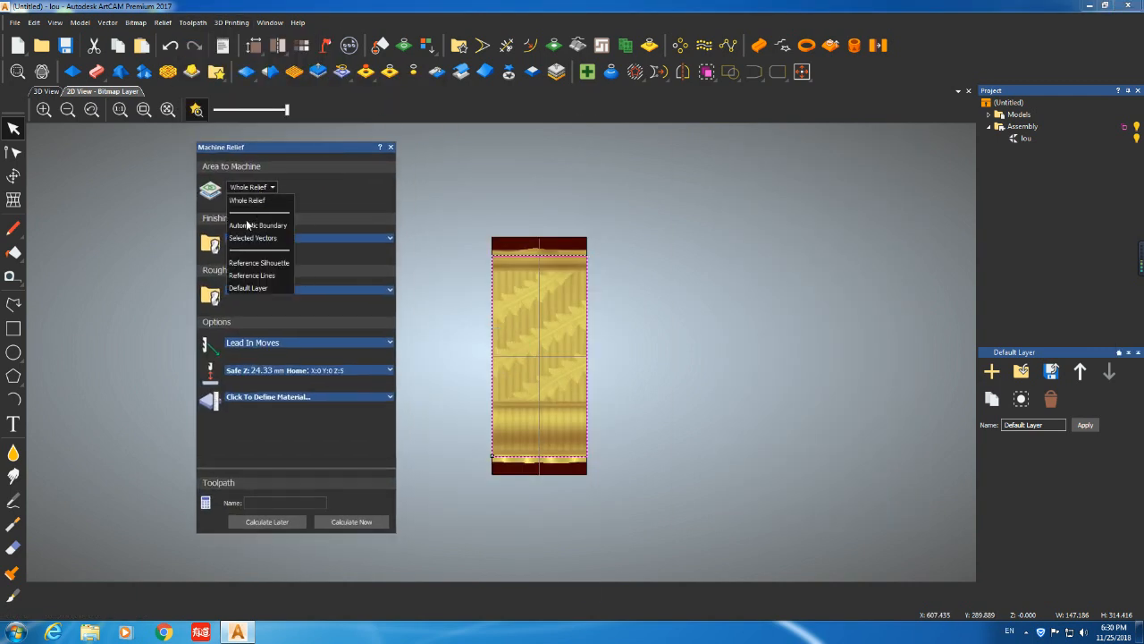
click(259, 238)
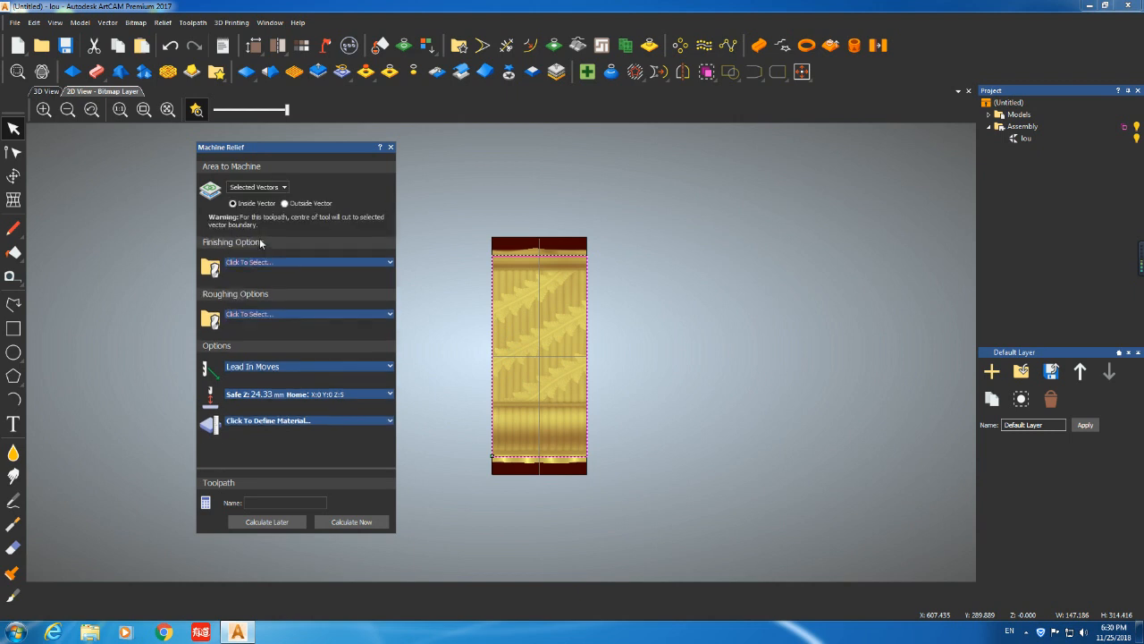
Choose the Conical Flat 0.4 - 30deg engraving tool for the finishing pass
click(291, 263)
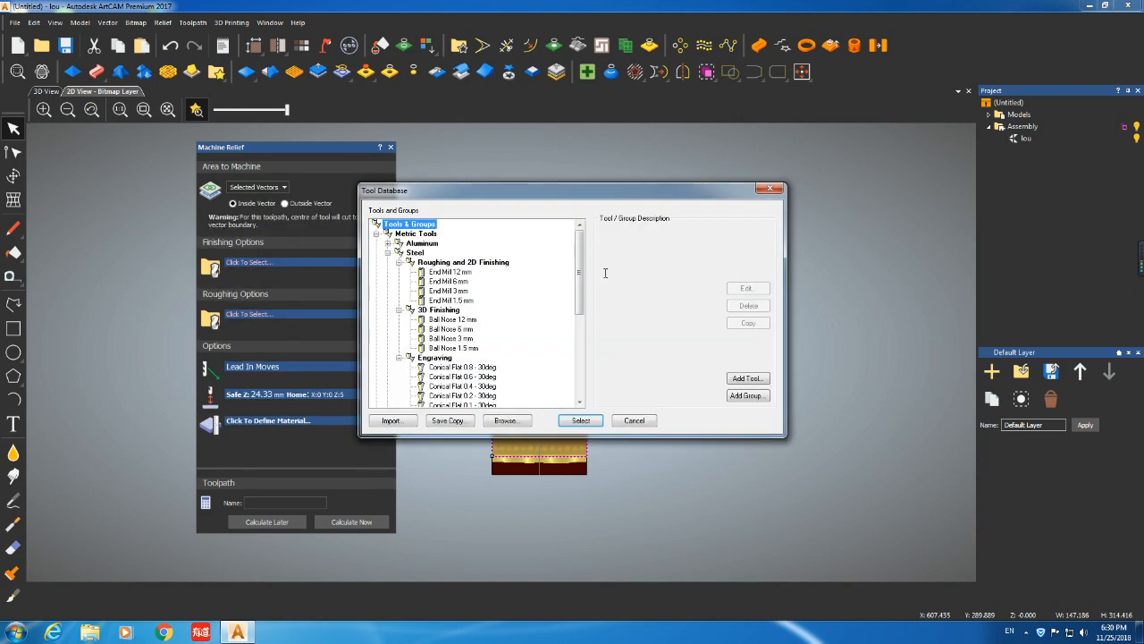
click(472, 368)
click(473, 376)
click(474, 386)
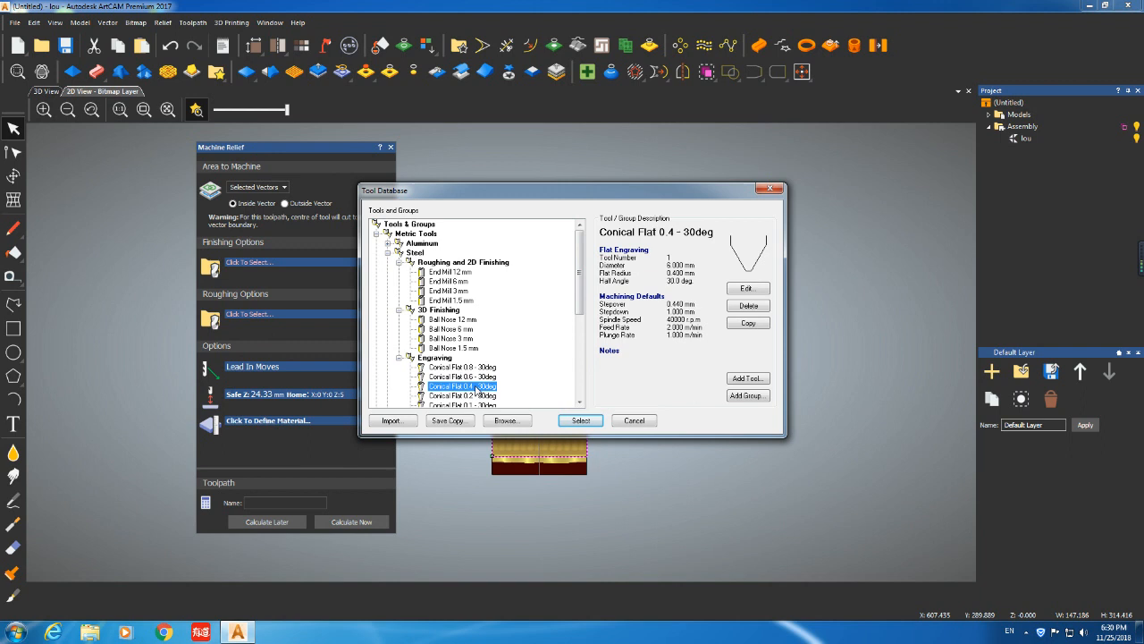
click(750, 289)
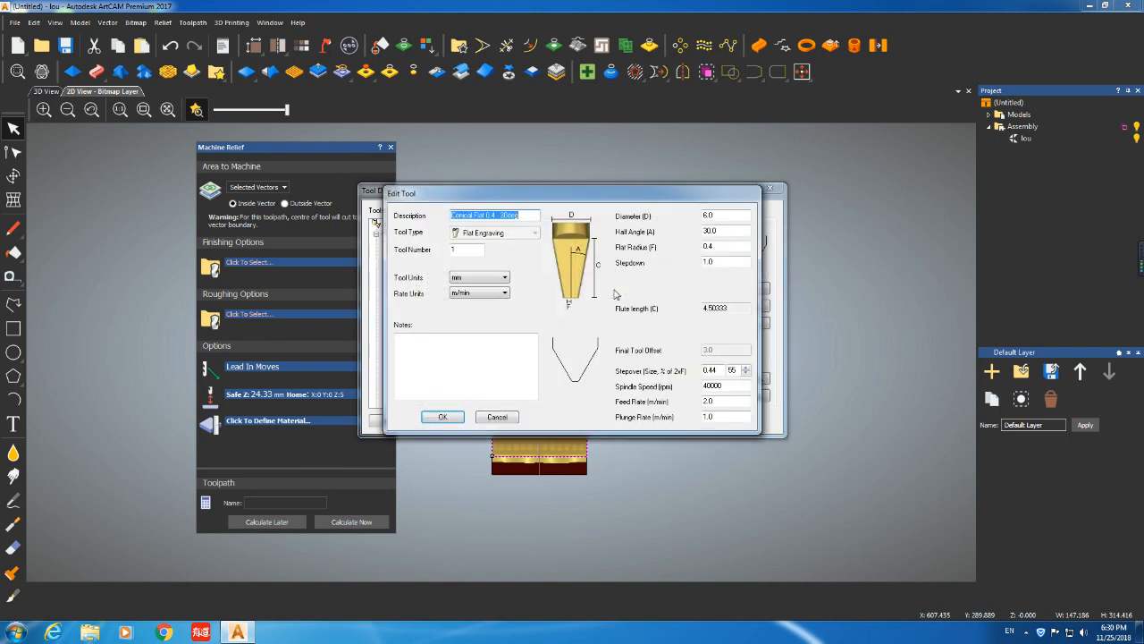
click(739, 214)
click(722, 232)
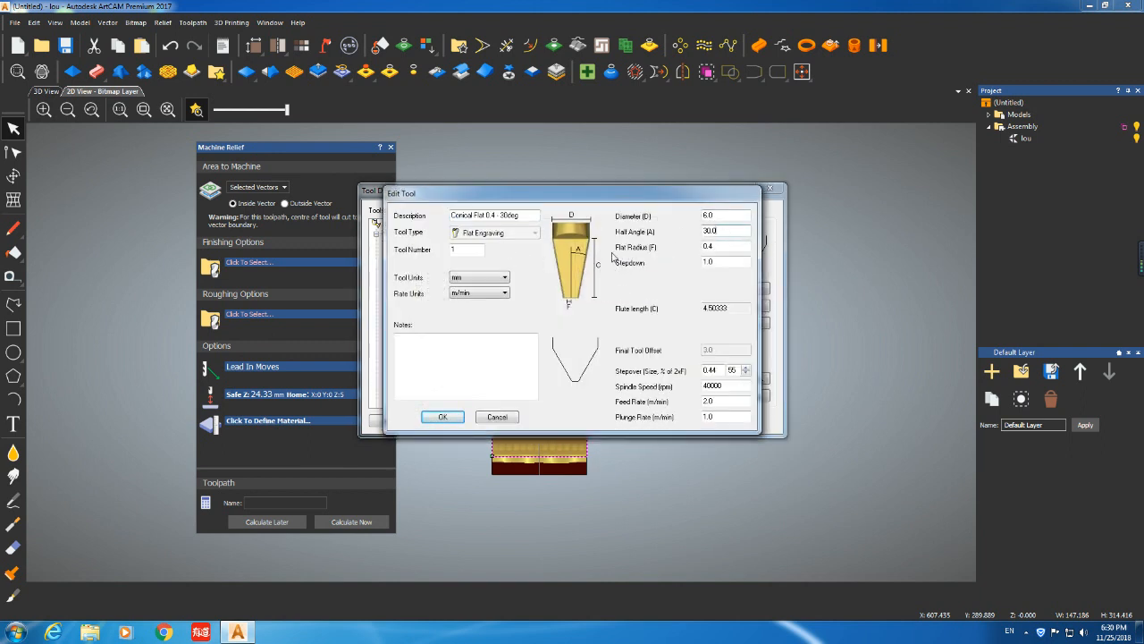
click(496, 417)
scroll(477, 361, down, 1)
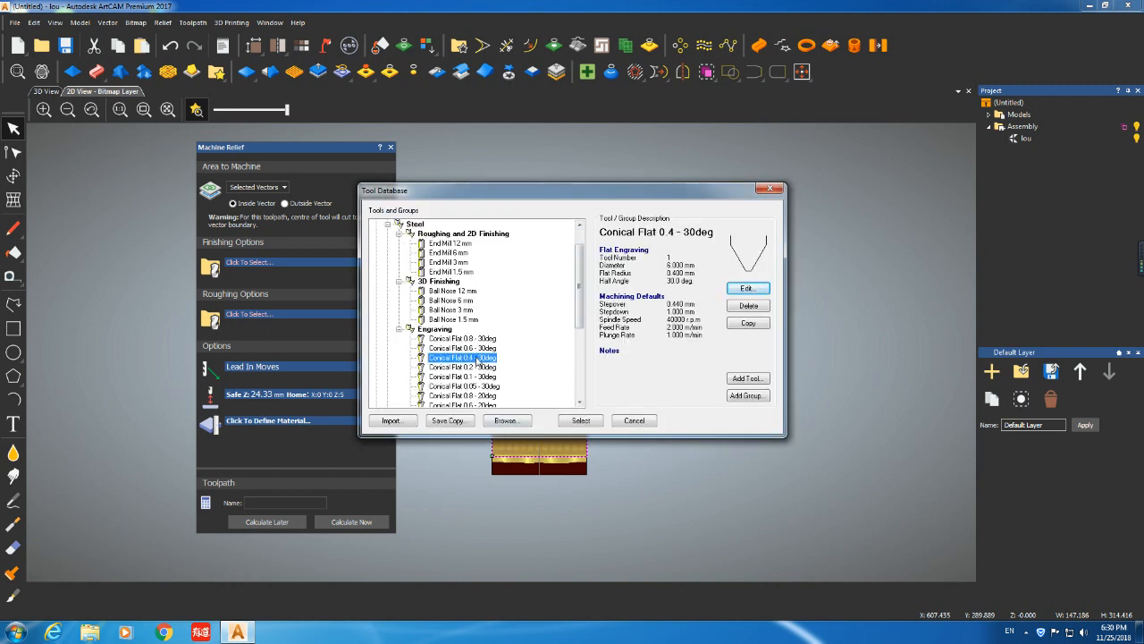
double_click(478, 361)
Edit the Conical Flat 0.4 - 30deg tool to half angle 10, flat radius 0.2, stepover 0.2 and spindle speed 18000 rpm
click(345, 288)
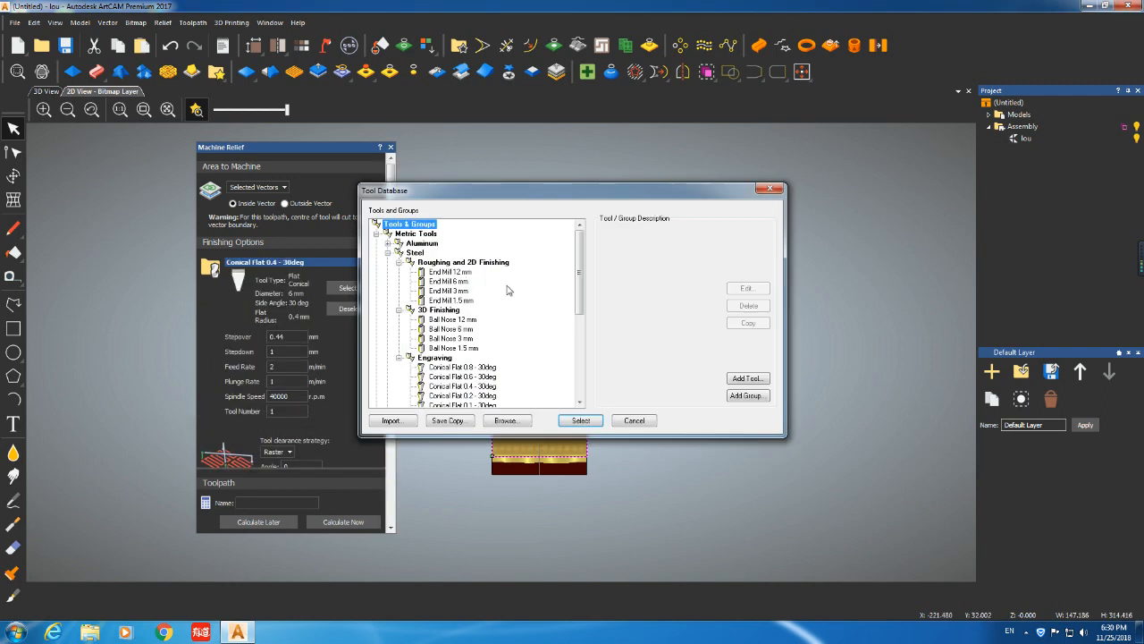
click(474, 385)
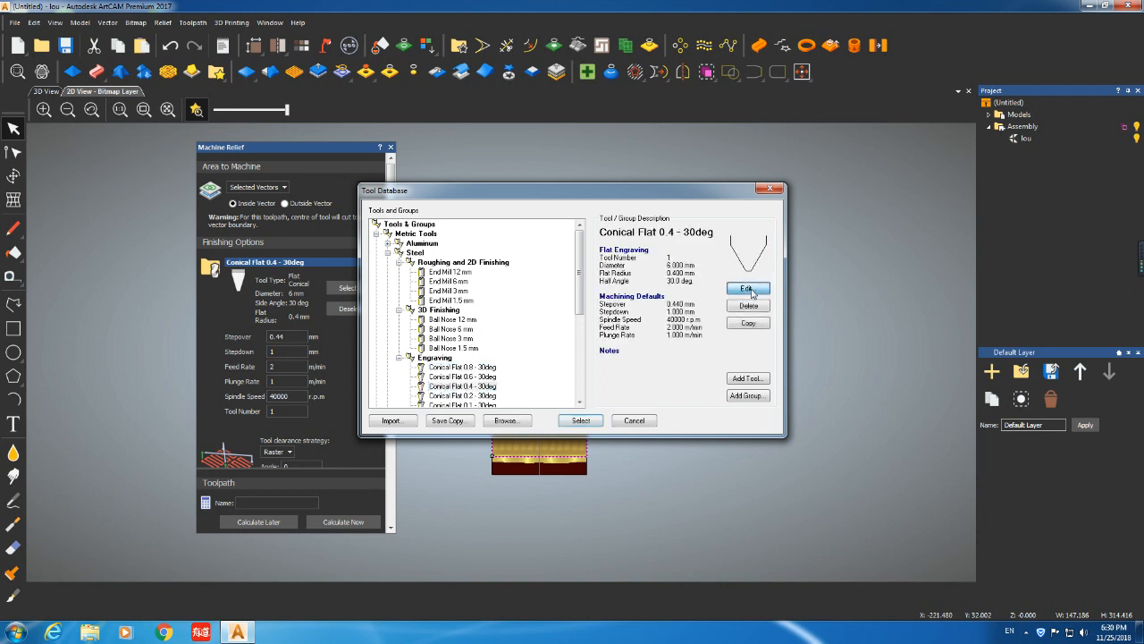
click(746, 287)
double_click(715, 230)
text(10)
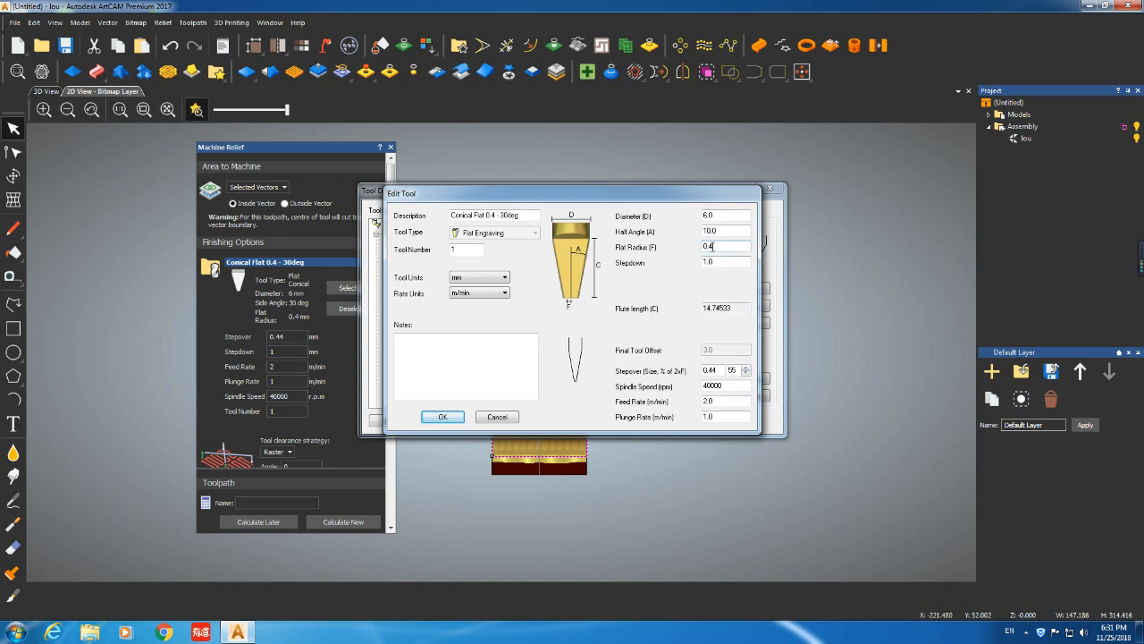
key(BackSpace)
text(2)
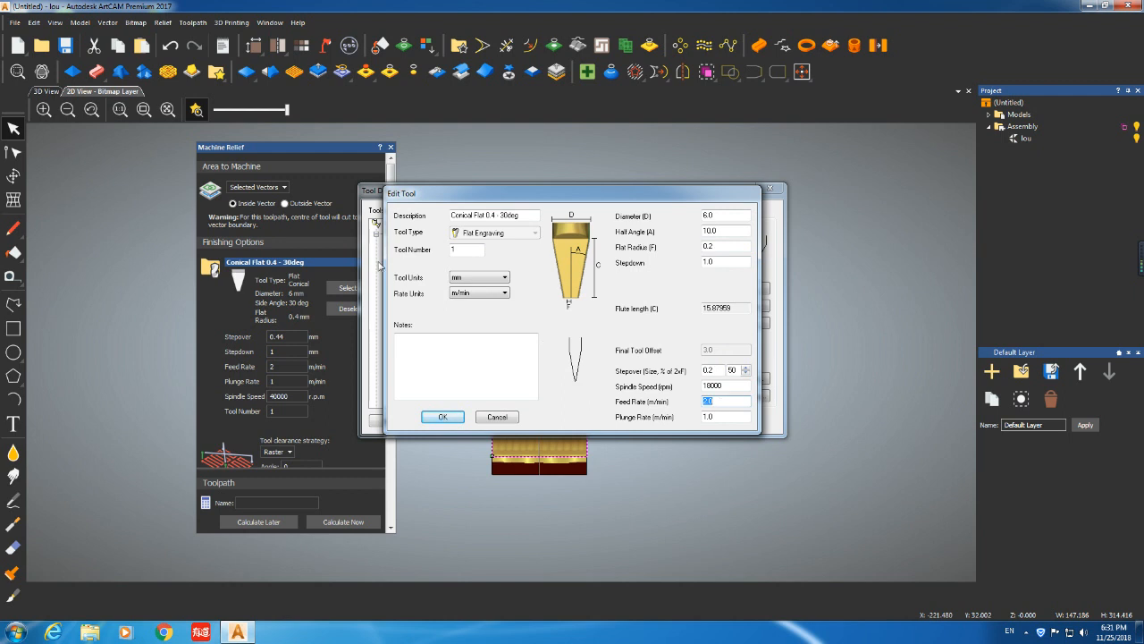
Set the conical tool's rates to mm/min with feed rate 10000 and plunge rate 3000, and reassign it for finishing
click(503, 293)
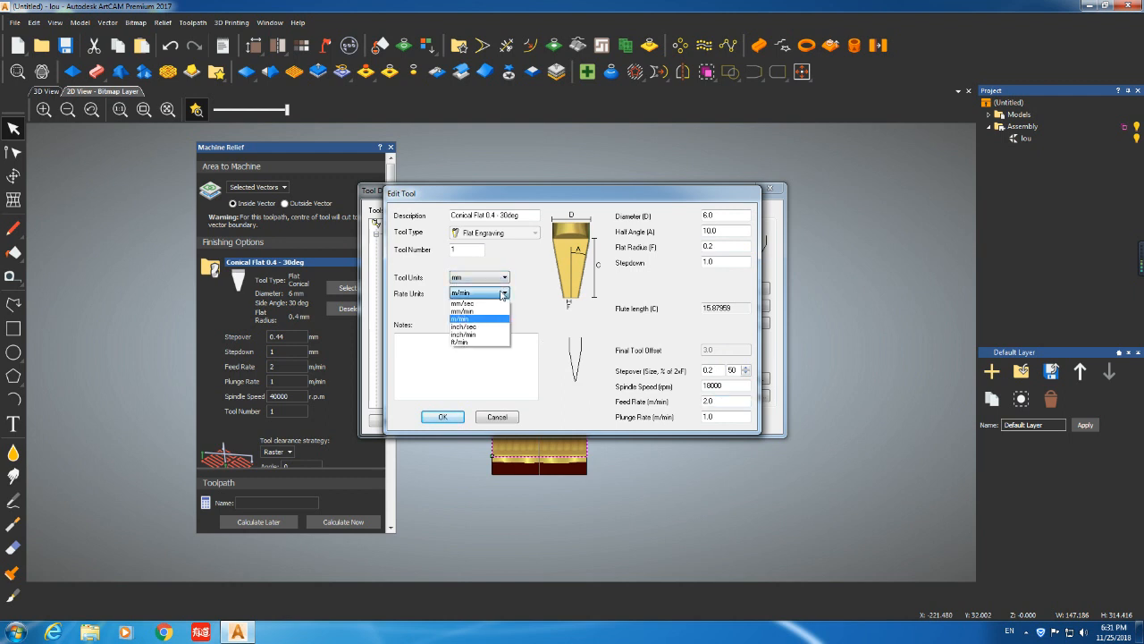
click(479, 310)
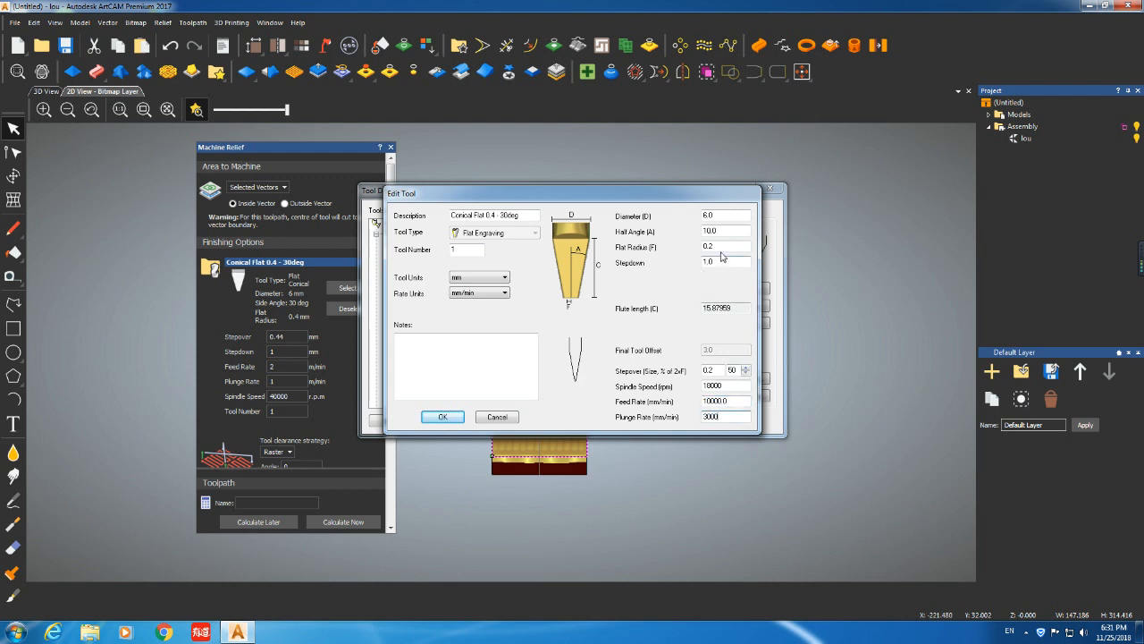
click(449, 417)
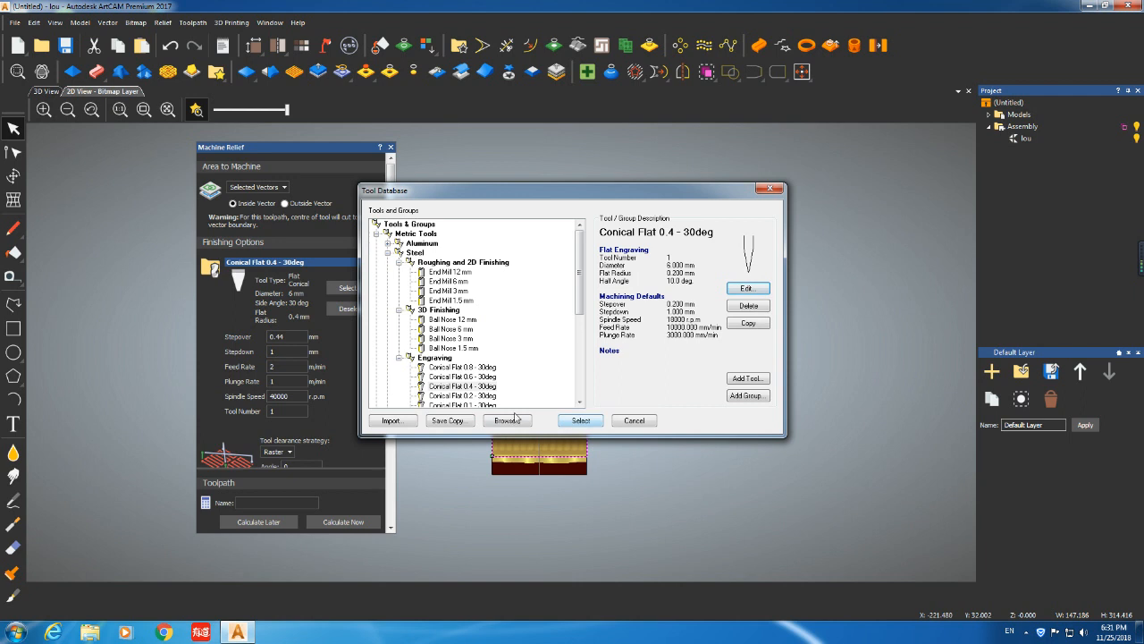
click(581, 421)
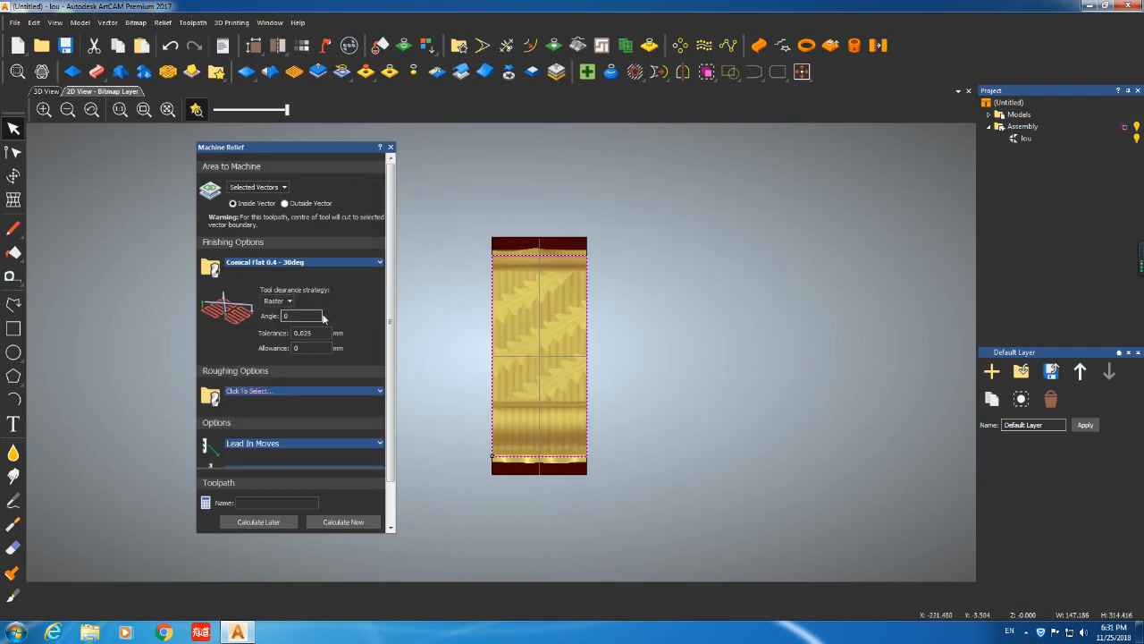
click(331, 267)
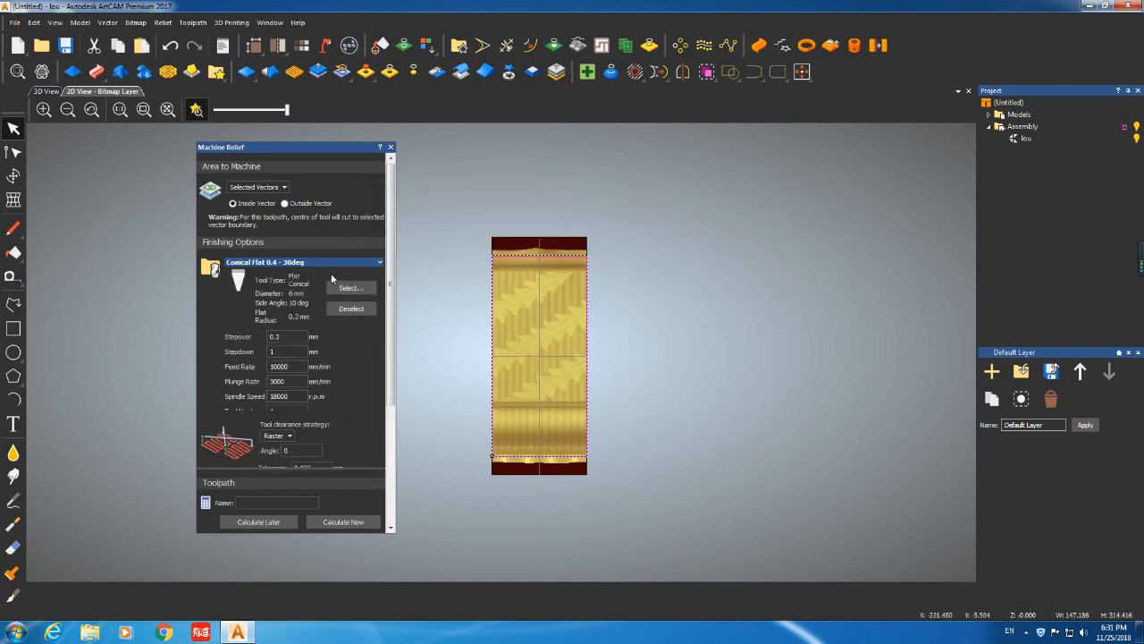
Assign End Mill 6 mm for roughing with mm/min rates, 4 mm stepdown and 3 mm stepover, also revising its spindle speed
scroll(236, 326, down, 2)
click(339, 347)
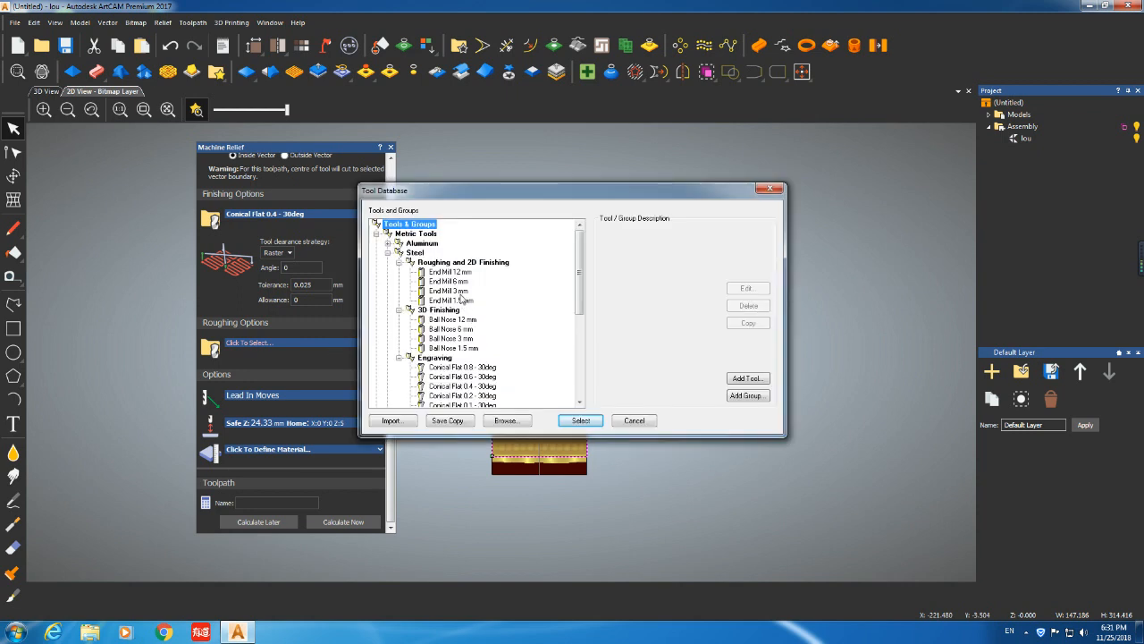
click(449, 281)
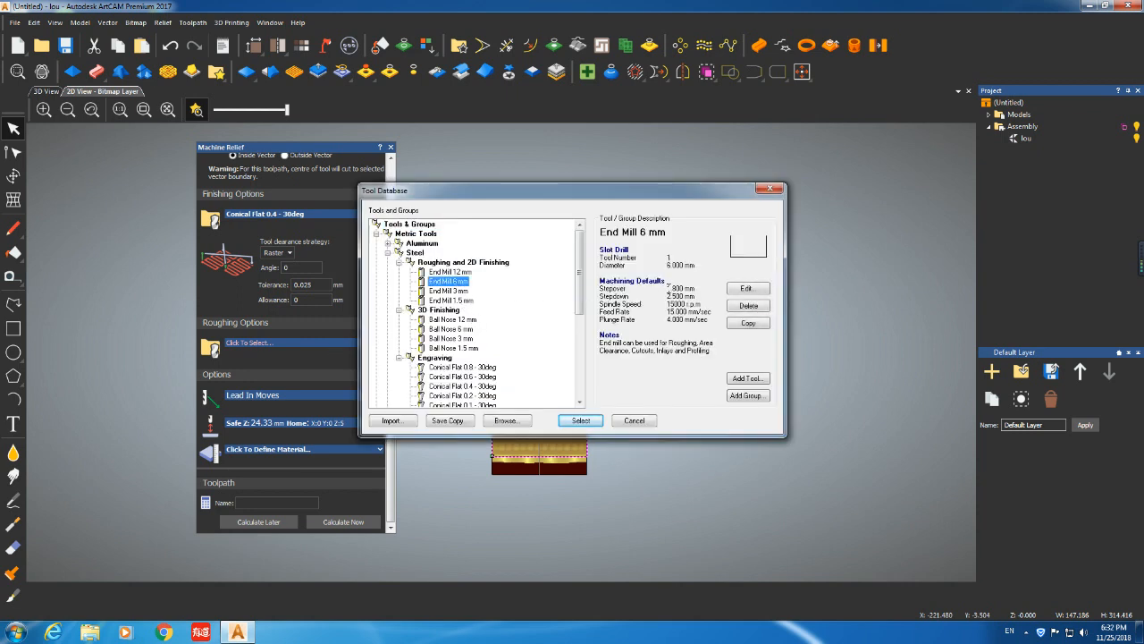
click(749, 291)
click(488, 294)
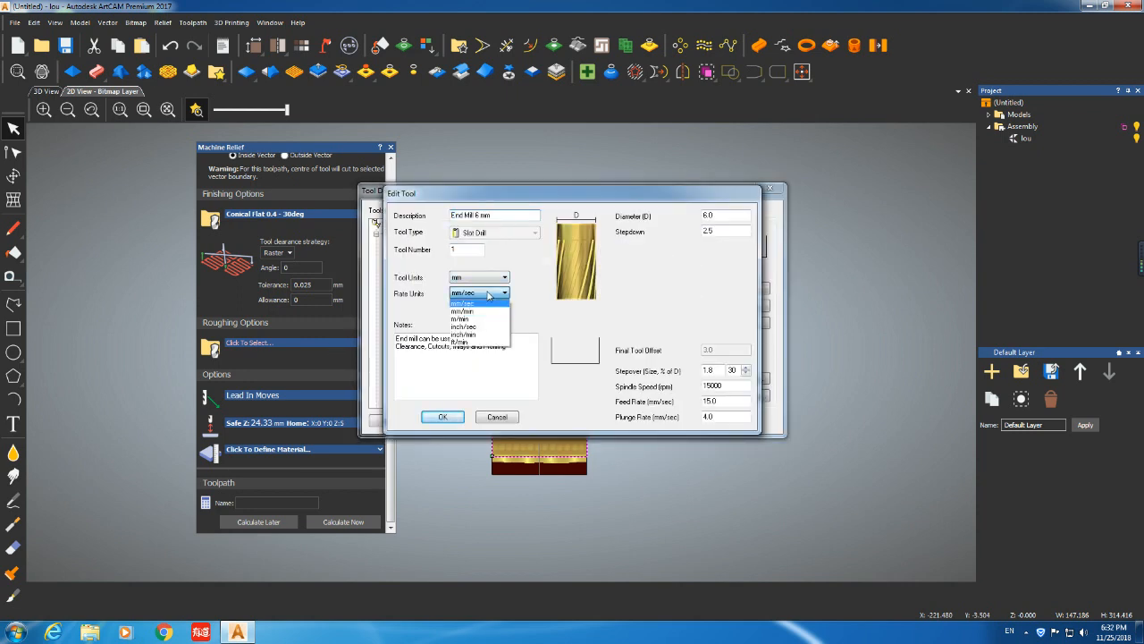
click(485, 311)
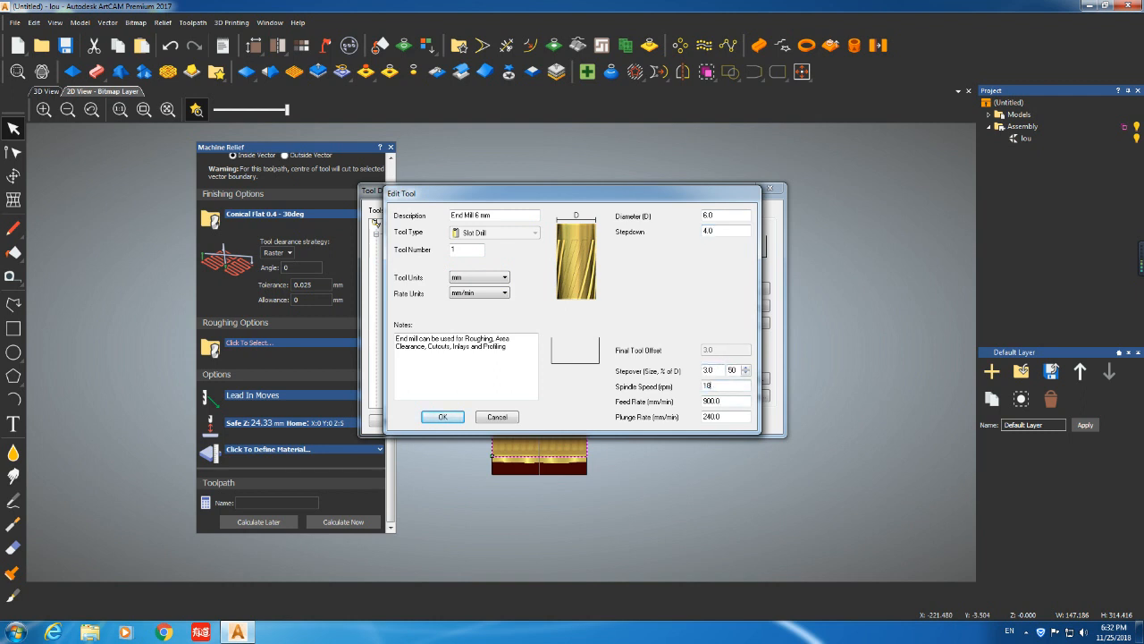
double_click(728, 403)
click(443, 417)
click(556, 417)
Define the toolpath's material with a thickness of 25 mm
scroll(362, 399, down, 3)
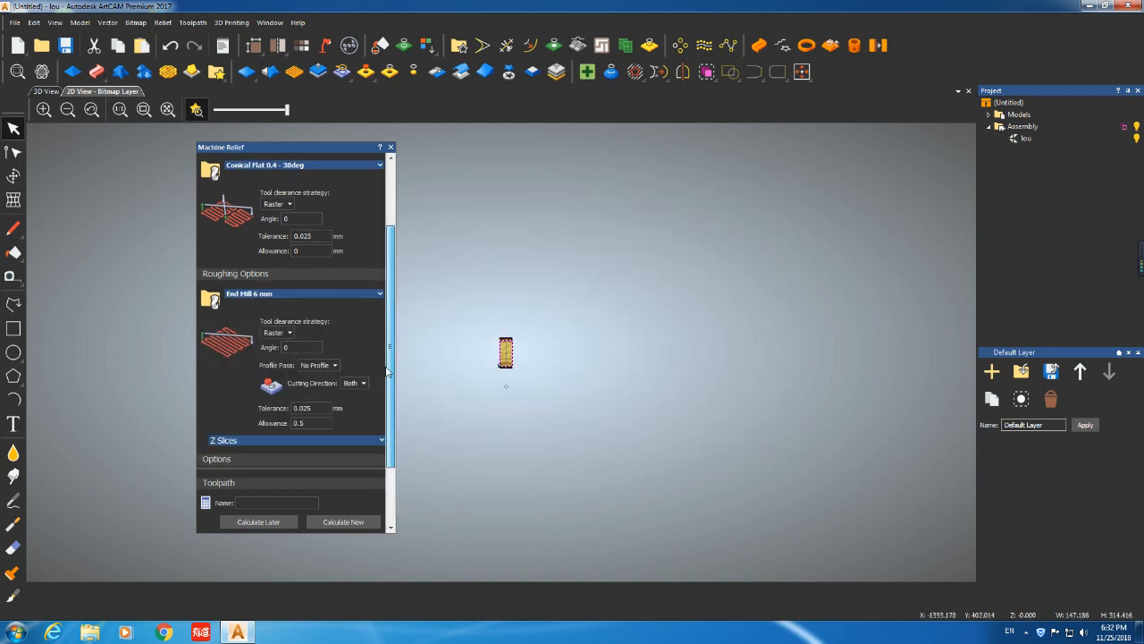
click(297, 426)
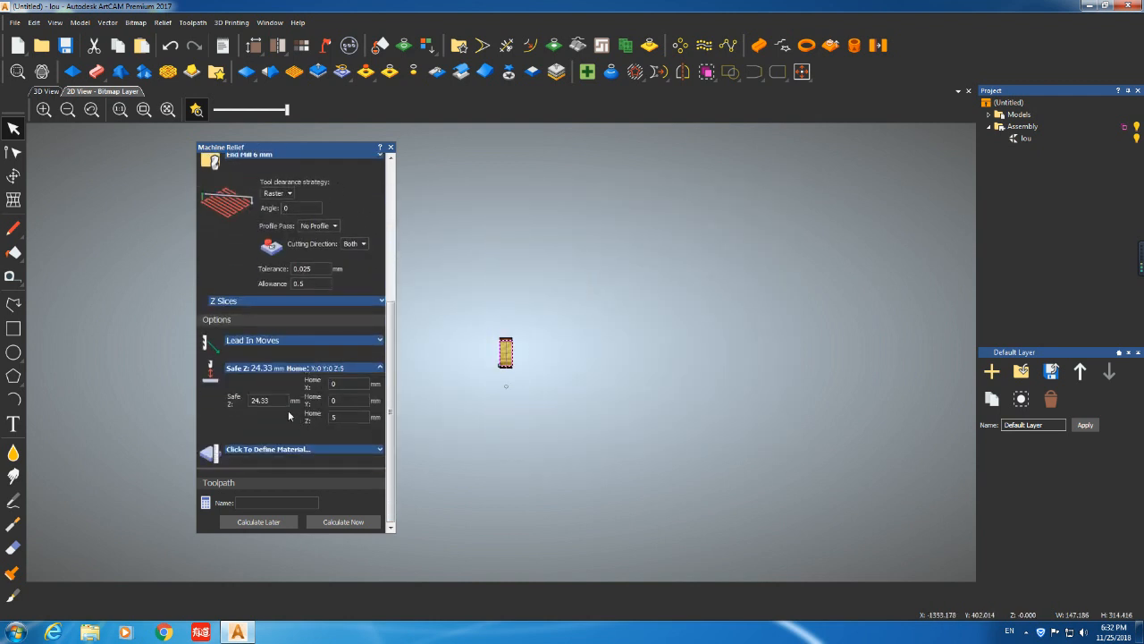
click(322, 449)
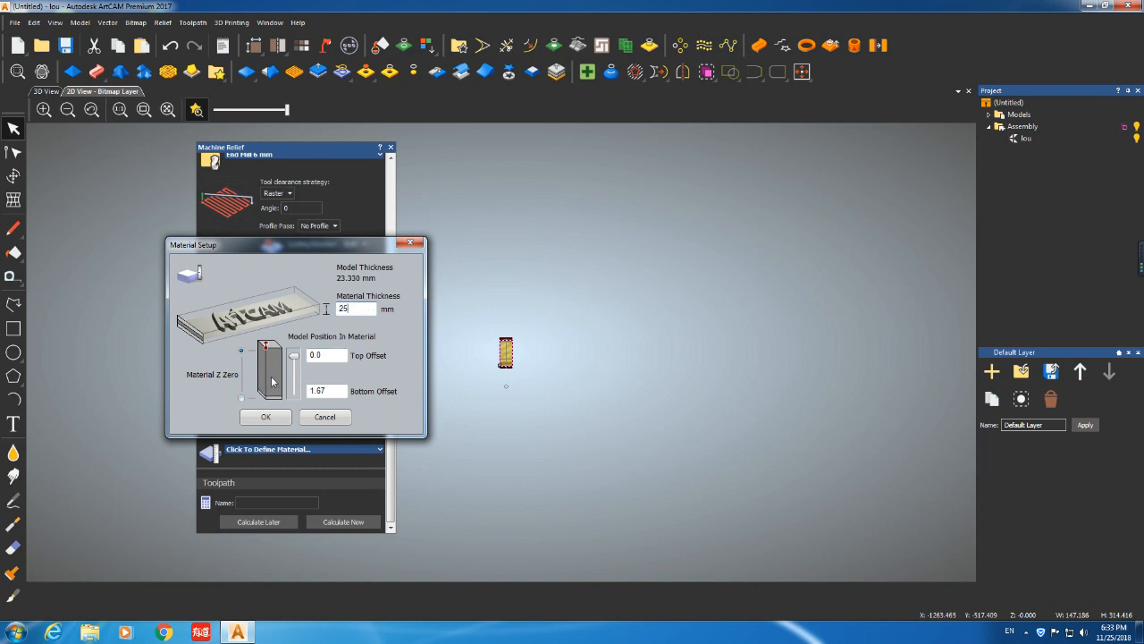
drag(294, 356, 247, 404)
click(273, 417)
Set the toolpath's safe Z and home Z to 10 mm each
text(10)
drag(343, 417, 330, 418)
text(10)
click(279, 500)
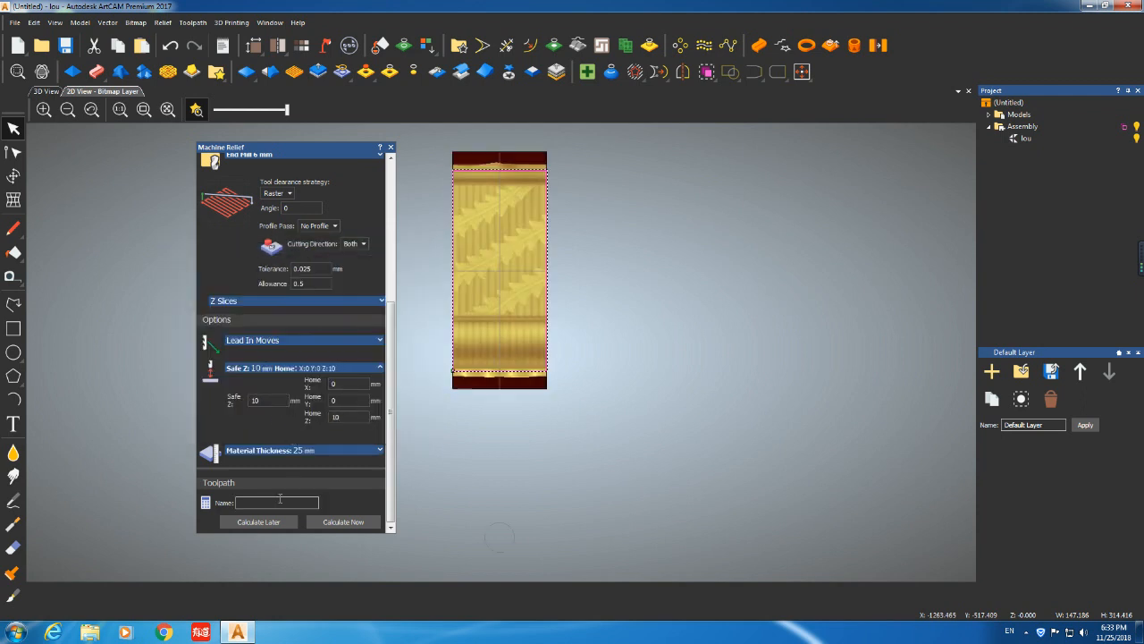
Place the material's Z zero at the bottom of the block and shift the model to the bottom of the material
click(295, 449)
click(325, 438)
click(241, 397)
mouse_move(295, 391)
mouse_down()
mouse_move(296, 360)
mouse_move(292, 400)
mouse_up()
click(267, 418)
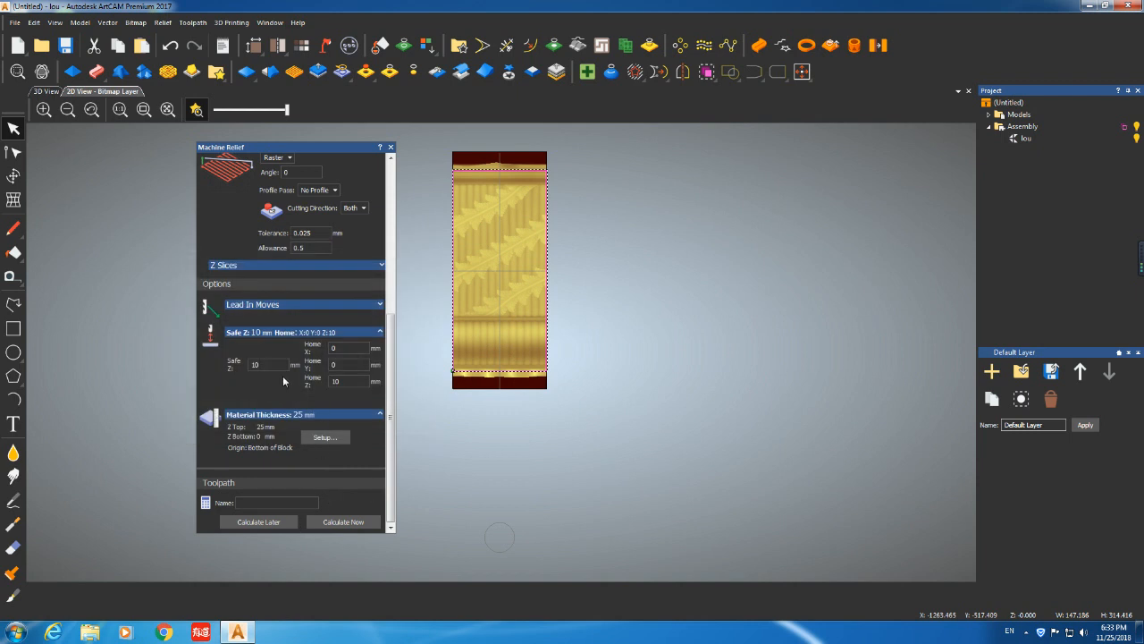
Set safe Z to 30 mm, calculate the Machine Relief toolpath, and inspect it around the baluster in the 3D view
text(30)
click(343, 521)
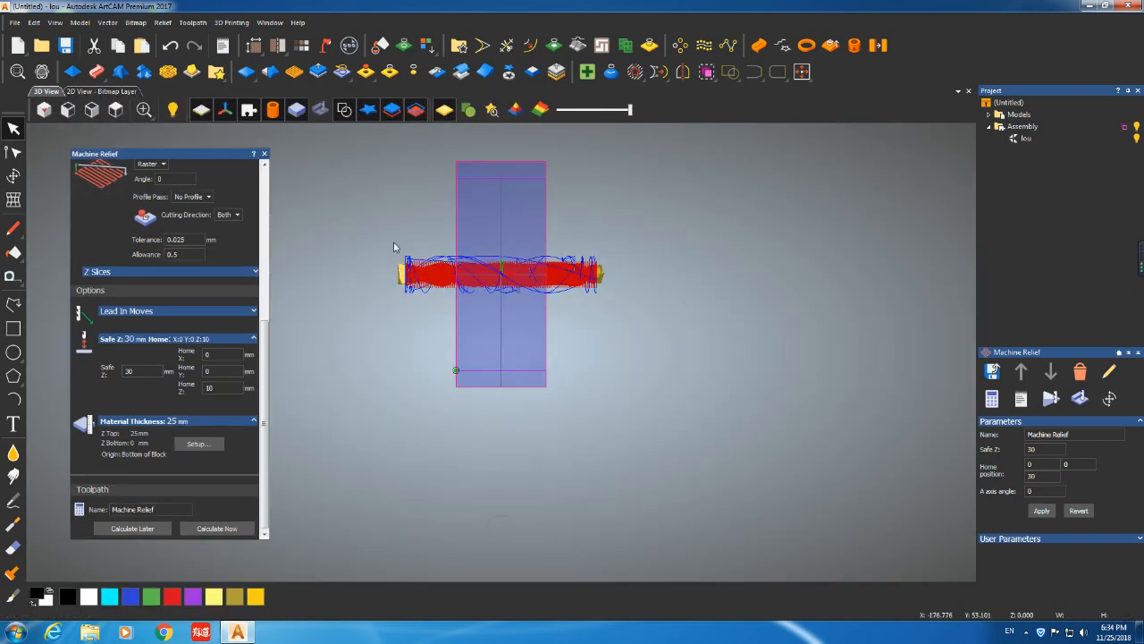
click(429, 238)
scroll(433, 239, up, 2)
scroll(449, 283, down, 1)
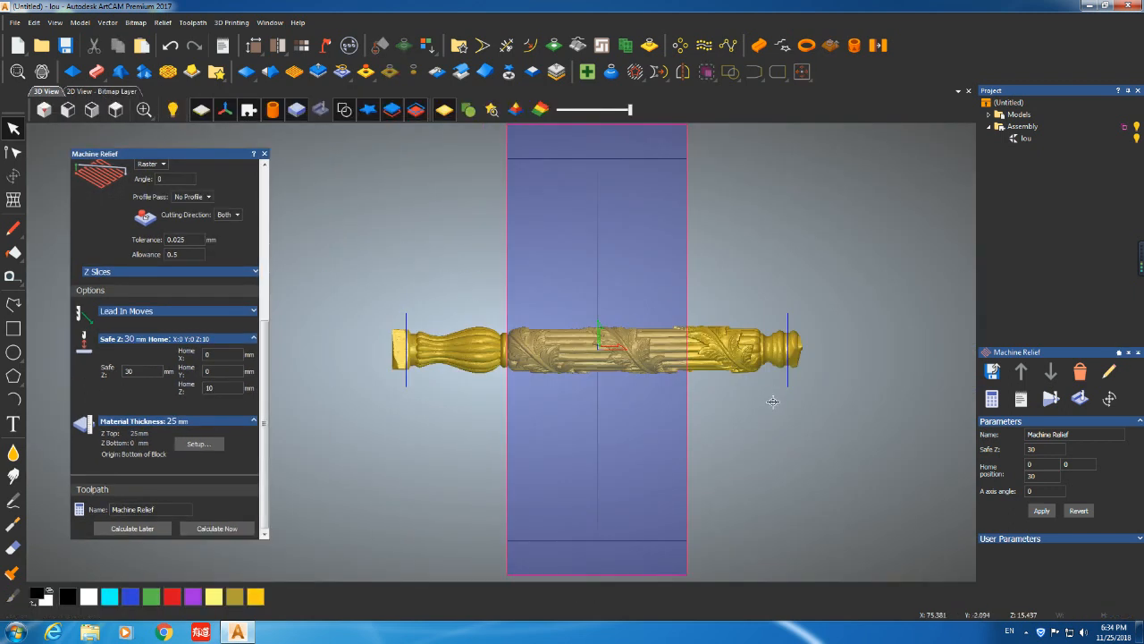
Inspect the calculated toolpath against the flat relief in the 3D view, toggling the vector, assembly and rotary relief displays
drag(773, 401, 755, 275)
click(276, 115)
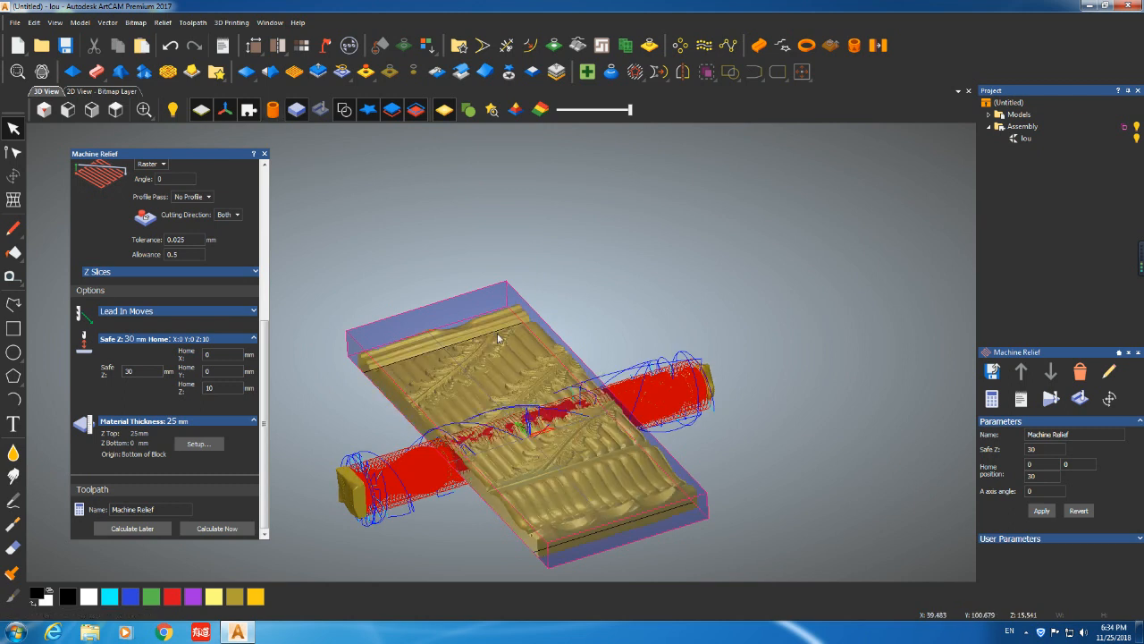
drag(601, 306, 593, 343)
click(391, 109)
click(392, 109)
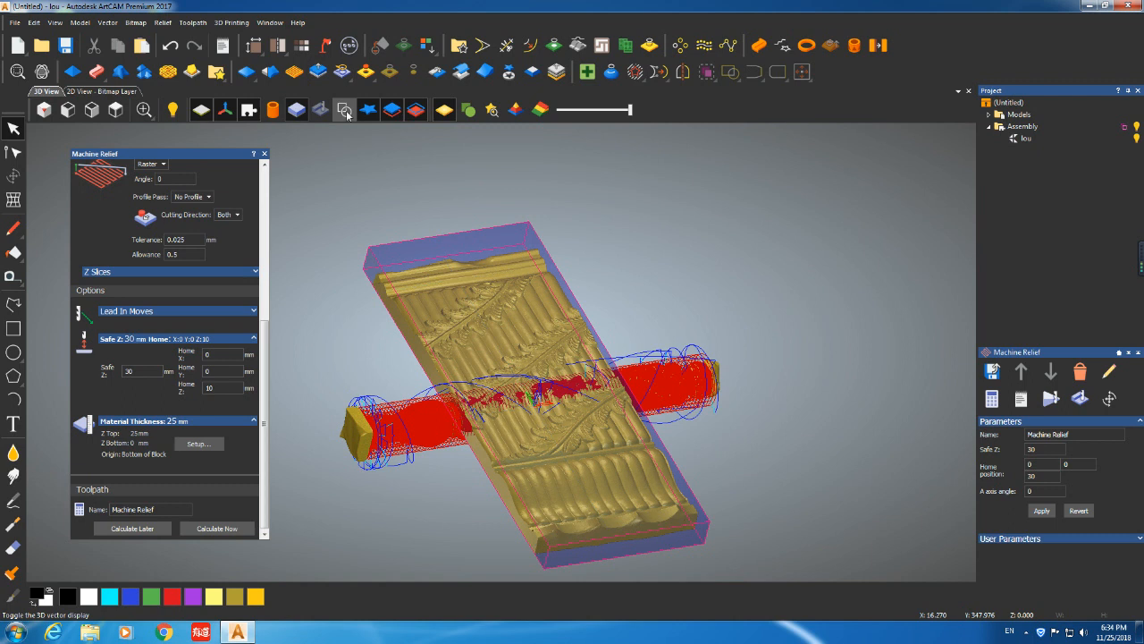
click(468, 112)
click(444, 113)
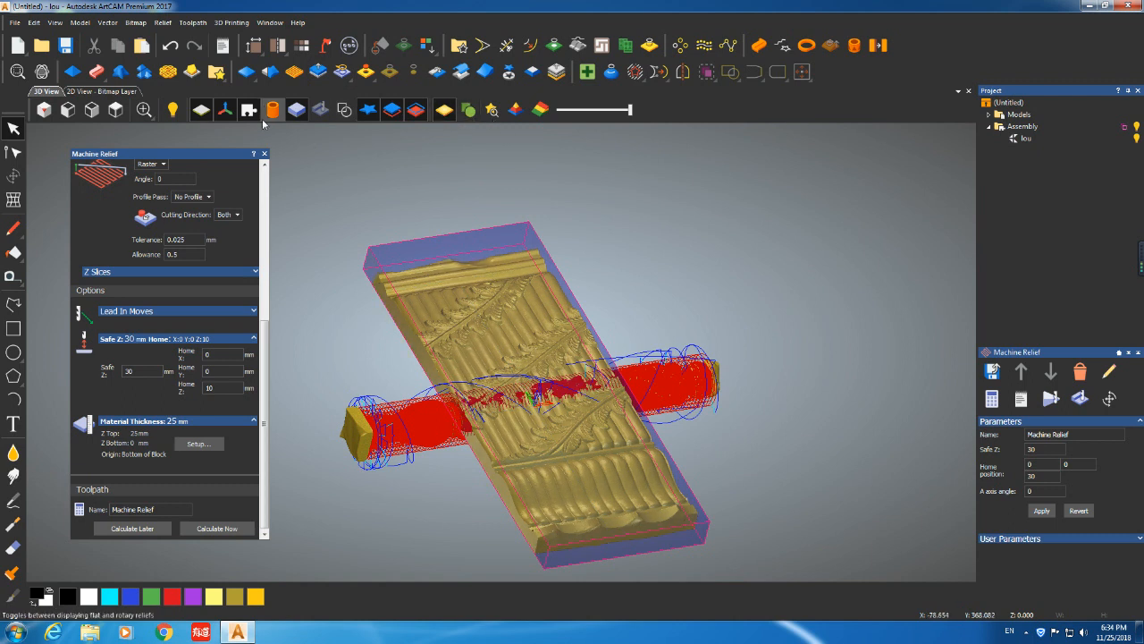
click(249, 109)
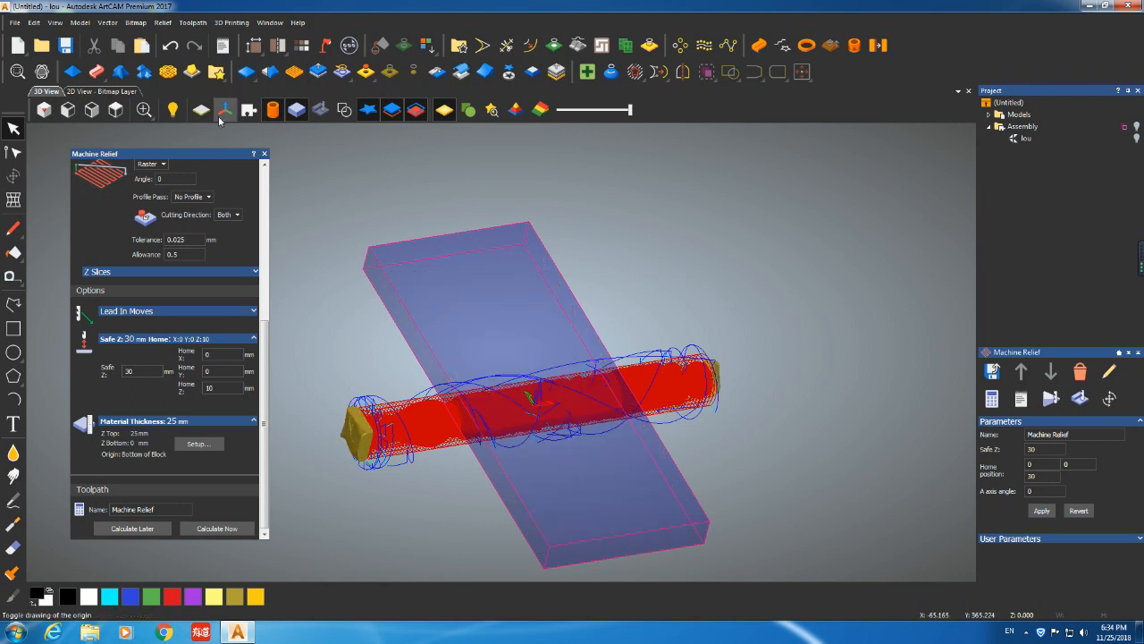
Toggle the display of the relief layers and check the list of objects to draw in the 3D view
mouse_move(498, 305)
middle_down()
mouse_move(525, 387)
mouse_move(474, 433)
middle_up()
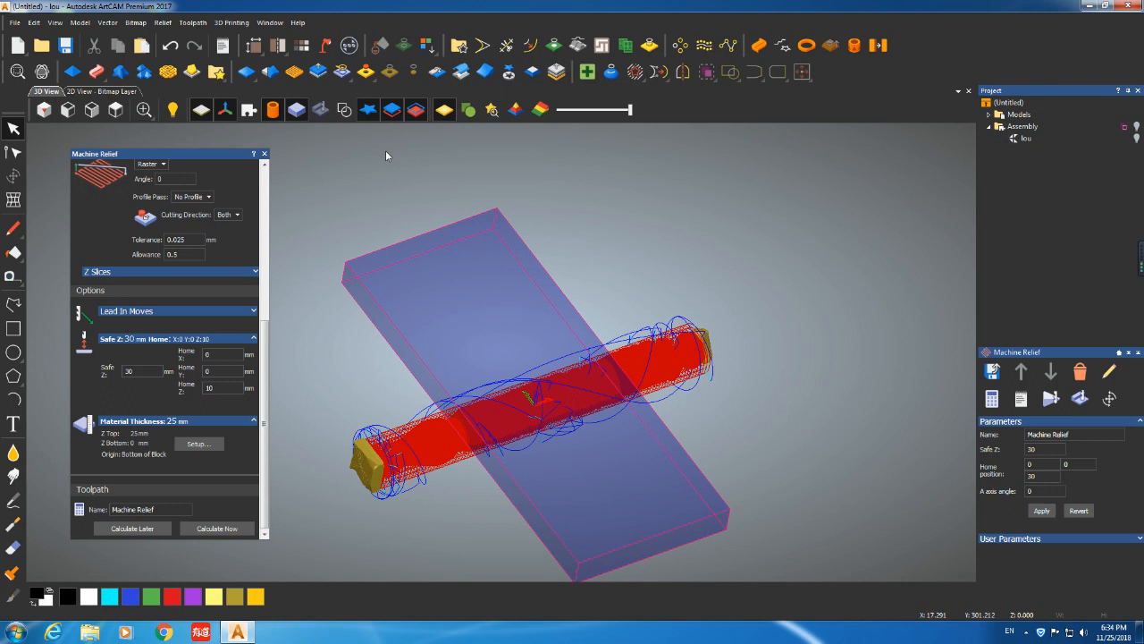
click(394, 113)
click(414, 114)
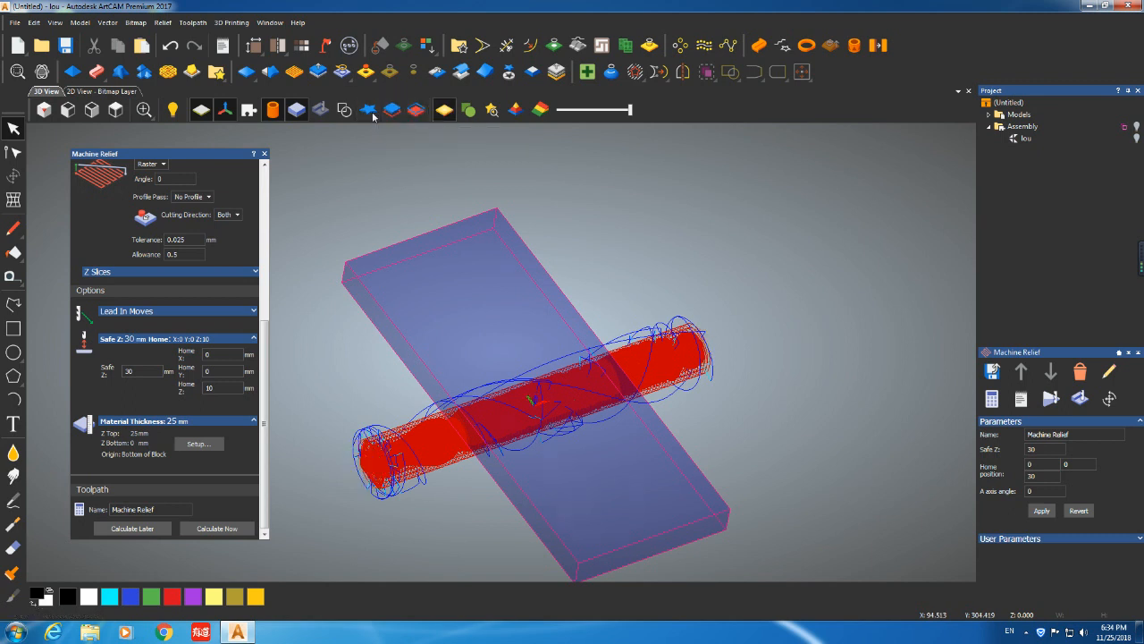
click(492, 109)
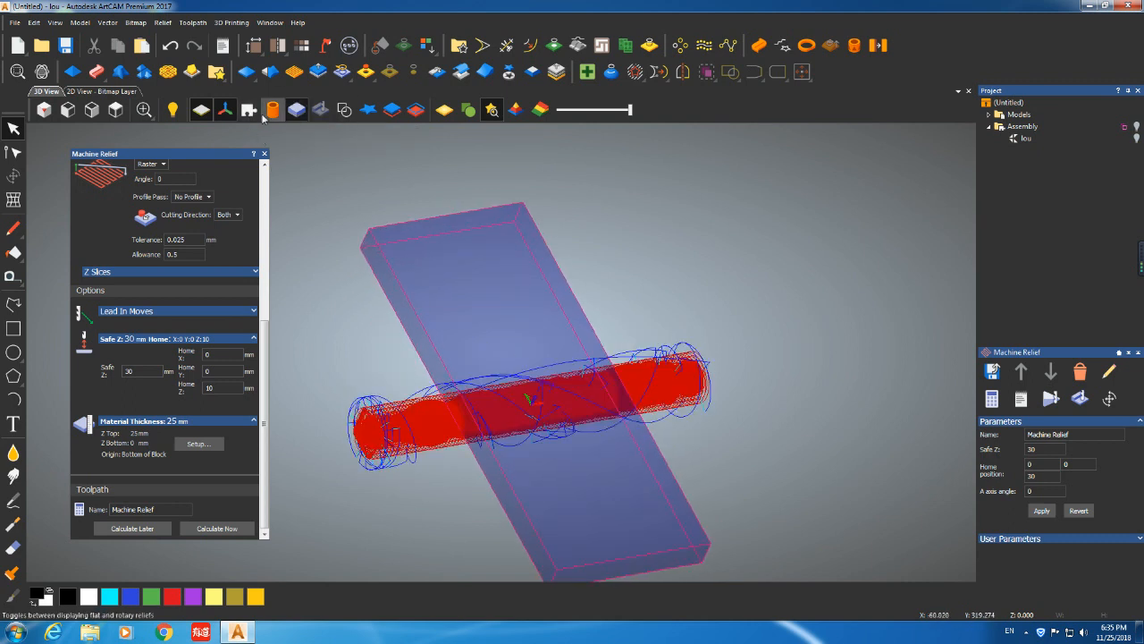
click(173, 109)
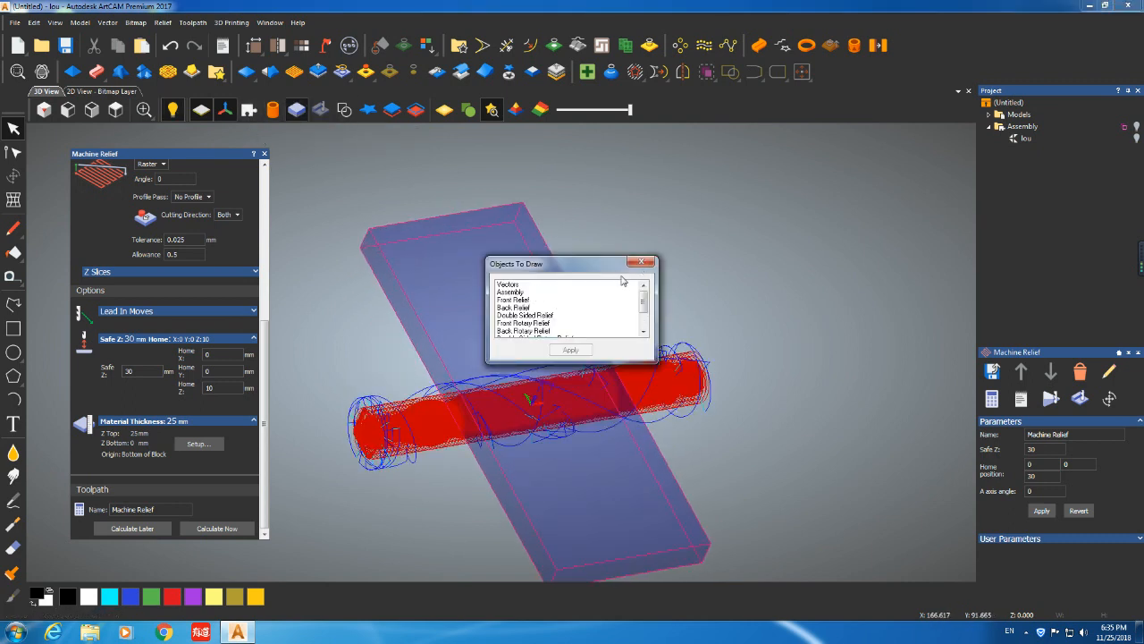
click(640, 262)
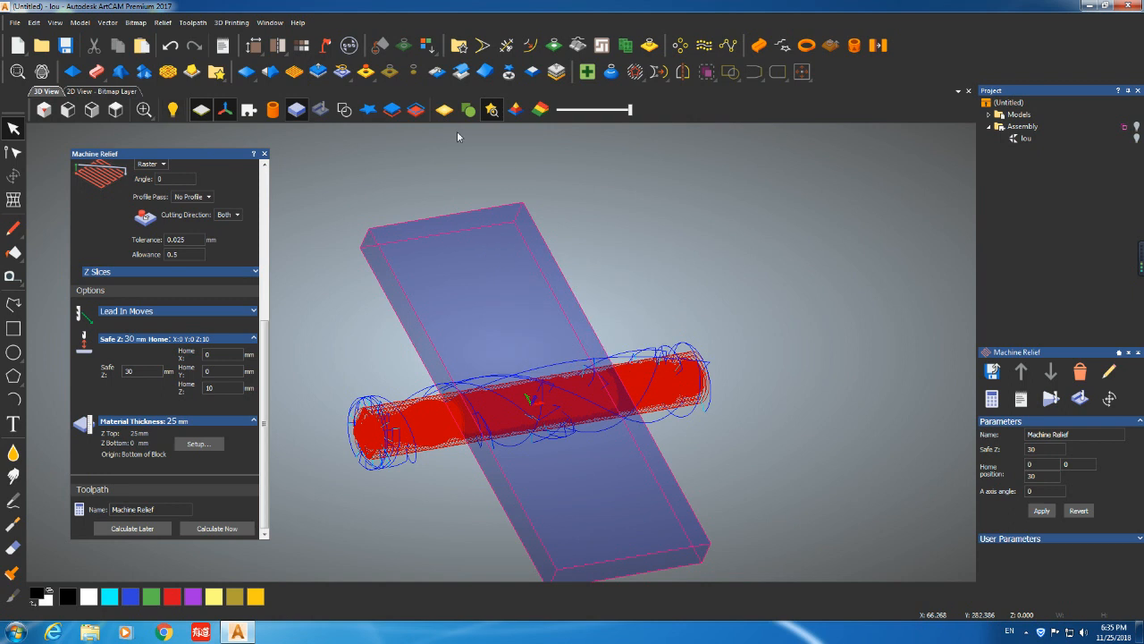
Close the Machine Relief settings and show the front relief in the 3D view again
click(265, 154)
click(392, 109)
drag(478, 336, 445, 259)
Start simulating the Machine Relief toolpath on the whole model at standard resolution, with the block from 0 to 25 mm
click(990, 115)
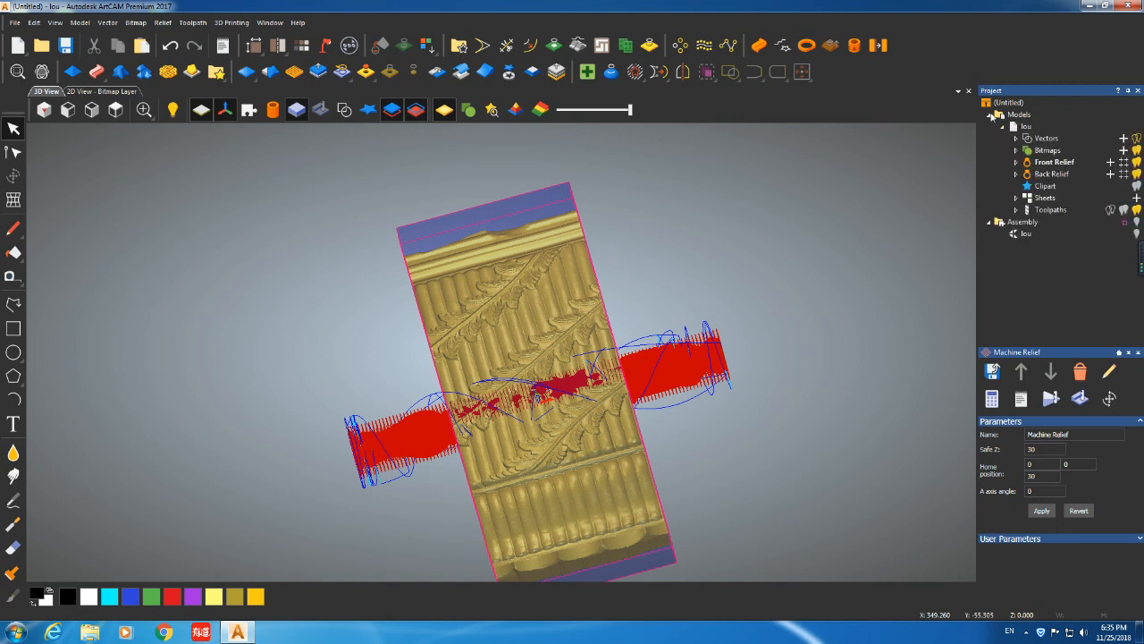
click(1016, 210)
right_click(1070, 221)
click(1053, 352)
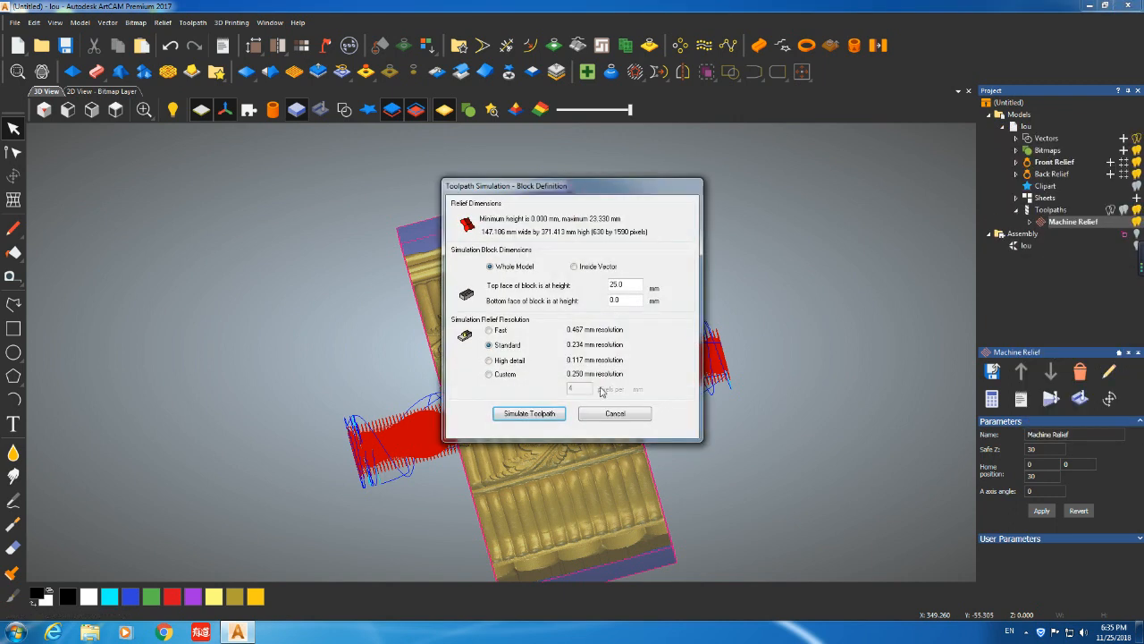
drag(580, 192, 272, 153)
click(222, 374)
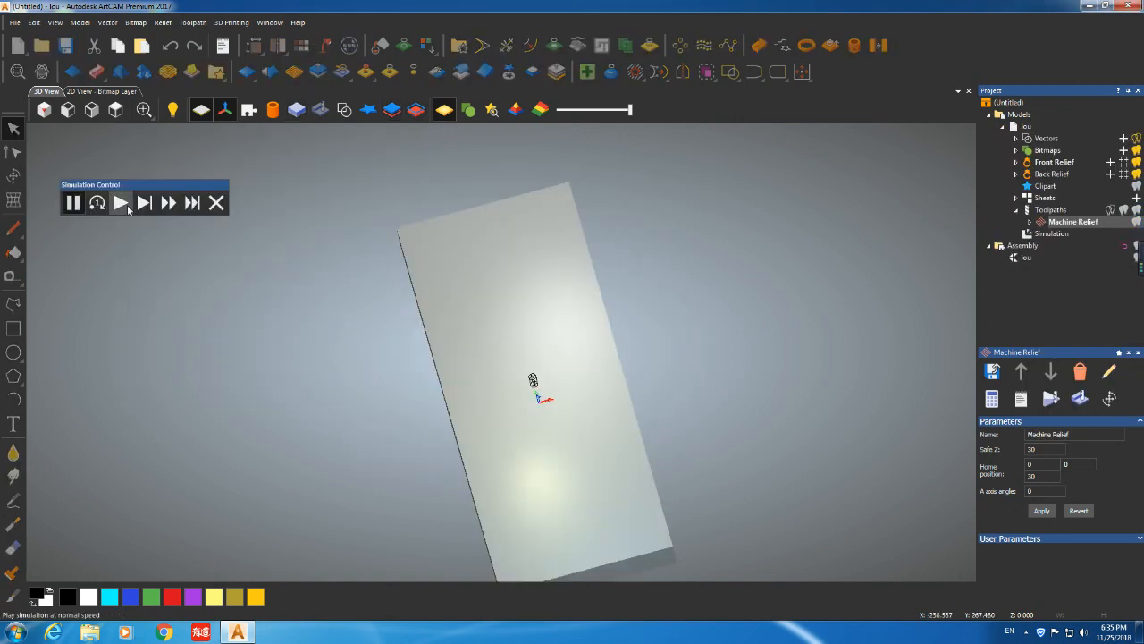
Run the toolpath simulation, switching between normal and fast speed, and examine the material being removed
mouse_move(454, 349)
mouse_down()
mouse_move(408, 329)
mouse_move(562, 314)
mouse_move(521, 376)
mouse_move(441, 354)
mouse_move(527, 426)
mouse_move(574, 332)
mouse_move(450, 330)
mouse_move(441, 356)
mouse_up()
scroll(442, 356, up, 2)
click(168, 203)
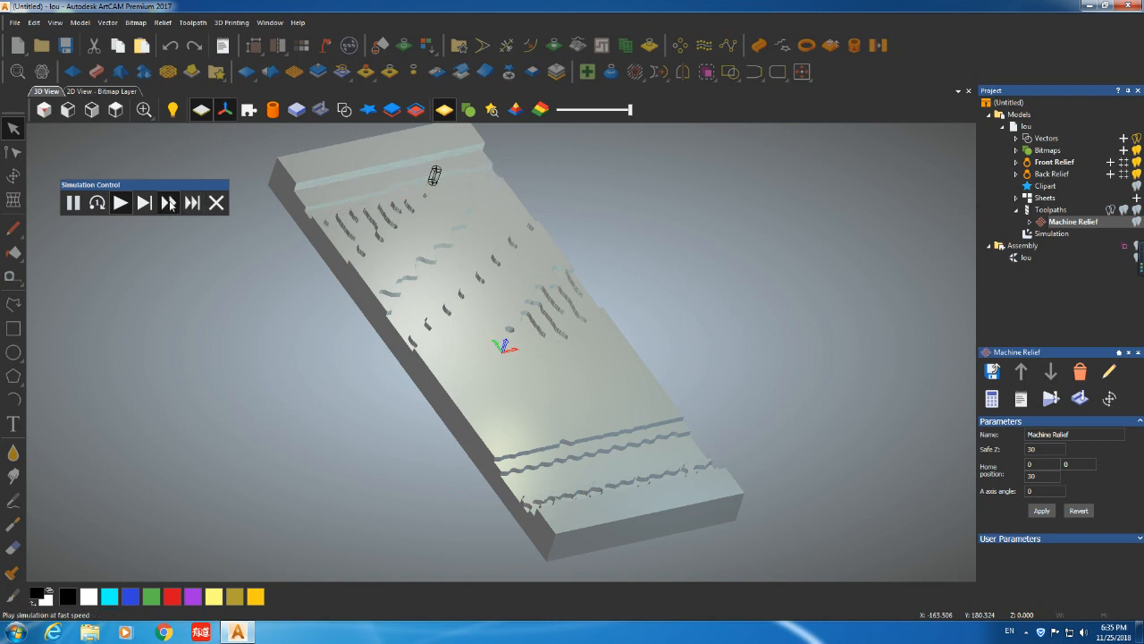
drag(315, 284, 286, 243)
click(119, 203)
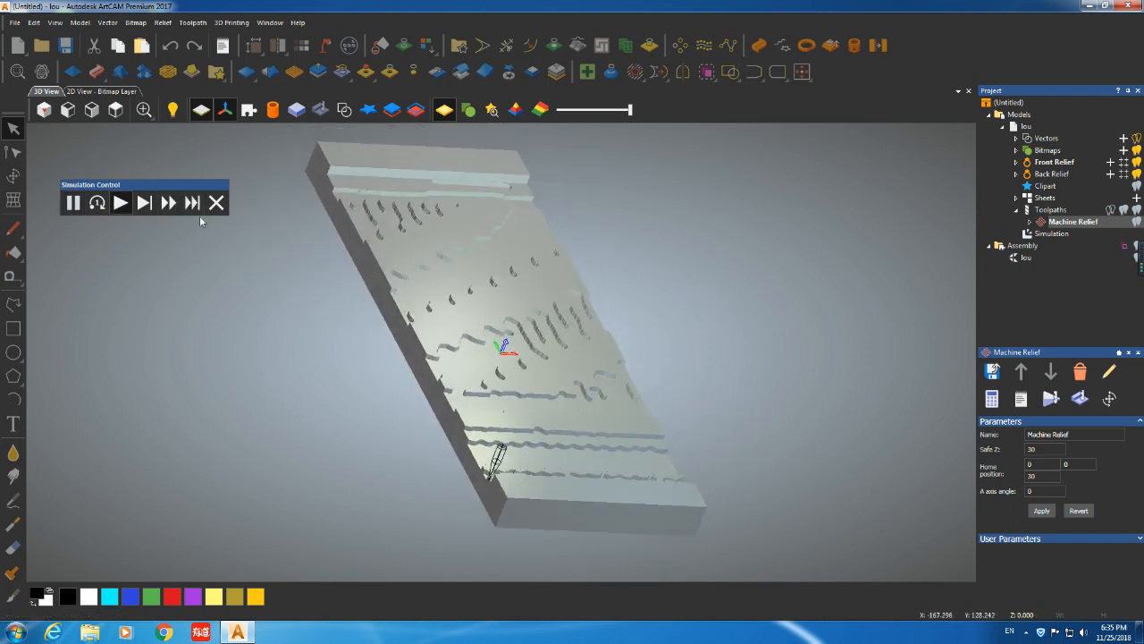
click(169, 204)
drag(368, 331, 643, 439)
scroll(614, 475, up, 2)
scroll(605, 436, down, 4)
scroll(566, 360, up, 3)
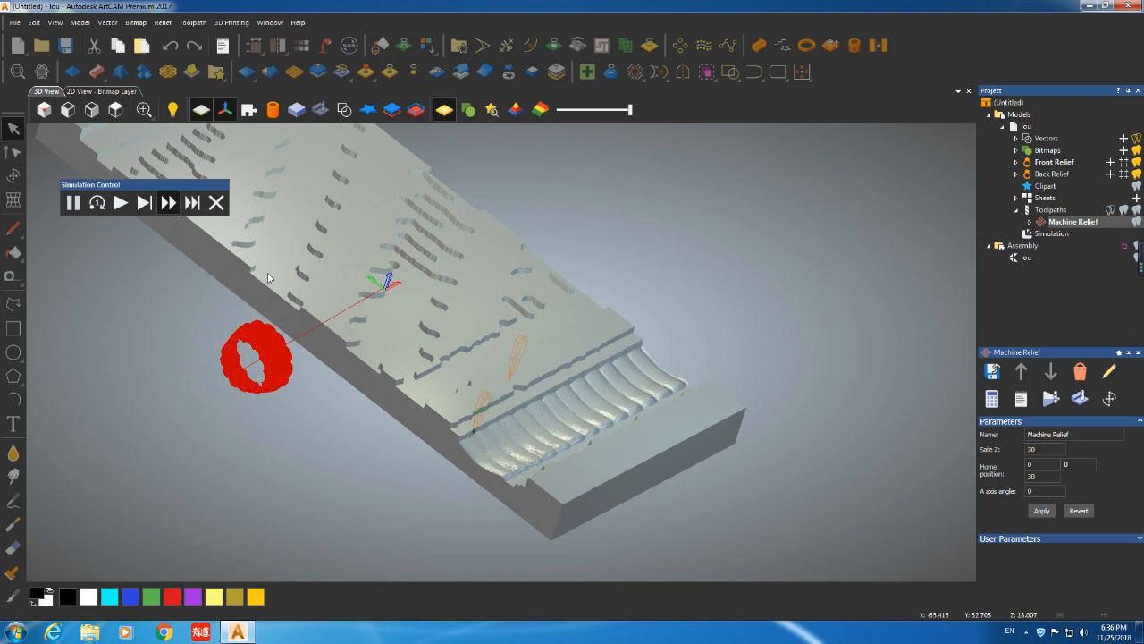
Follow the rest of the simulated cut and examine the carved relief from several angles, overall and close up
mouse_move(487, 342)
mouse_down()
mouse_move(560, 341)
mouse_move(353, 377)
mouse_move(505, 348)
mouse_move(447, 358)
mouse_move(391, 330)
mouse_move(411, 312)
mouse_move(389, 316)
mouse_move(379, 331)
mouse_move(435, 353)
mouse_move(562, 283)
mouse_move(519, 375)
mouse_move(512, 330)
mouse_move(487, 357)
mouse_up()
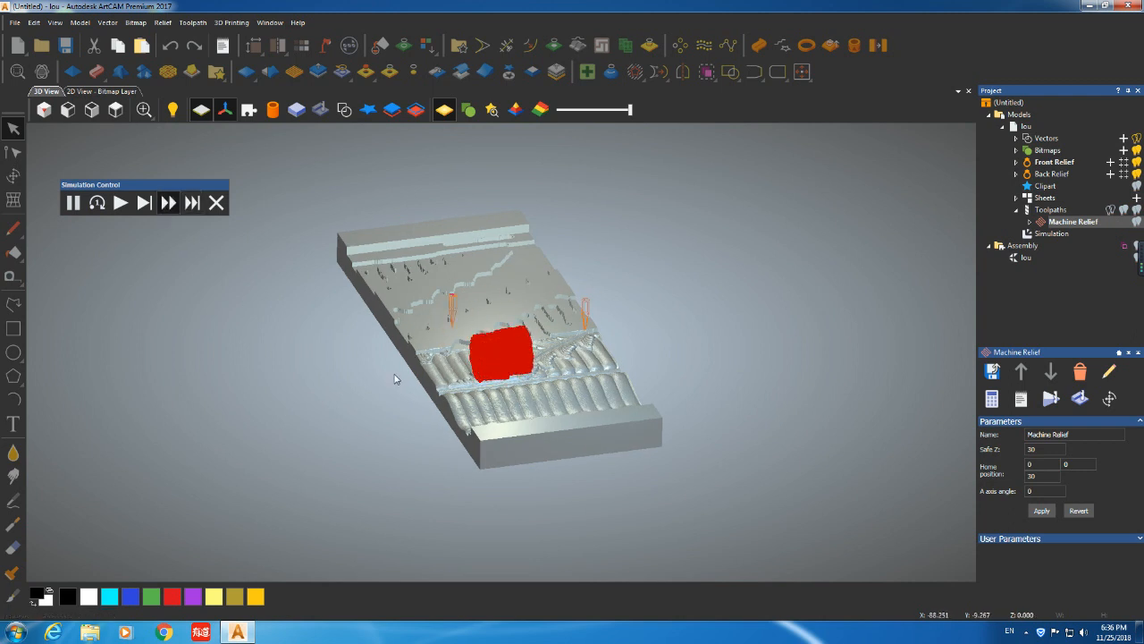
drag(492, 313, 549, 337)
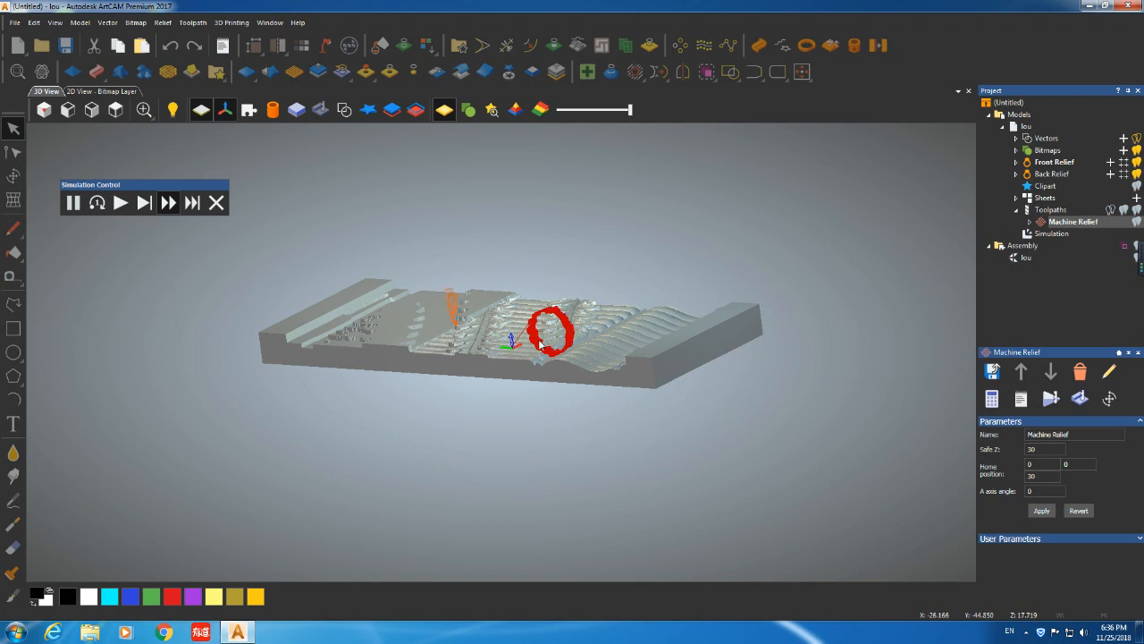
drag(380, 337, 550, 361)
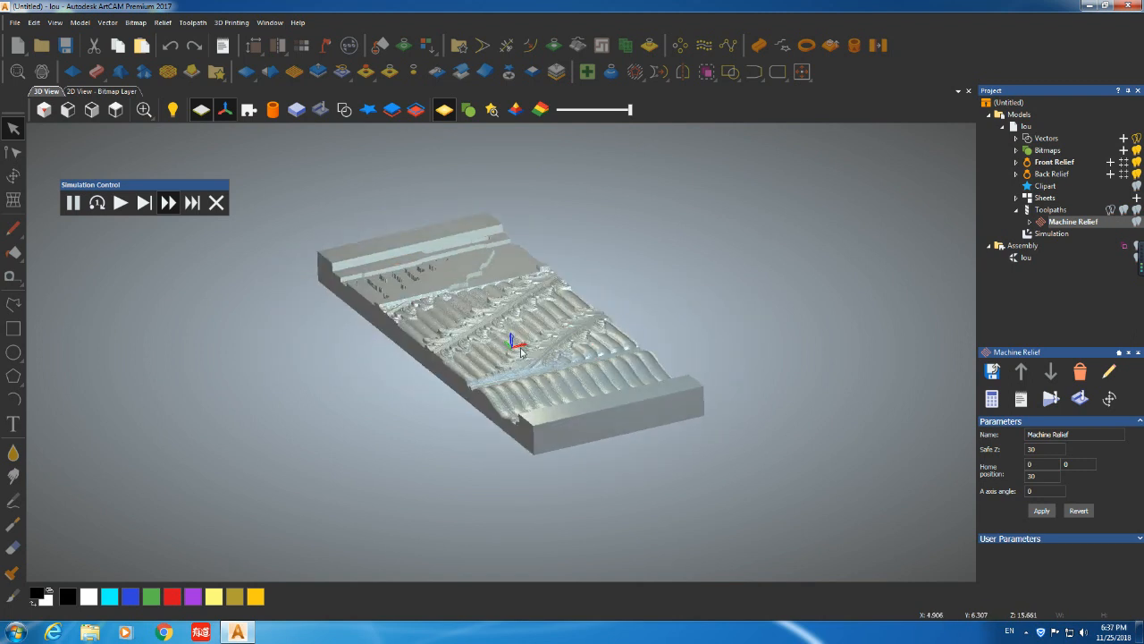
drag(518, 349, 669, 417)
scroll(668, 416, up, 3)
drag(754, 405, 427, 304)
scroll(608, 299, down, 2)
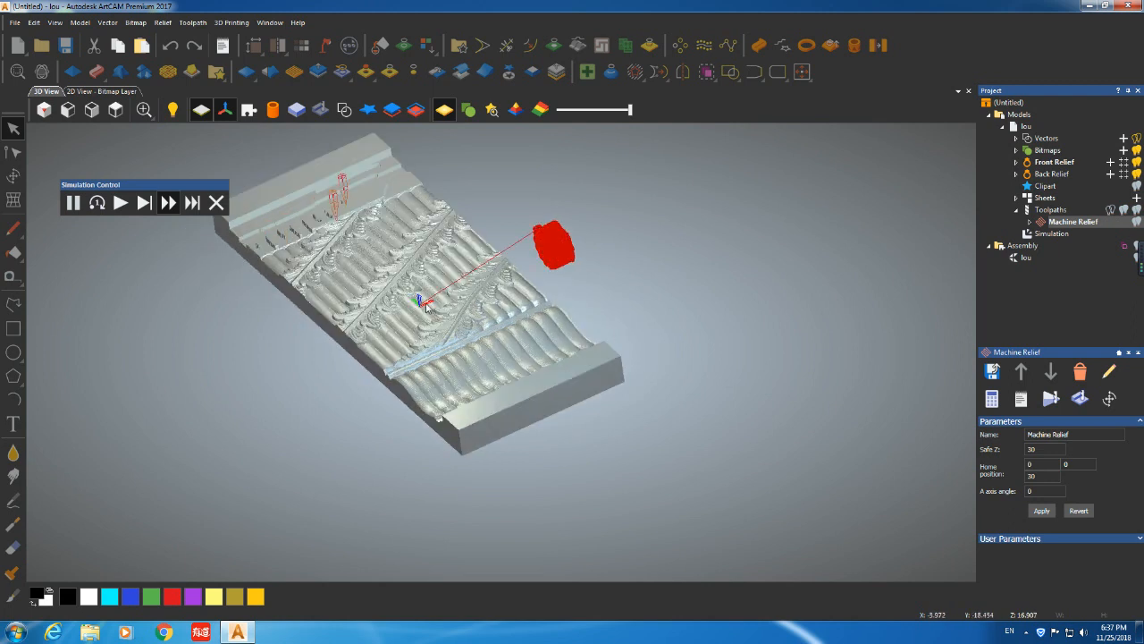
scroll(427, 306, up, 2)
scroll(427, 307, down, 3)
drag(427, 306, 314, 331)
scroll(431, 286, up, 5)
scroll(431, 286, down, 5)
Compare the simulated result with the relief in rotary and flat display, toggling the visibility of simulation and relief layers
click(273, 112)
drag(378, 258, 397, 299)
click(306, 116)
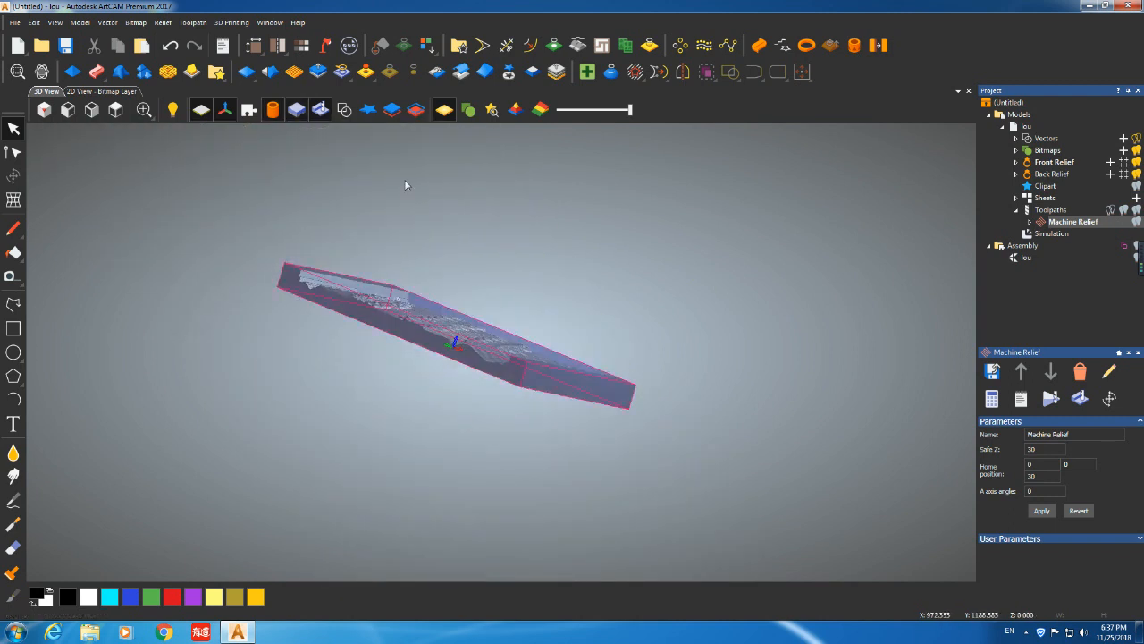
drag(406, 184, 407, 234)
click(323, 114)
click(323, 114)
click(369, 113)
click(387, 115)
drag(409, 179, 227, 234)
click(273, 111)
drag(384, 295, 525, 243)
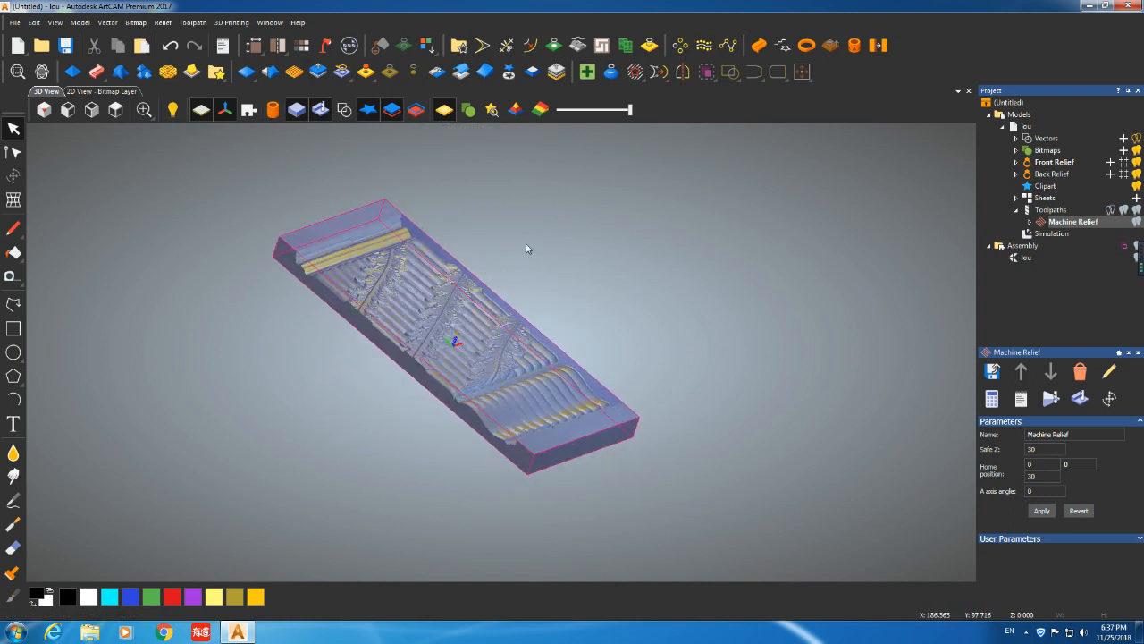
Delete the toolpath simulation from the project
click(1051, 234)
right_click(1050, 237)
click(1053, 348)
Compare the flat and rotary displays of the relief in the 3D view
drag(478, 315, 296, 198)
click(272, 111)
click(273, 111)
click(273, 111)
click(273, 111)
click(272, 111)
click(272, 111)
click(272, 111)
click(272, 110)
Open the Save Toolpaths settings and review the roughing and finishing toolpaths listed for saving
right_click(1063, 223)
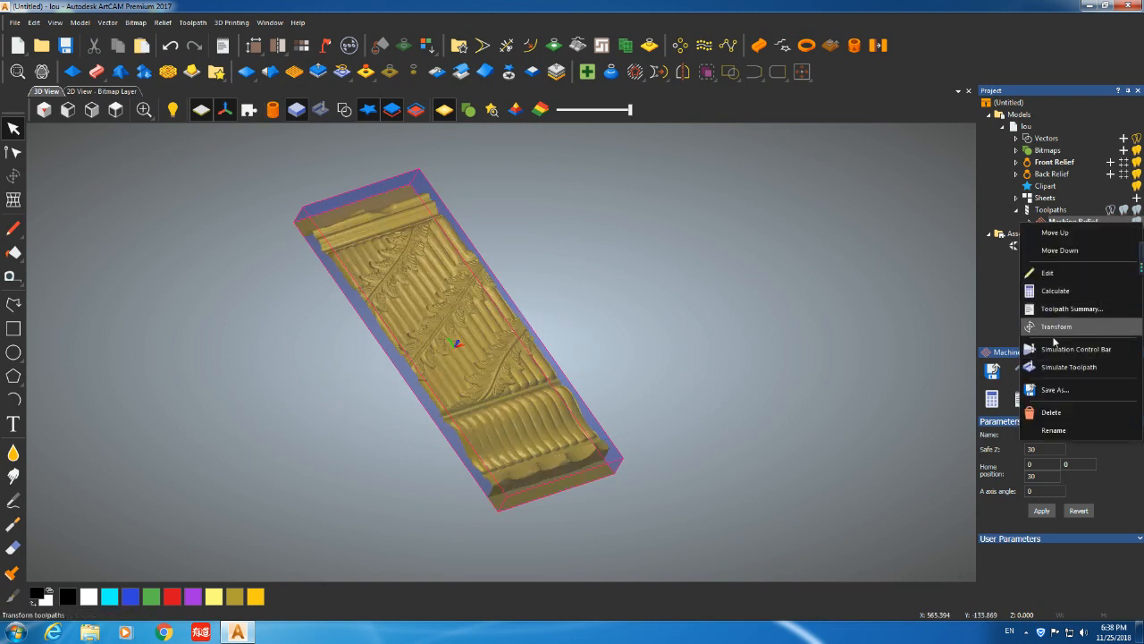
right_click(1044, 210)
click(1036, 276)
click(633, 206)
click(633, 215)
click(633, 205)
click(634, 216)
click(634, 205)
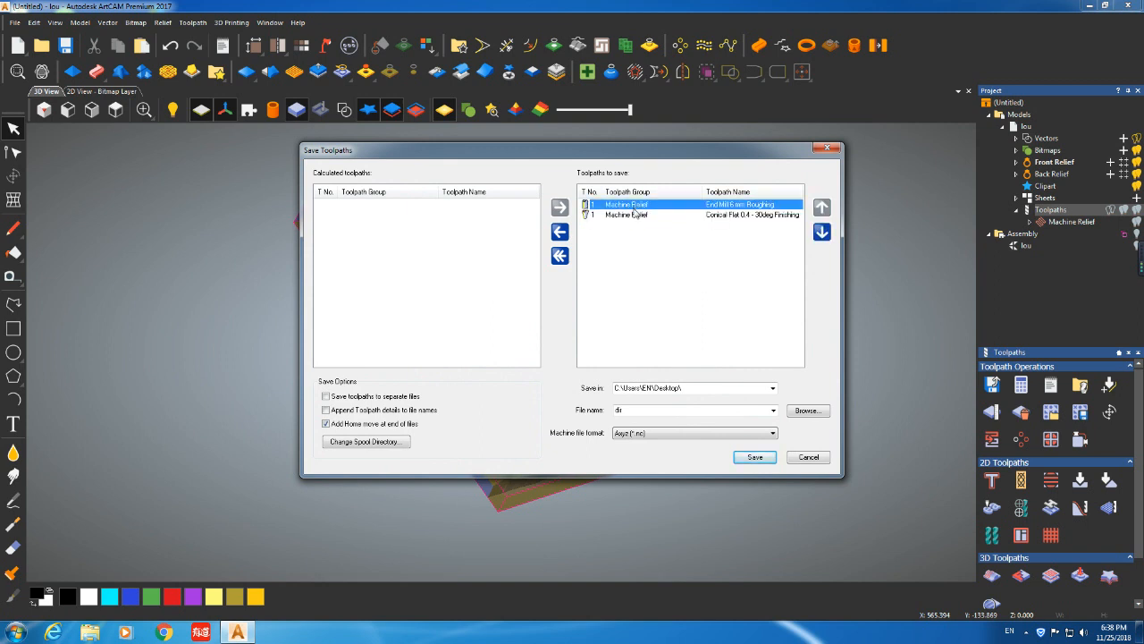
Name the output file 6mm, turn off the home move at end of files, and try to save both toolpaths together
click(653, 411)
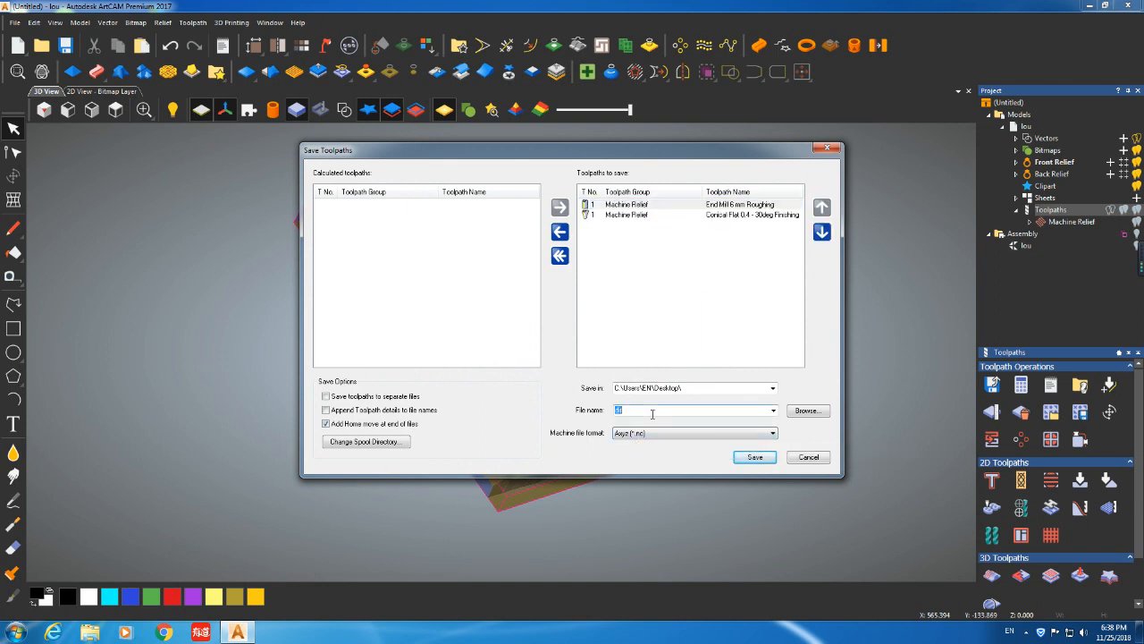
click(338, 425)
click(652, 412)
click(747, 457)
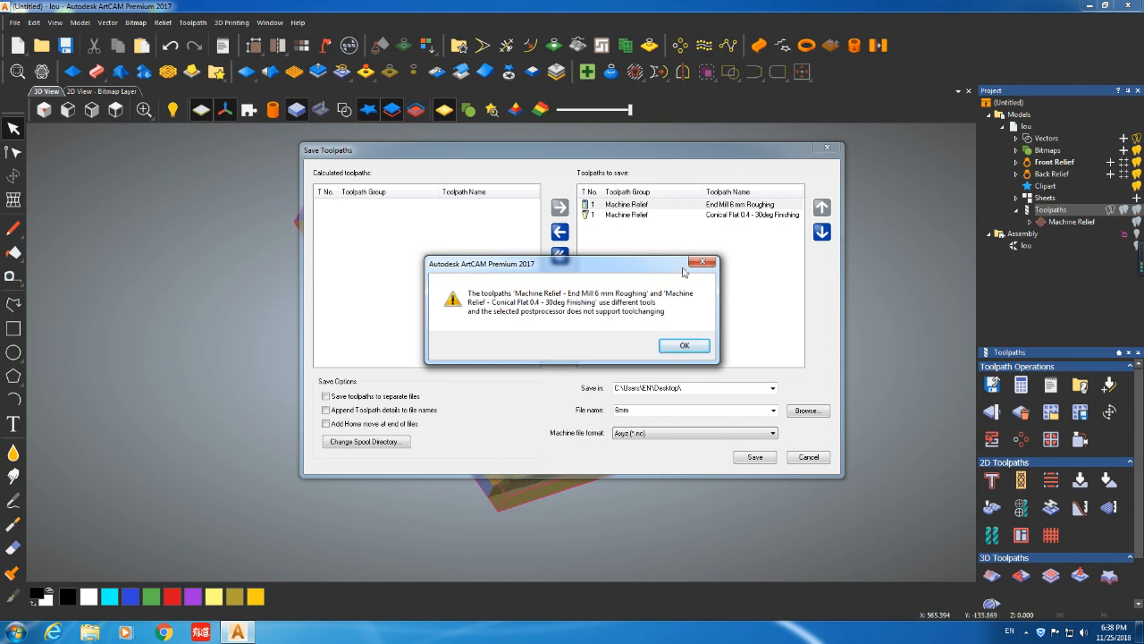
Take the Conical Flat finishing toolpath out of the save list and save the End Mill 6 mm roughing toolpath as 6mm in Axyz (*.nc) format
click(702, 262)
click(651, 206)
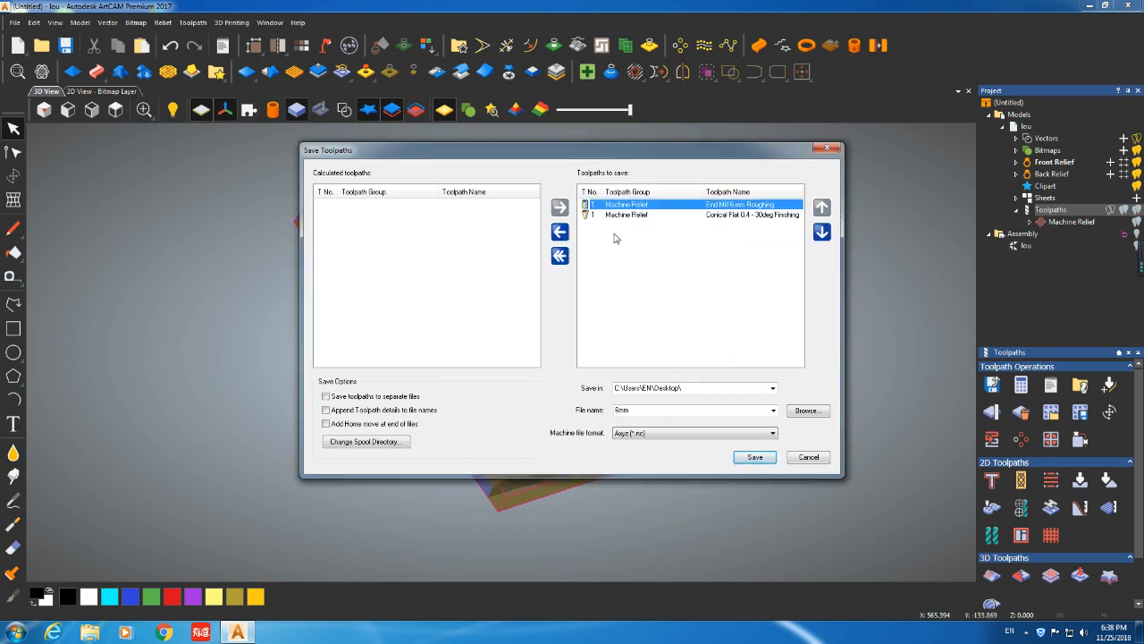
click(616, 216)
click(561, 233)
click(630, 206)
click(760, 461)
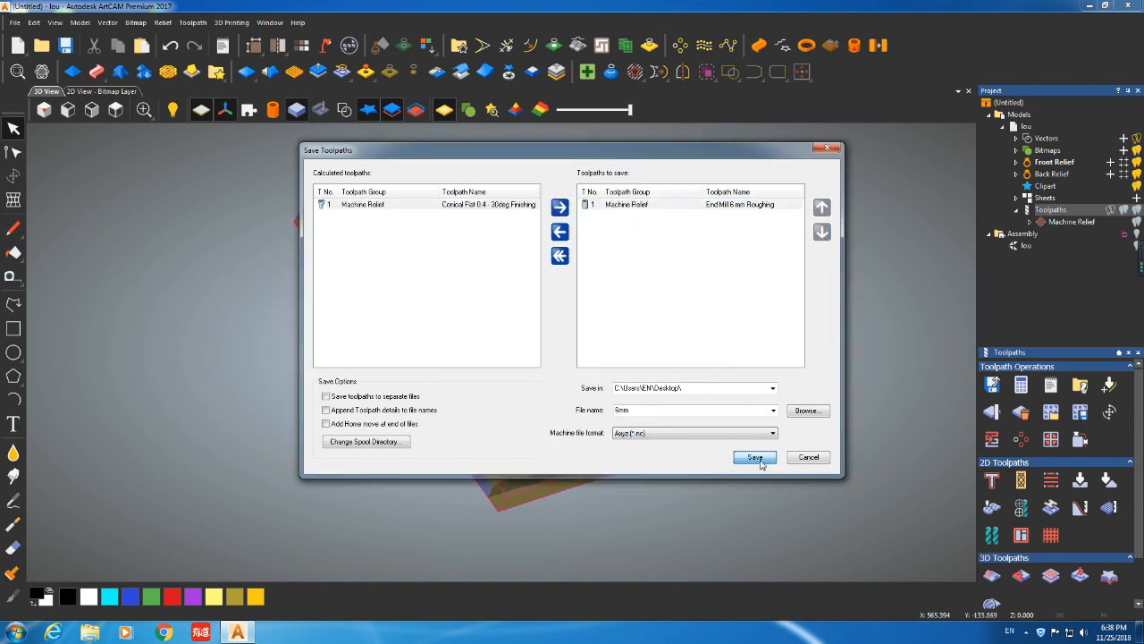
Swap the roughing toolpath for the Conical Flat 0.4 finishing toolpath in the save list and save it as 0.4mm
click(615, 208)
click(561, 232)
click(559, 207)
double_click(661, 412)
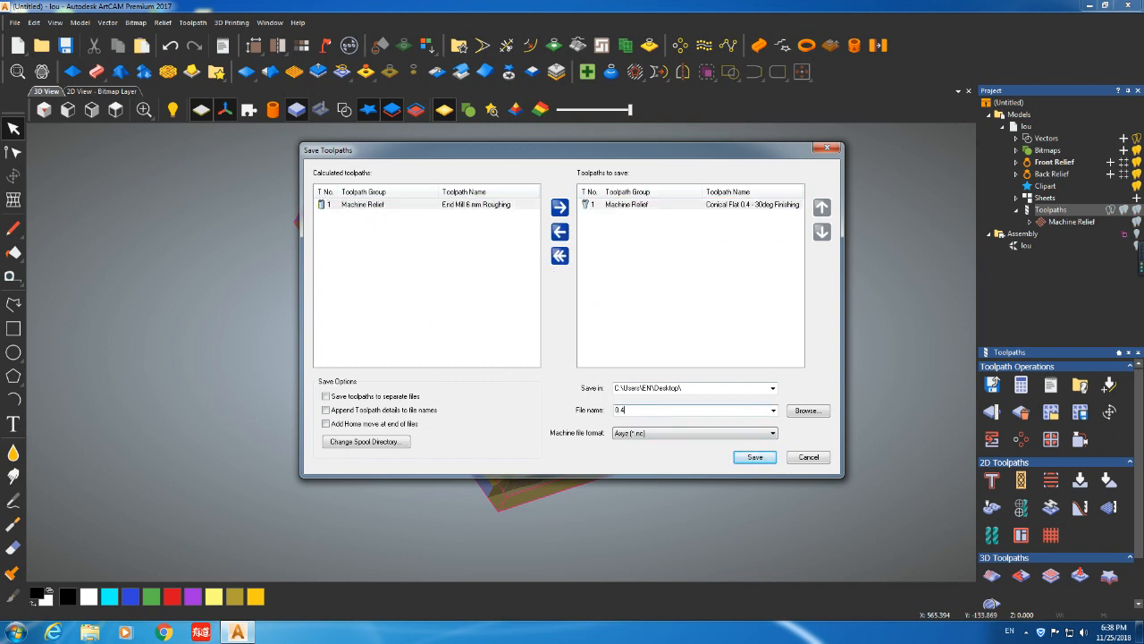
click(752, 457)
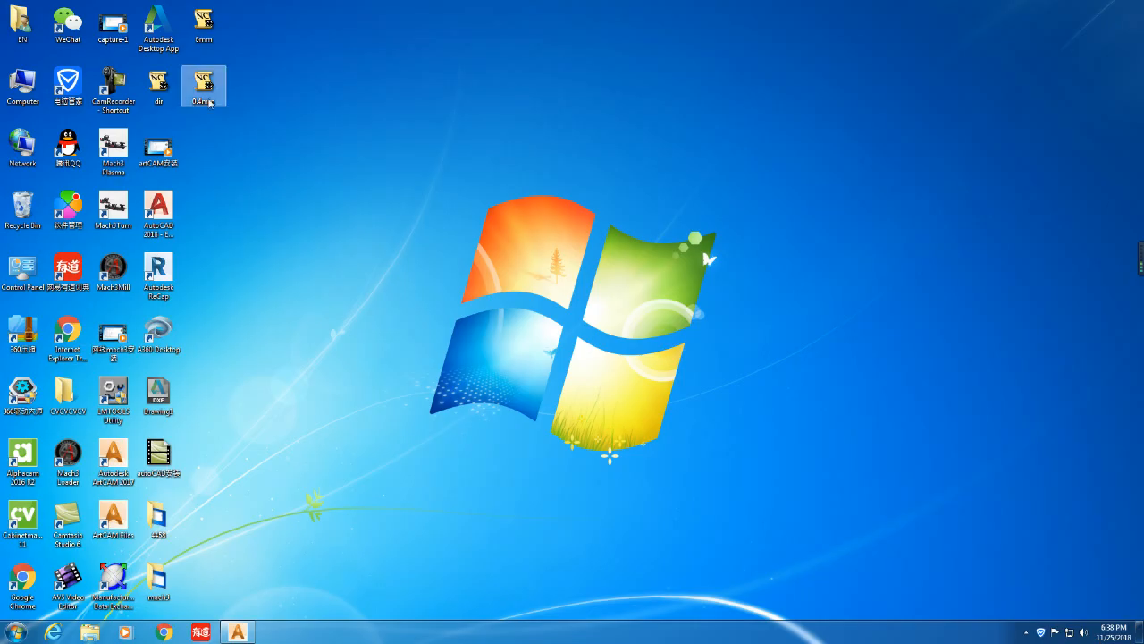
Open the desktop file 6mm.nc with Notepad, making it the default program for this kind of file
click(204, 25)
right_click(204, 26)
mouse_move(251, 120)
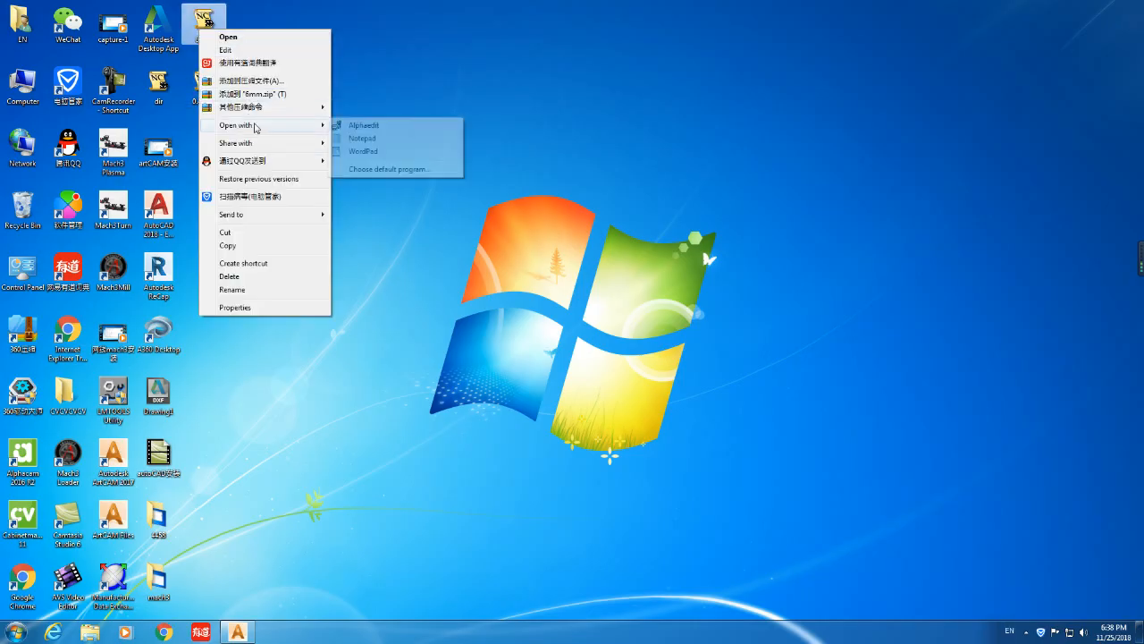
click(384, 168)
click(575, 257)
click(660, 438)
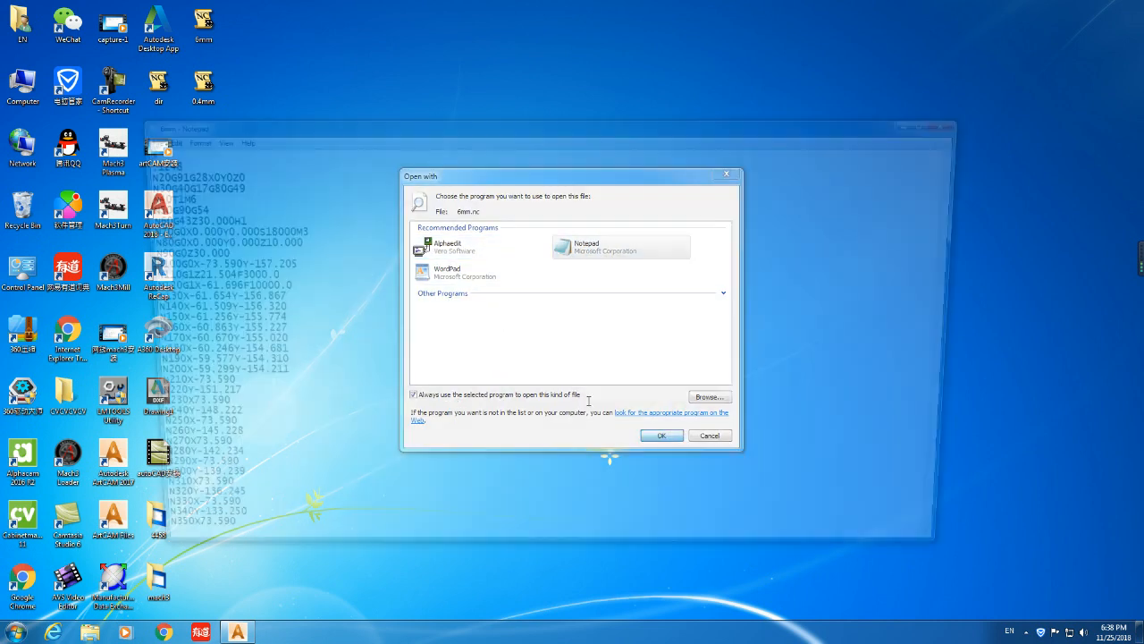
drag(372, 132, 496, 53)
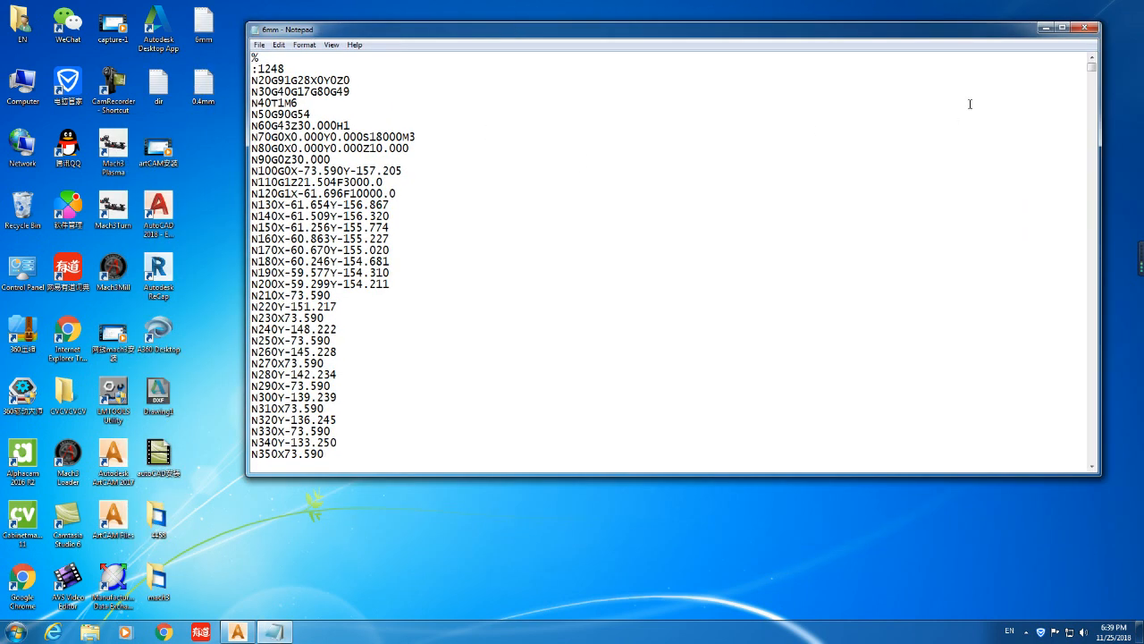
Reopen the 6mm file and delete all header lines before N40T1M6
click(1084, 28)
double_click(204, 25)
drag(252, 102, 251, 56)
key(Delete)
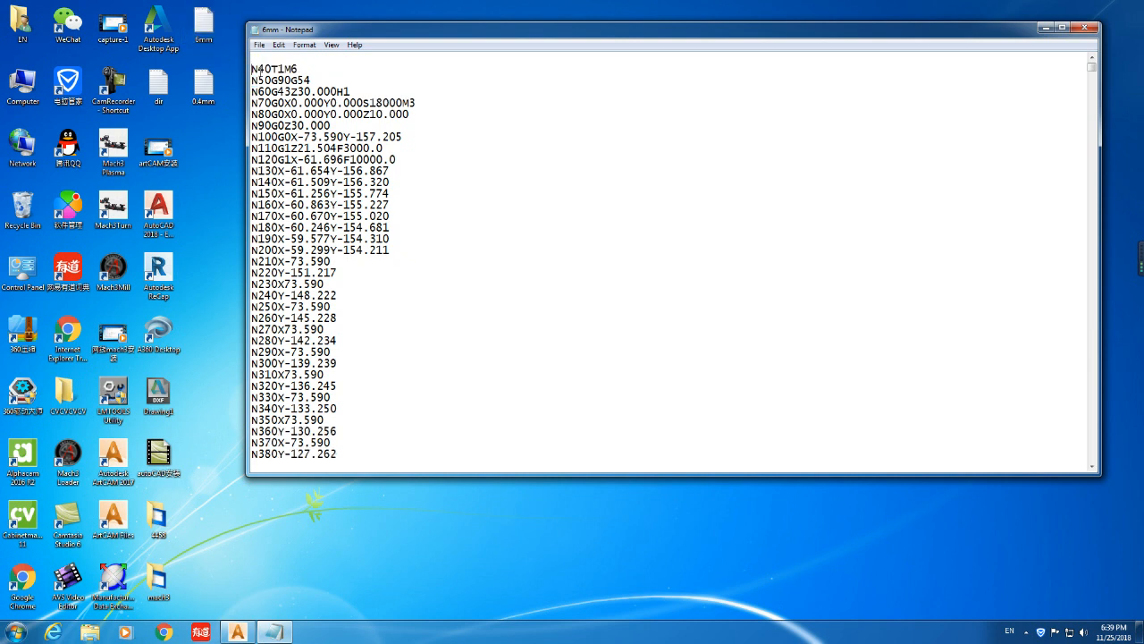
key(BackSpace)
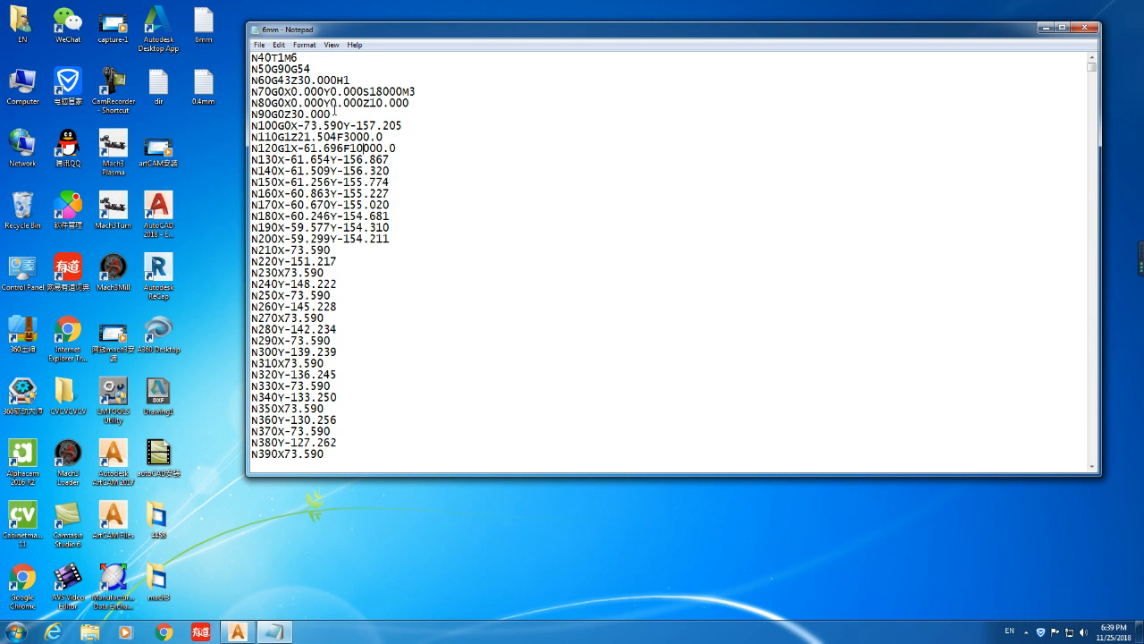
Remove Z10.000 from line N80 and delete the lines between N35210G0Z30.000 and N35250M30 at the program's end
drag(363, 103, 465, 105)
key(BackSpace)
drag(1092, 68, 1090, 465)
drag(339, 433, 211, 409)
key(Delete)
key(BackSpace)
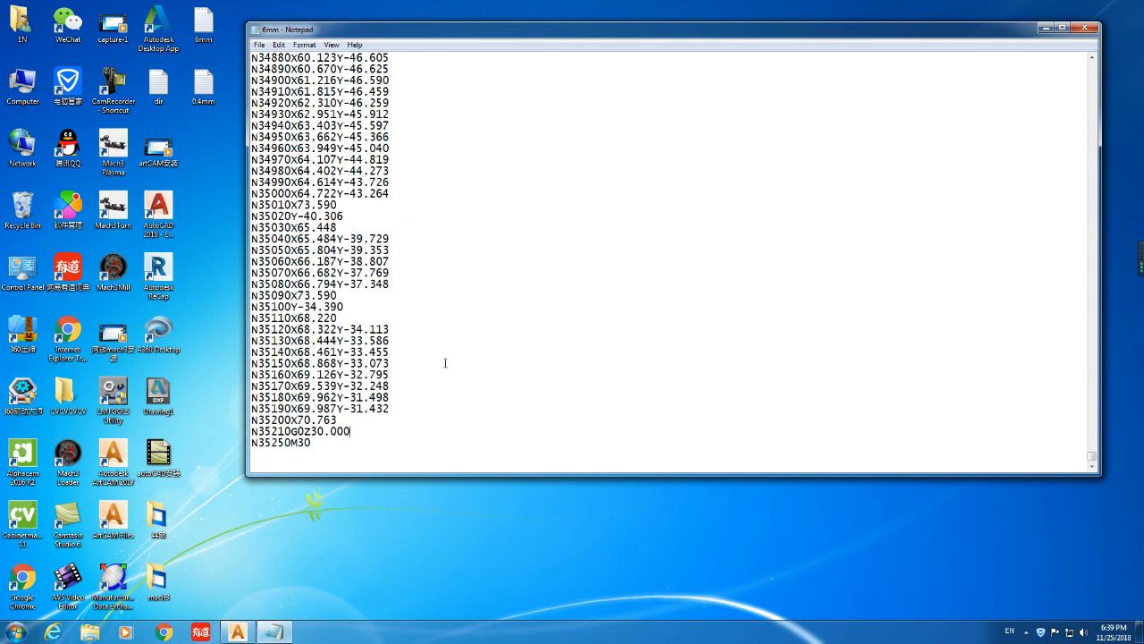
Close the 6mm file with its changes saved and open the desktop file 0.4mm
click(1084, 28)
click(544, 324)
double_click(204, 85)
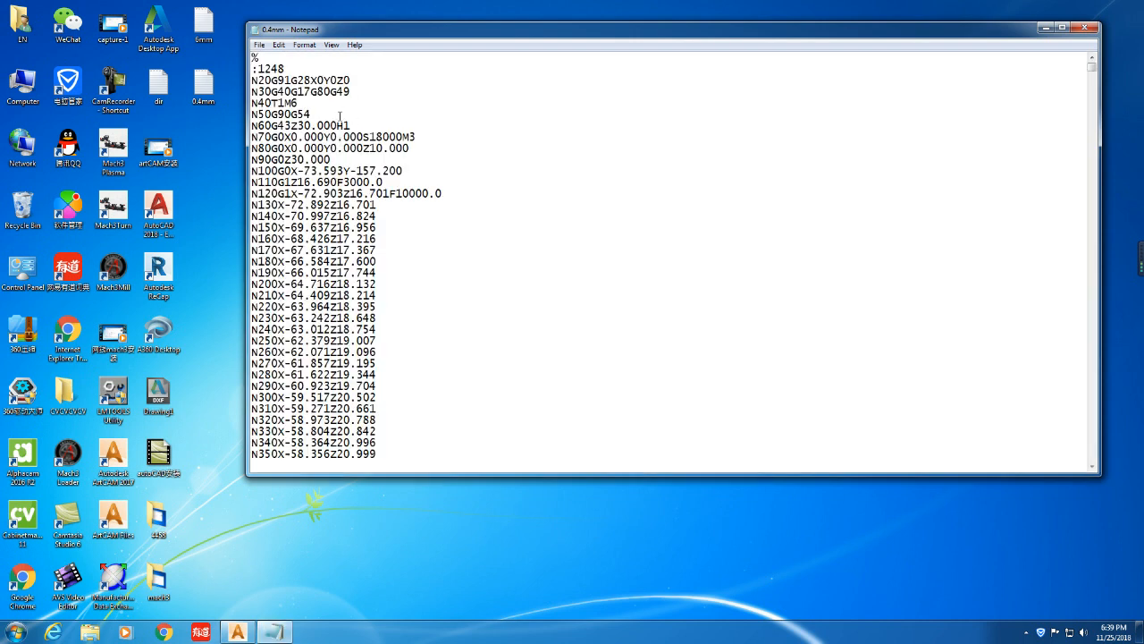
Delete all header lines before N40T1M6 in the 0.4mm file
key(shift+Down)
key(shift+Down)
key(shift+Down)
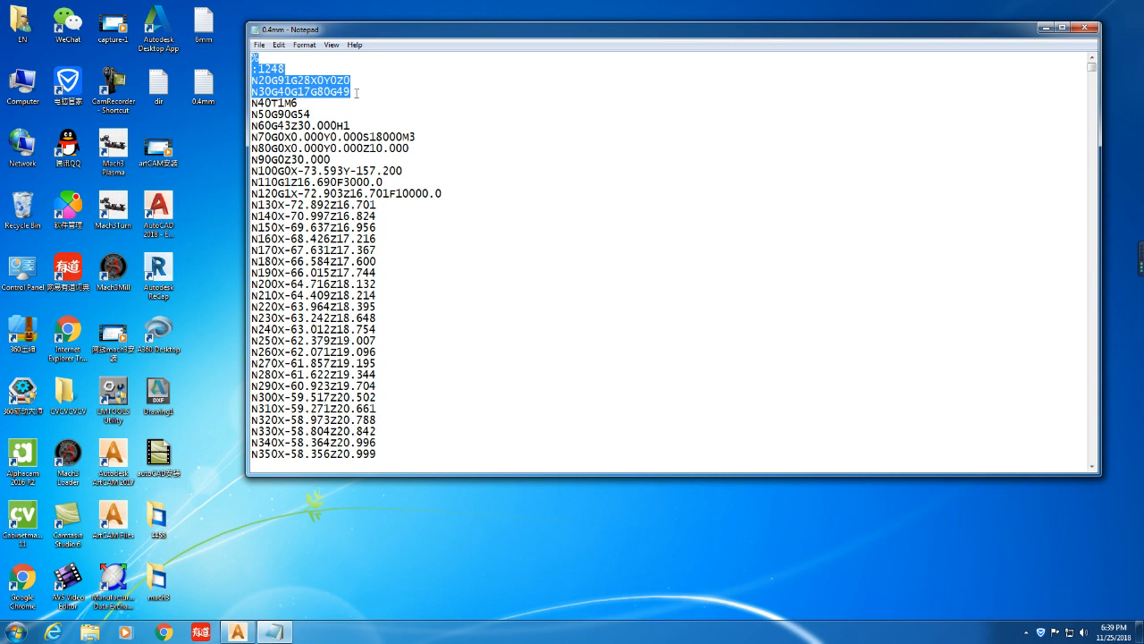
key(Delete)
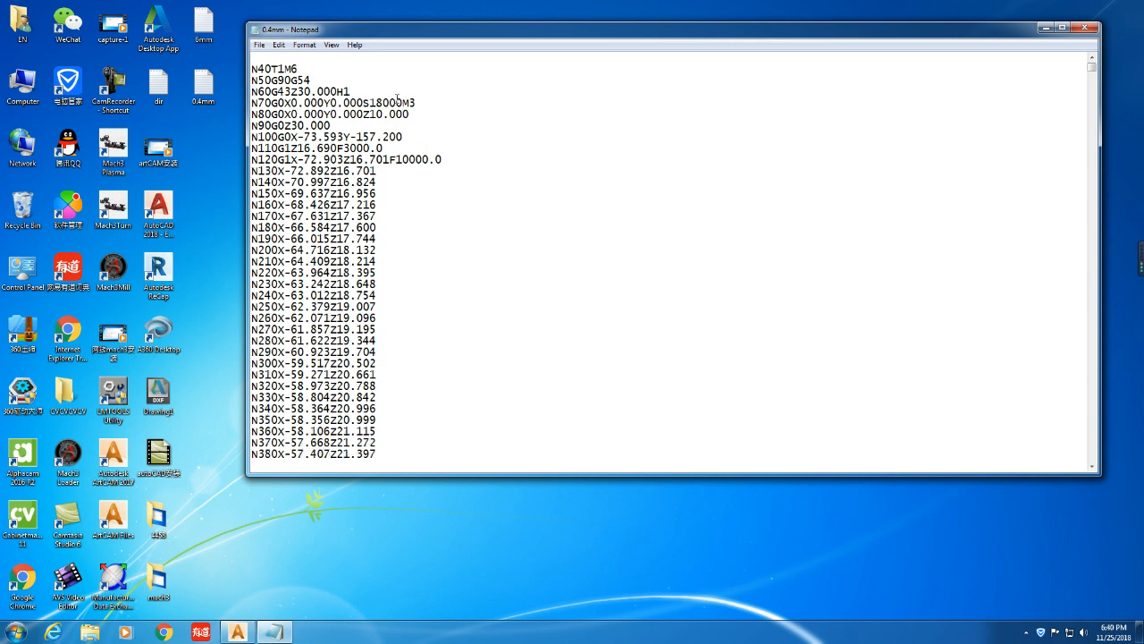
key(Delete)
Change the Z value in line N80 to 30.0
drag(414, 105, 367, 108)
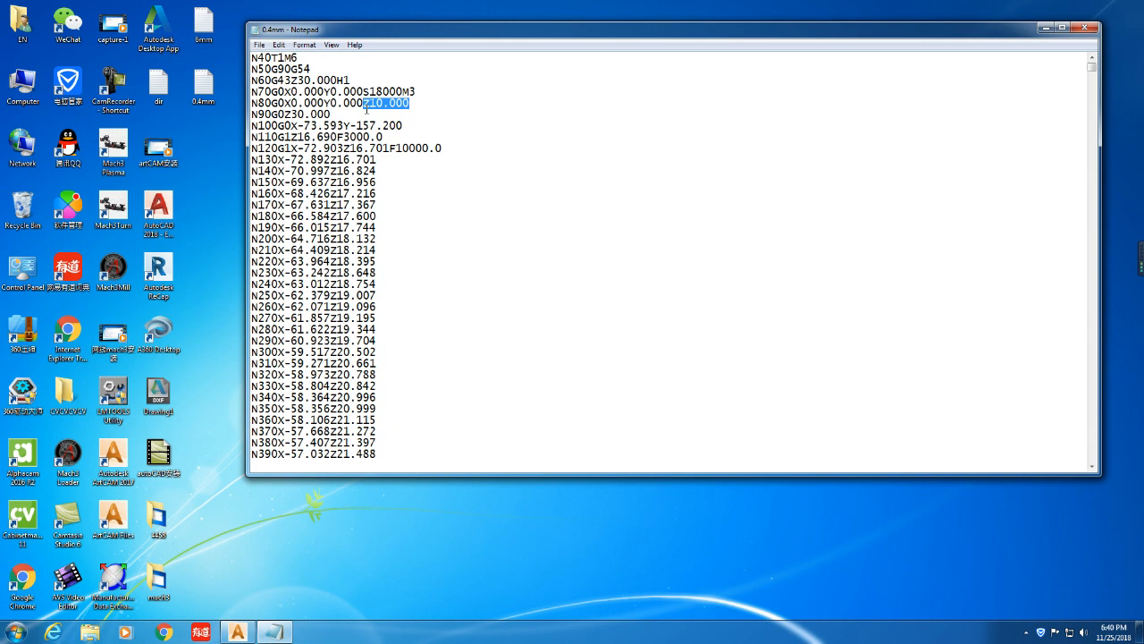
drag(412, 105, 372, 108)
text(30.0)
Delete the lines between N998730G0Z30.000 and N998770M30 at the program's end and close the 0.4mm file with its changes saved
drag(1091, 68, 1077, 461)
drag(347, 432, 198, 411)
key(BackSpace)
key(BackSpace)
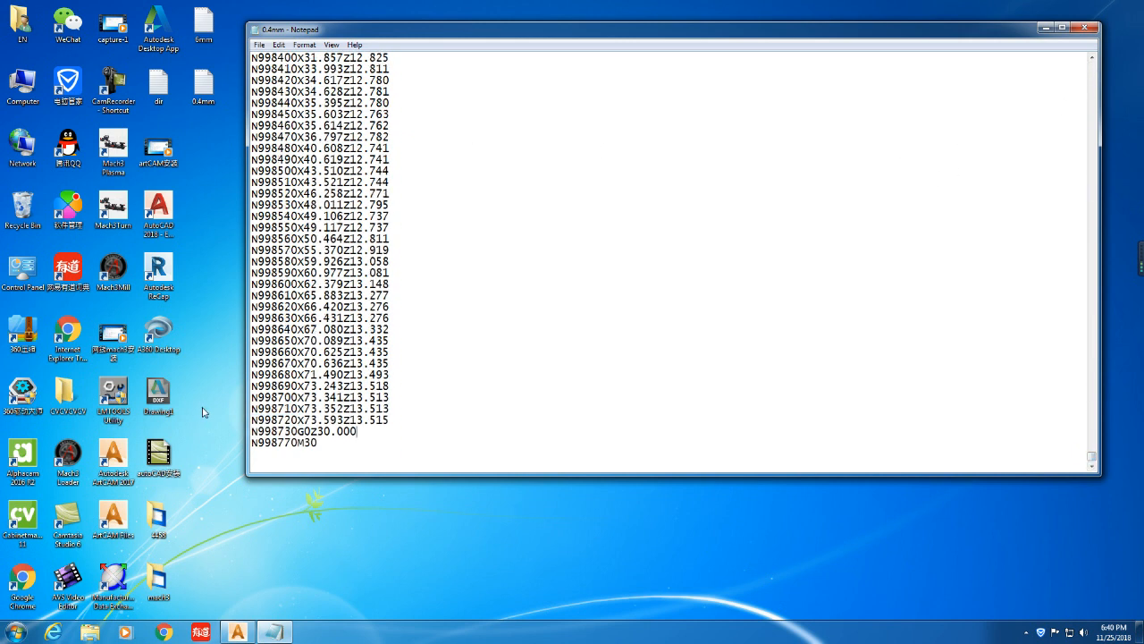
click(1083, 28)
click(544, 320)
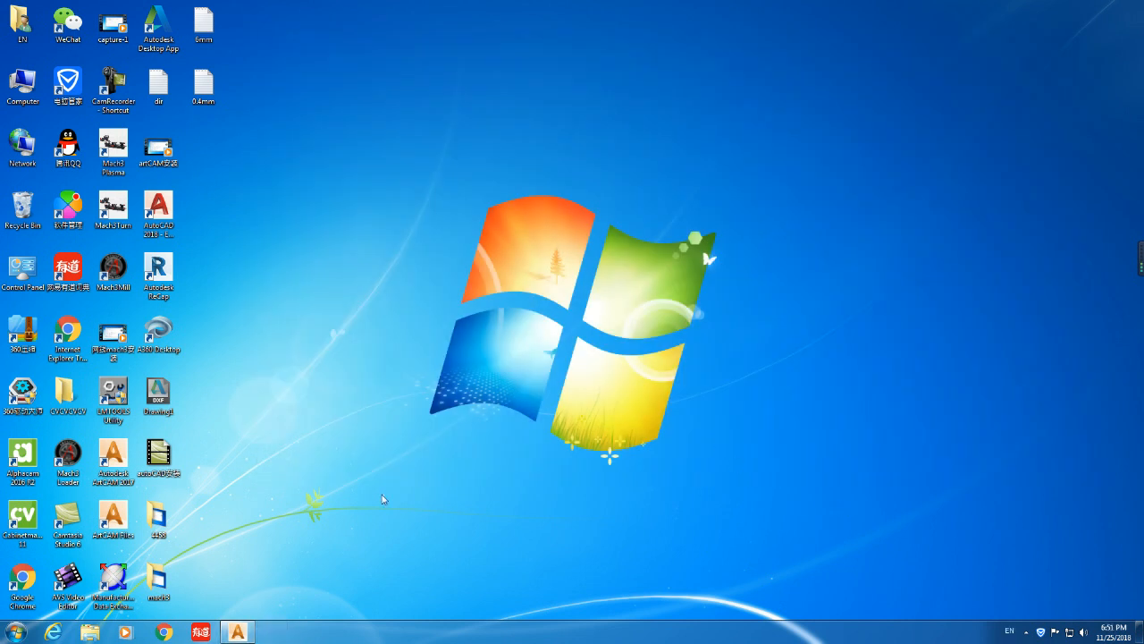
Switch to ArtCAM, open the Calculator and select the horizontal line across the middle of the relief to read its width
click(237, 632)
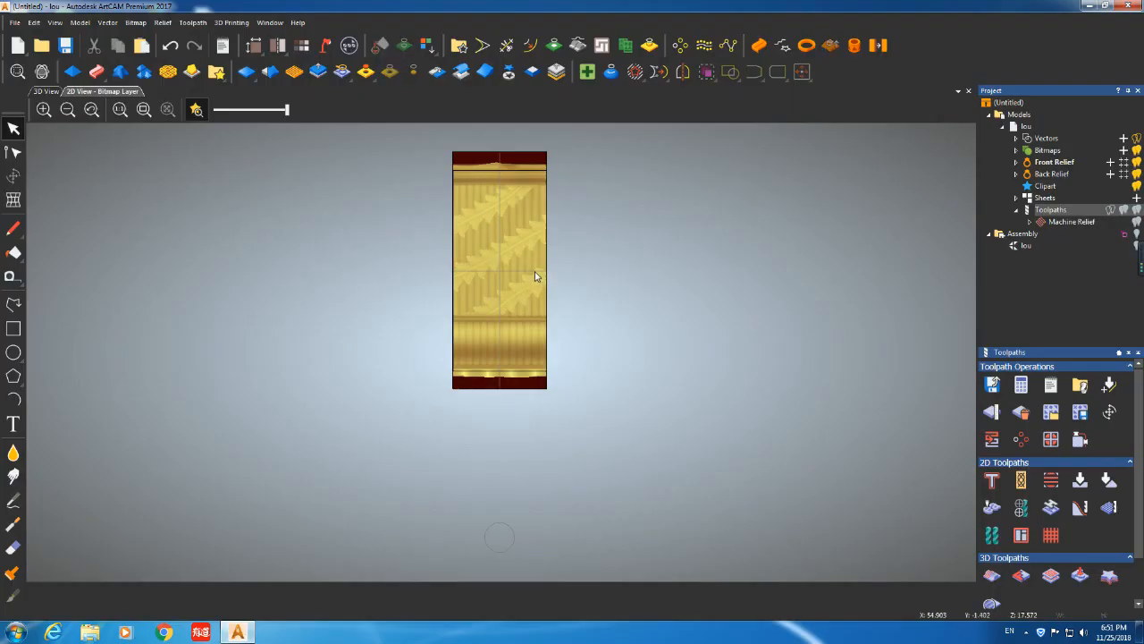
click(534, 271)
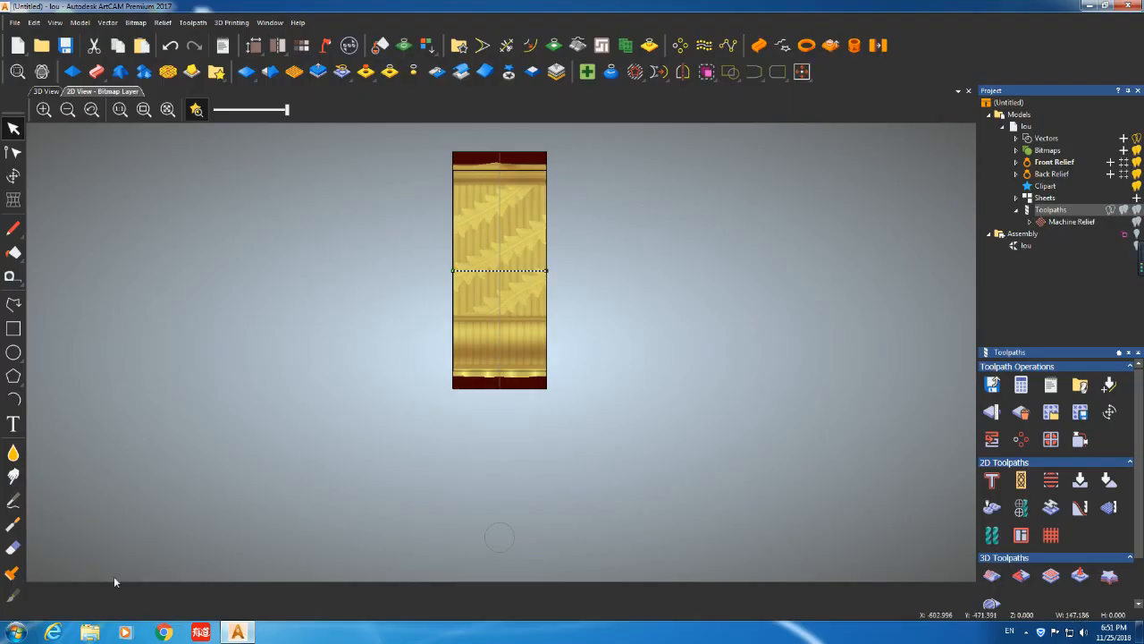
click(16, 632)
click(16, 632)
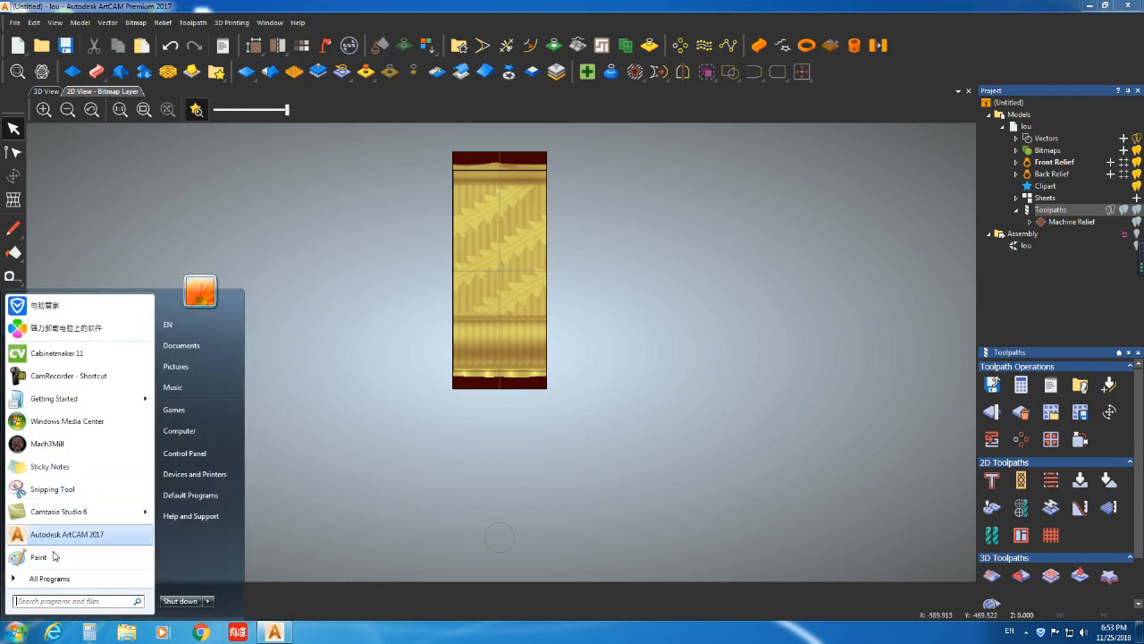
click(16, 632)
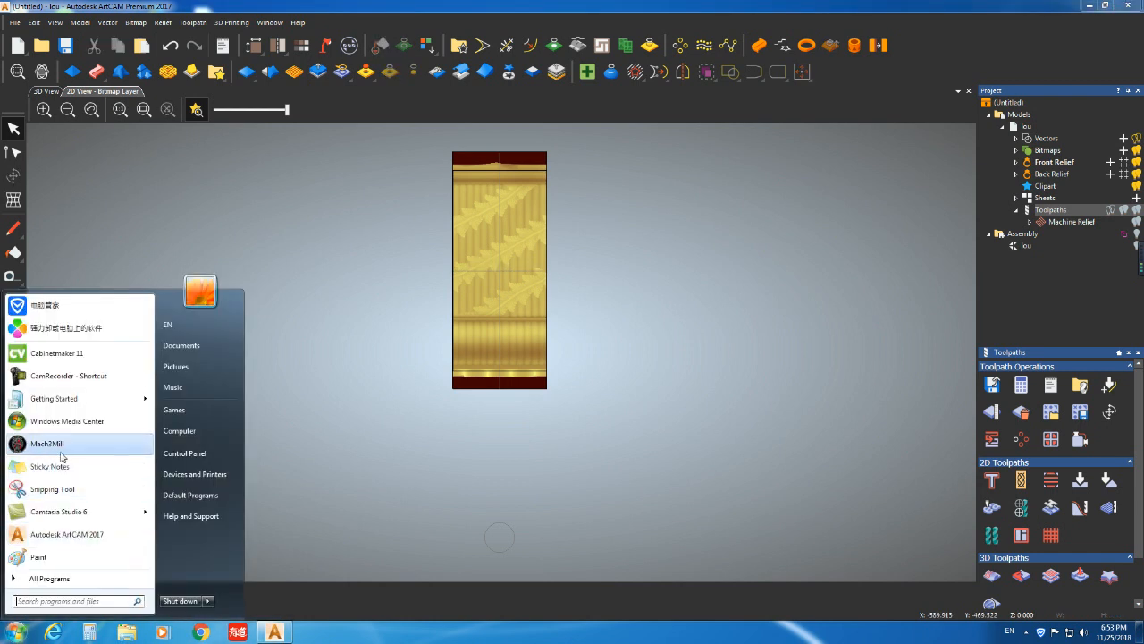
click(89, 633)
drag(94, 68, 285, 299)
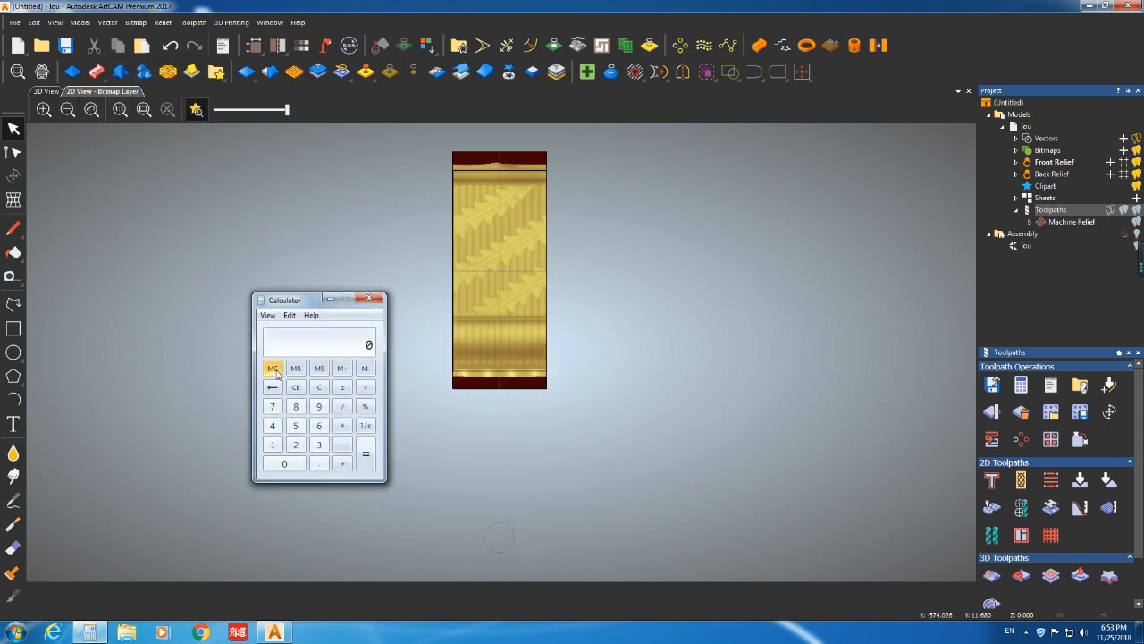
click(525, 272)
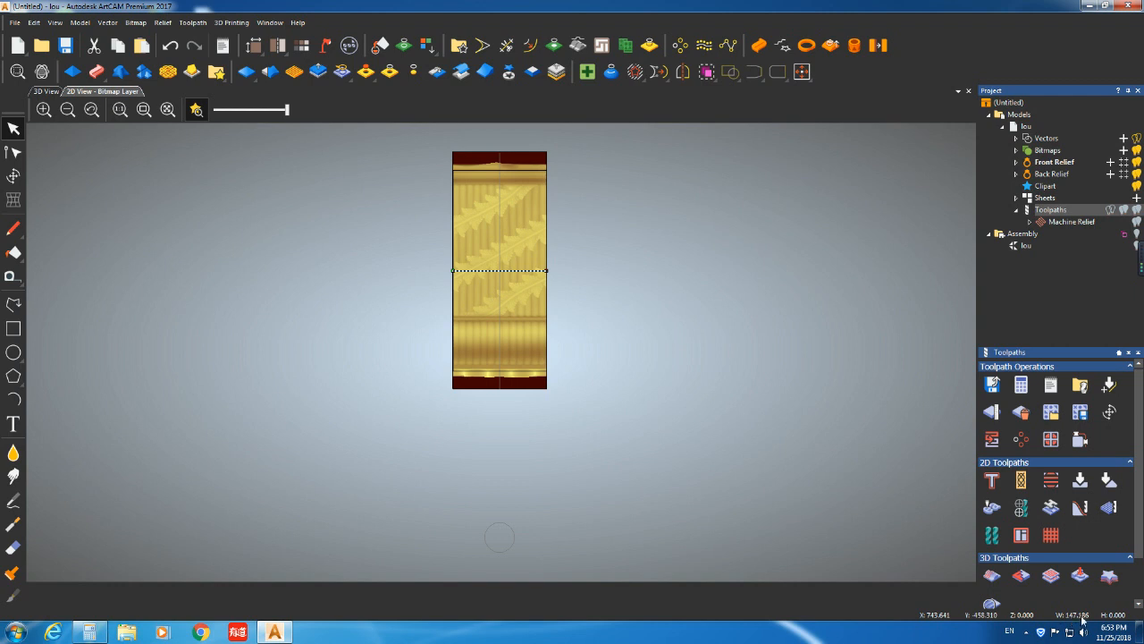
Divide the line's width of 147.186 by 1600 in the Calculator
click(89, 632)
click(274, 447)
click(274, 428)
click(273, 408)
click(318, 462)
click(273, 444)
click(296, 406)
click(320, 426)
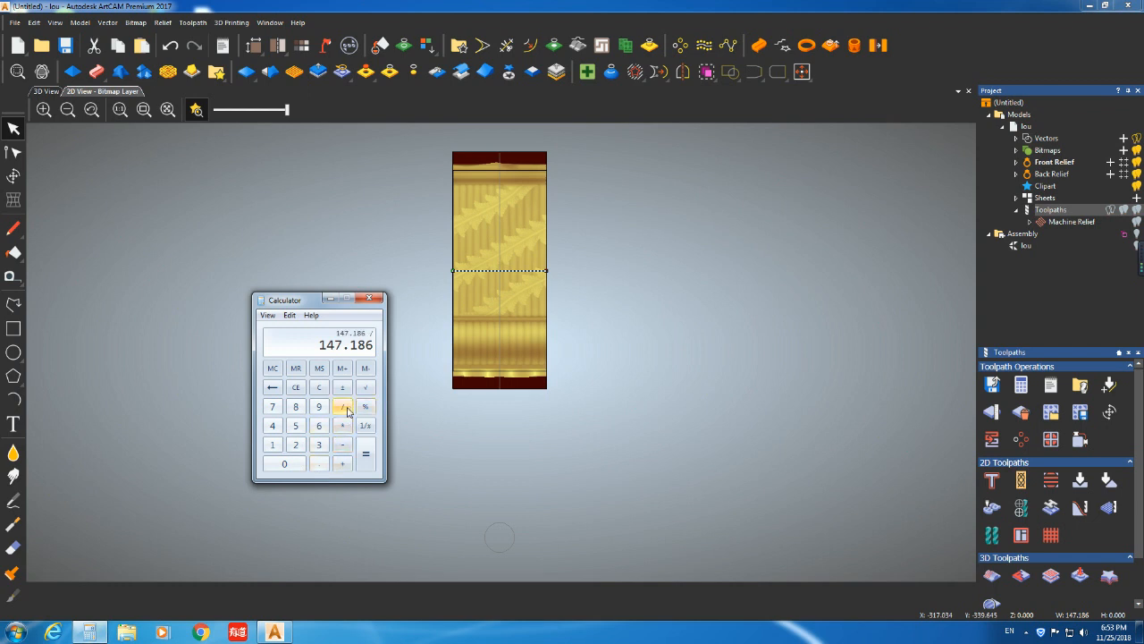
click(272, 444)
click(318, 426)
click(284, 463)
click(284, 463)
click(366, 456)
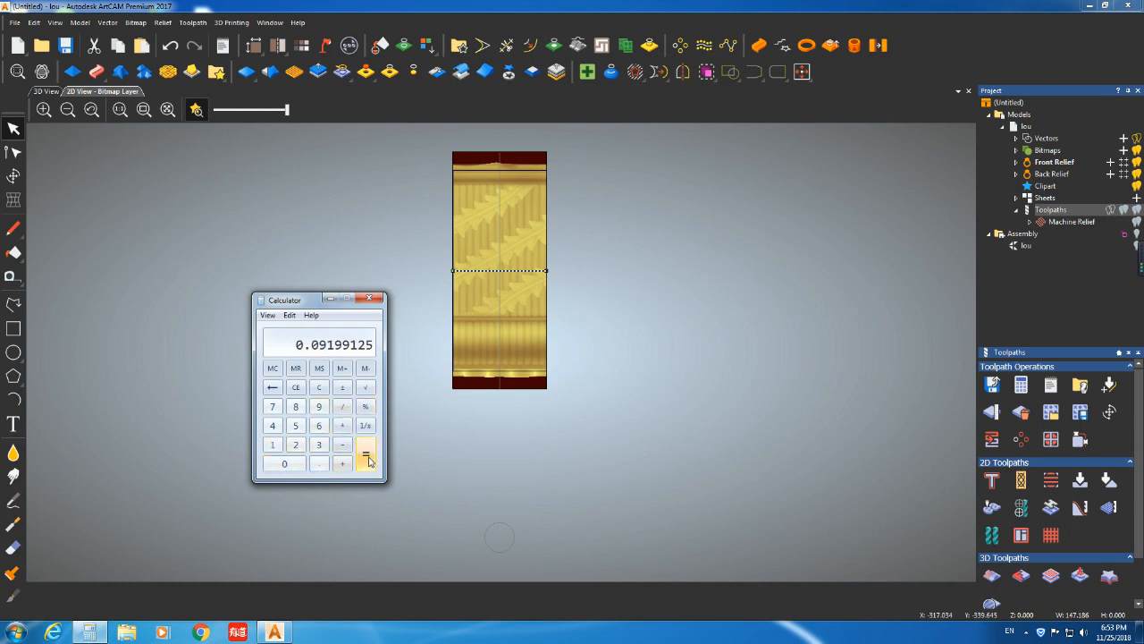
click(343, 405)
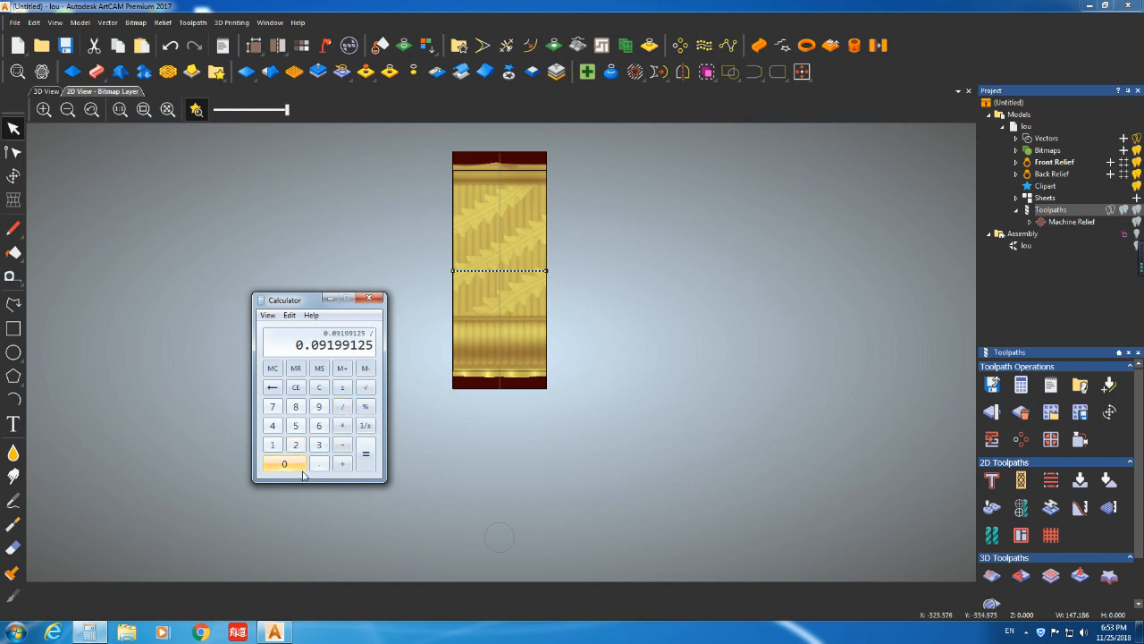
Open the gongxiang\3D folder on drive F in the file explorer and show its files as large icons
key(super+e)
double_click(395, 141)
click(391, 119)
click(391, 144)
click(391, 158)
click(394, 169)
click(396, 194)
double_click(396, 118)
double_click(396, 93)
right_click(444, 232)
click(459, 244)
right_click(420, 237)
mouse_move(451, 266)
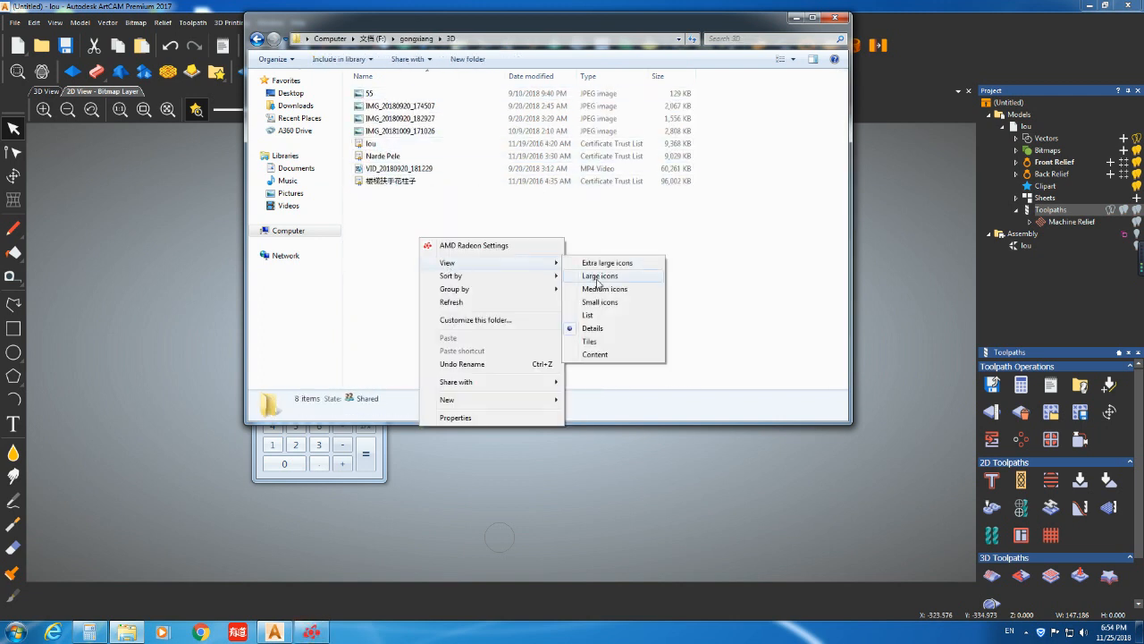
click(597, 279)
Check the gearbox ratio in the photo IMG_20180920_174507 and divide the Calculator result by 20
double_click(454, 109)
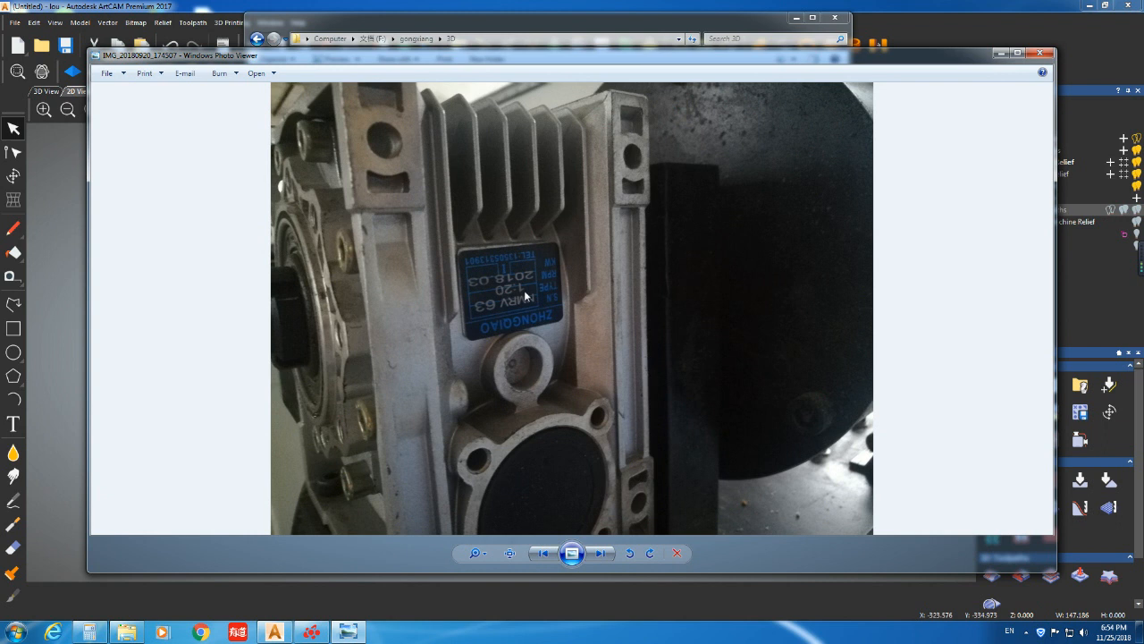
click(1039, 53)
click(783, 50)
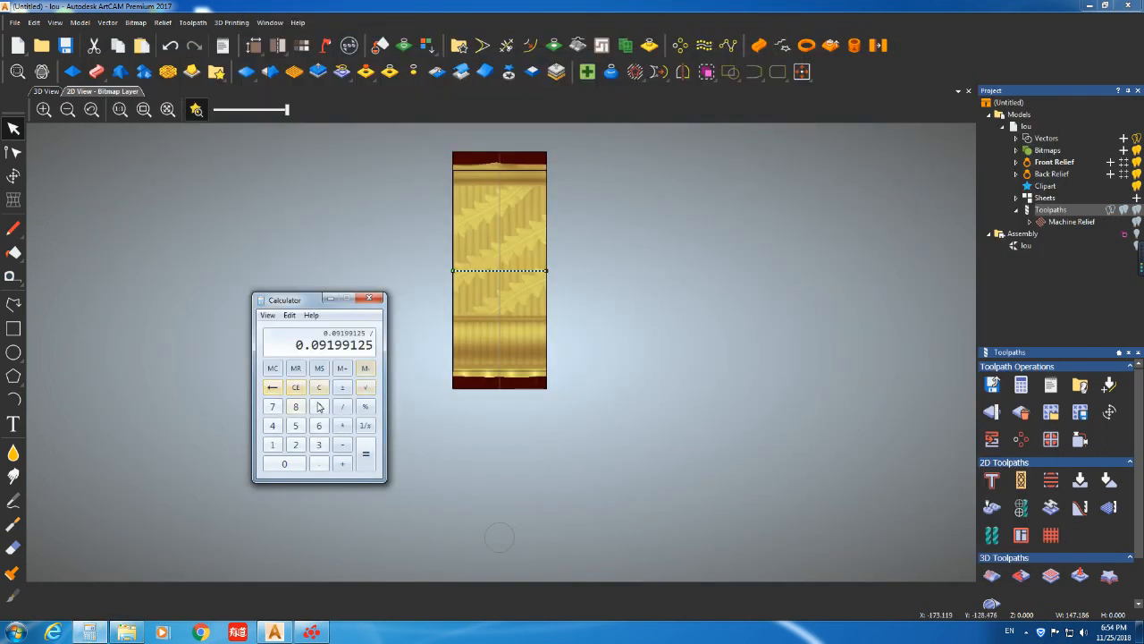
click(296, 444)
click(284, 463)
click(366, 453)
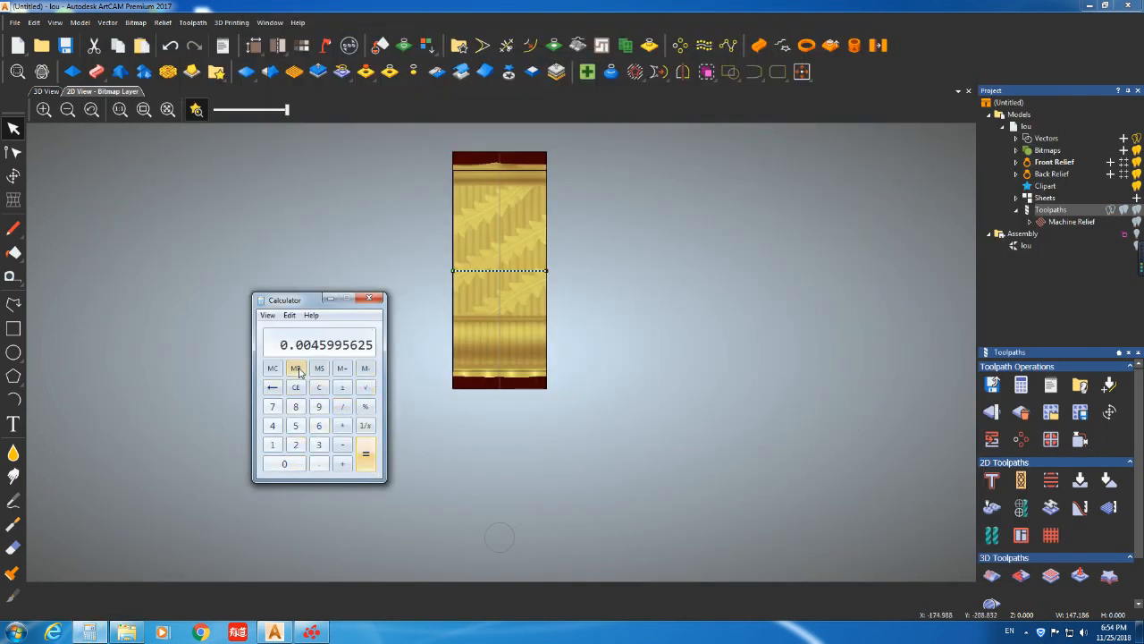
Clear the Calculator and divide 1 by 0.004599
right_click(317, 351)
click(336, 357)
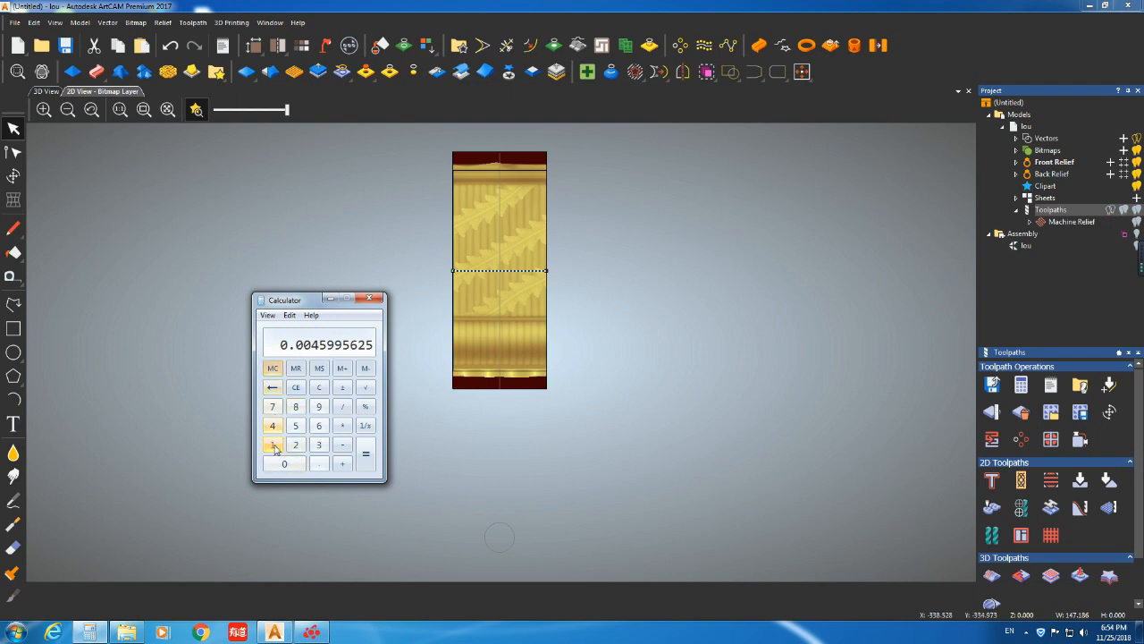
click(318, 388)
click(276, 447)
click(342, 407)
click(290, 465)
click(317, 465)
click(296, 466)
click(296, 466)
click(274, 426)
click(296, 426)
double_click(319, 407)
click(366, 456)
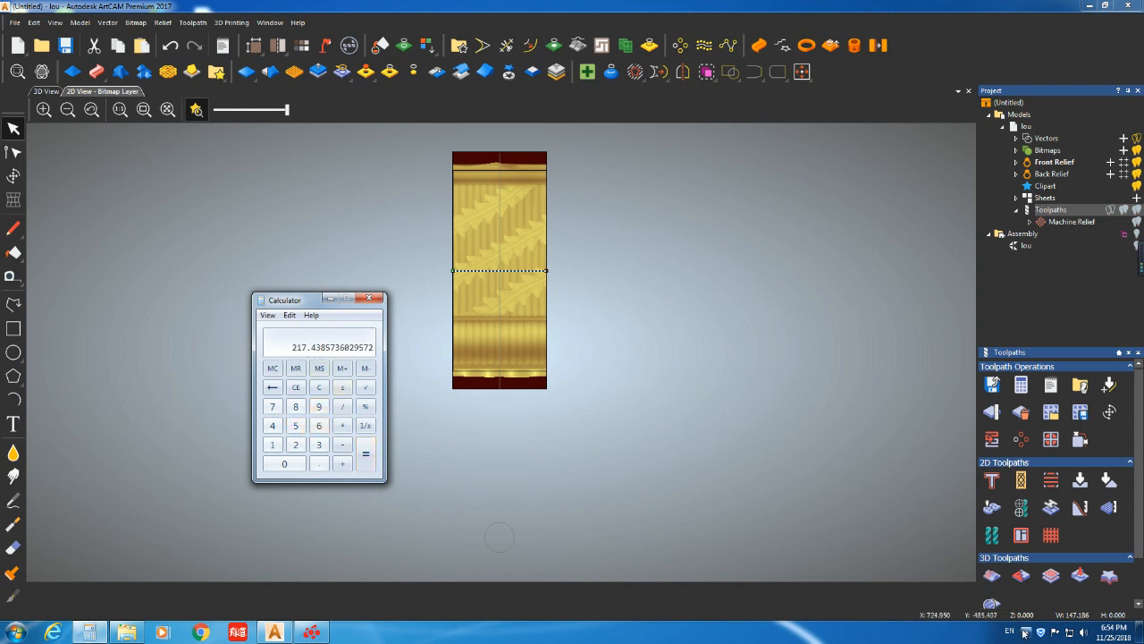
Open the photo IMG_20181009_171026 from the 3D folder and place it beside the Calculator to examine the controller's pulse settings
click(300, 631)
click(861, 178)
click(128, 632)
drag(572, 28, 770, 132)
click(783, 235)
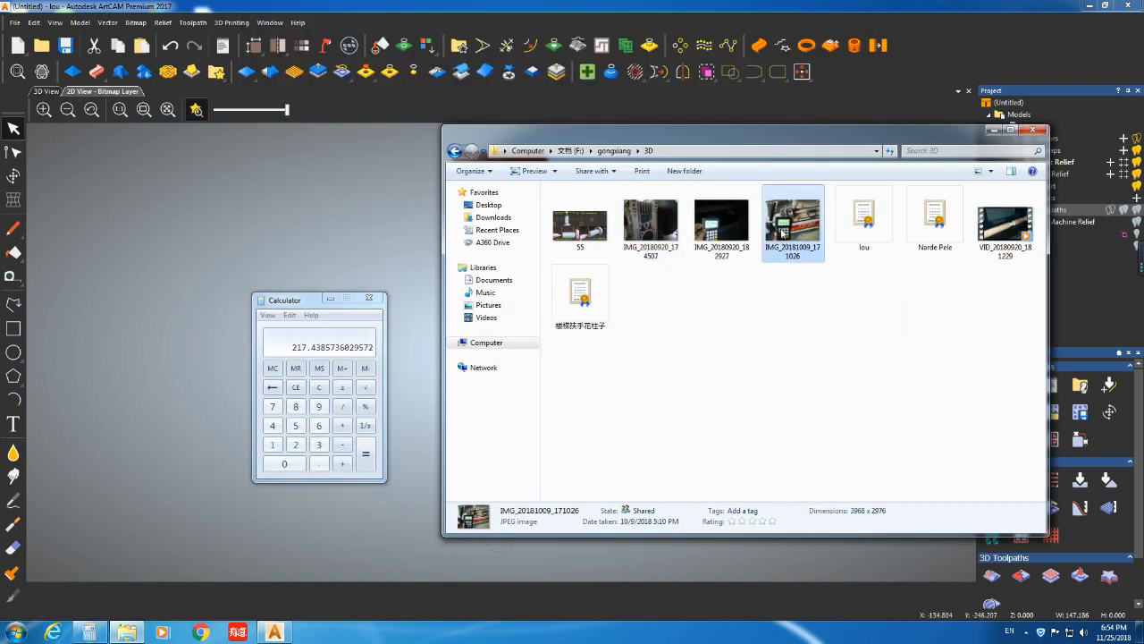
double_click(790, 229)
drag(570, 55, 880, 78)
Annotate a screen capture of the photo, striking out the XEquival value and pointing an arrow to the replacement value 217.438
key(ctrl+alt+a)
click(548, 163)
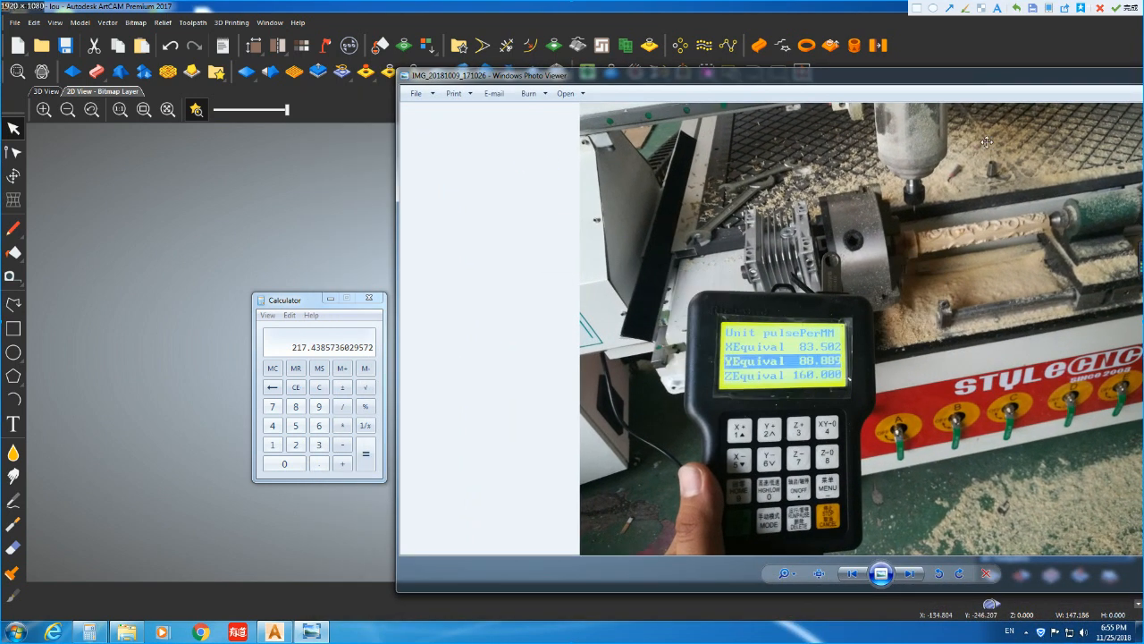
click(965, 8)
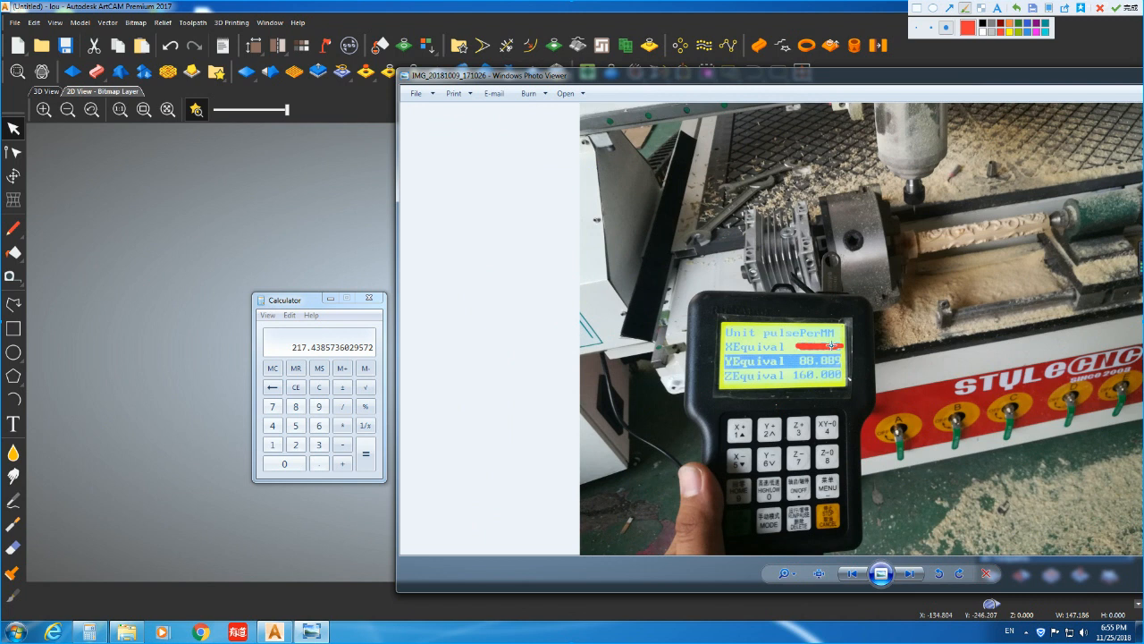
click(948, 8)
drag(787, 349, 577, 347)
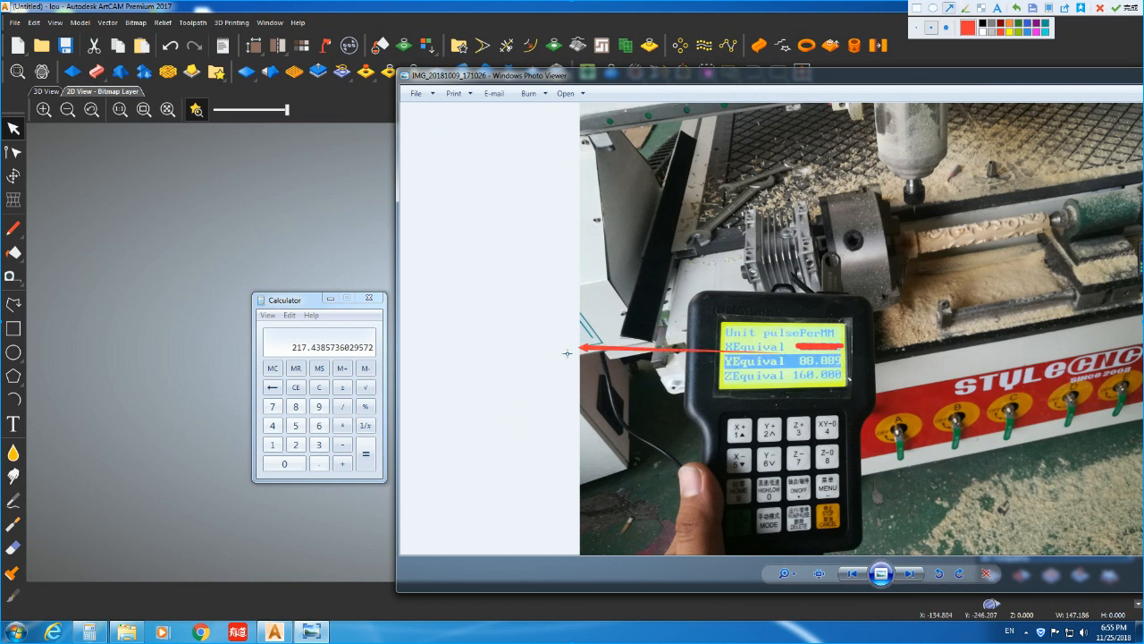
click(997, 8)
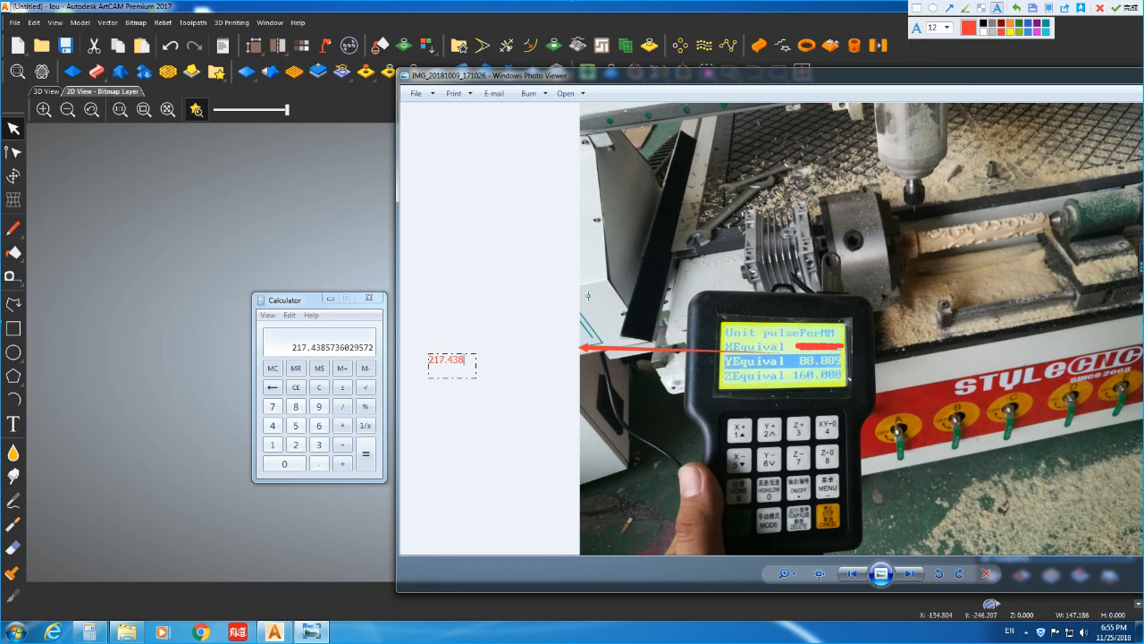
right_click(521, 328)
click(498, 284)
key(Escape)
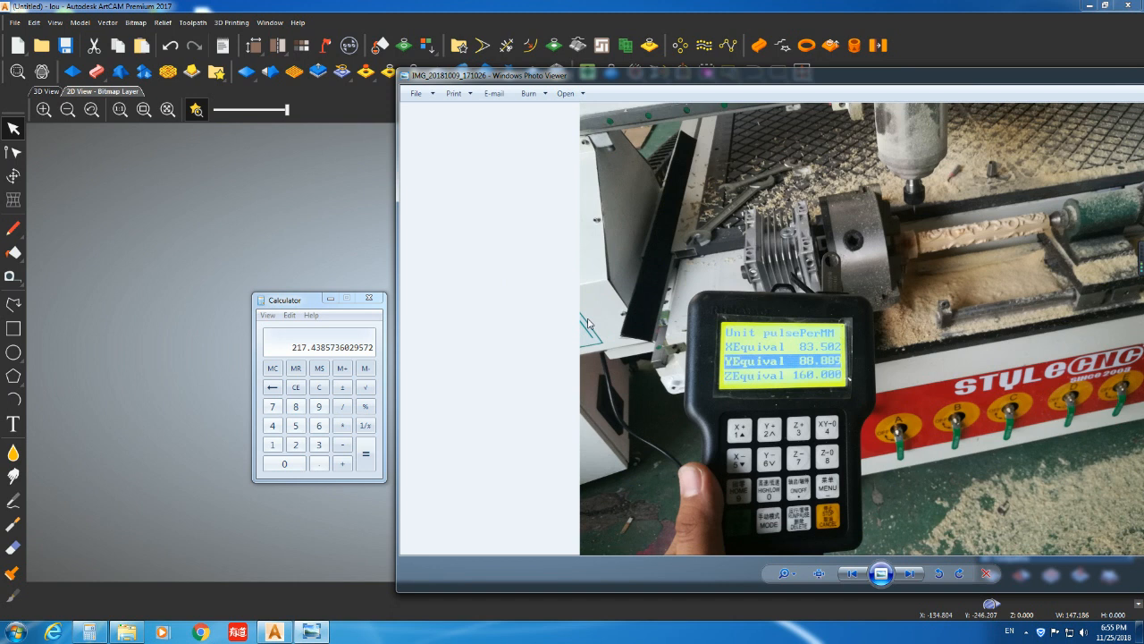
Close the photo and the Calculator, and inspect the relief from the side in ArtCAM's 3D view
key(alt+F4)
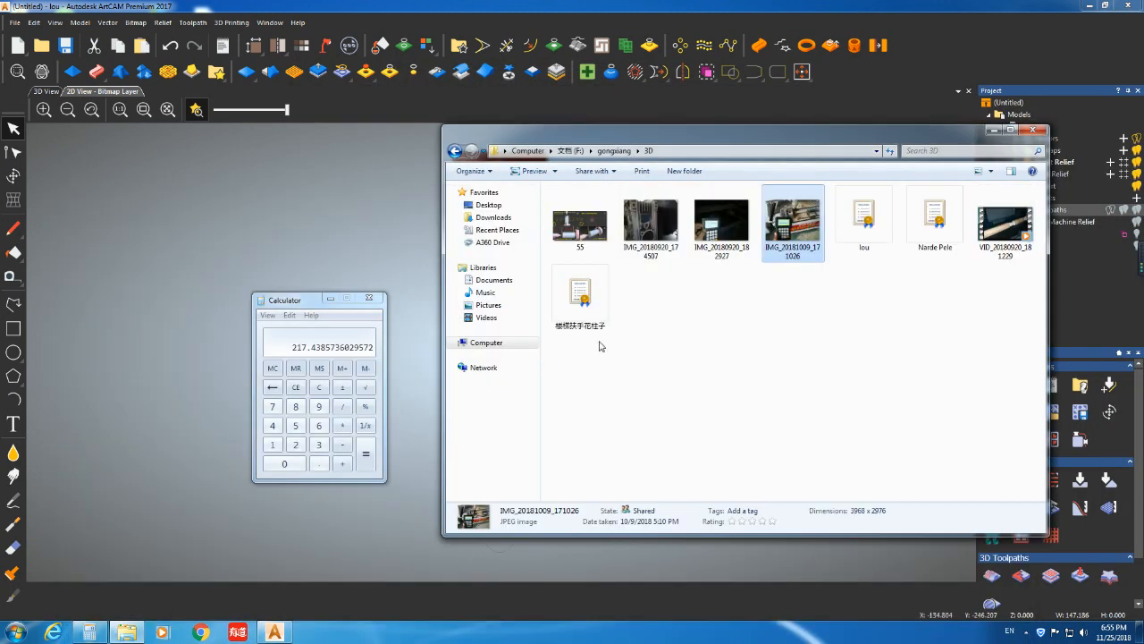
drag(305, 302, 251, 288)
click(316, 284)
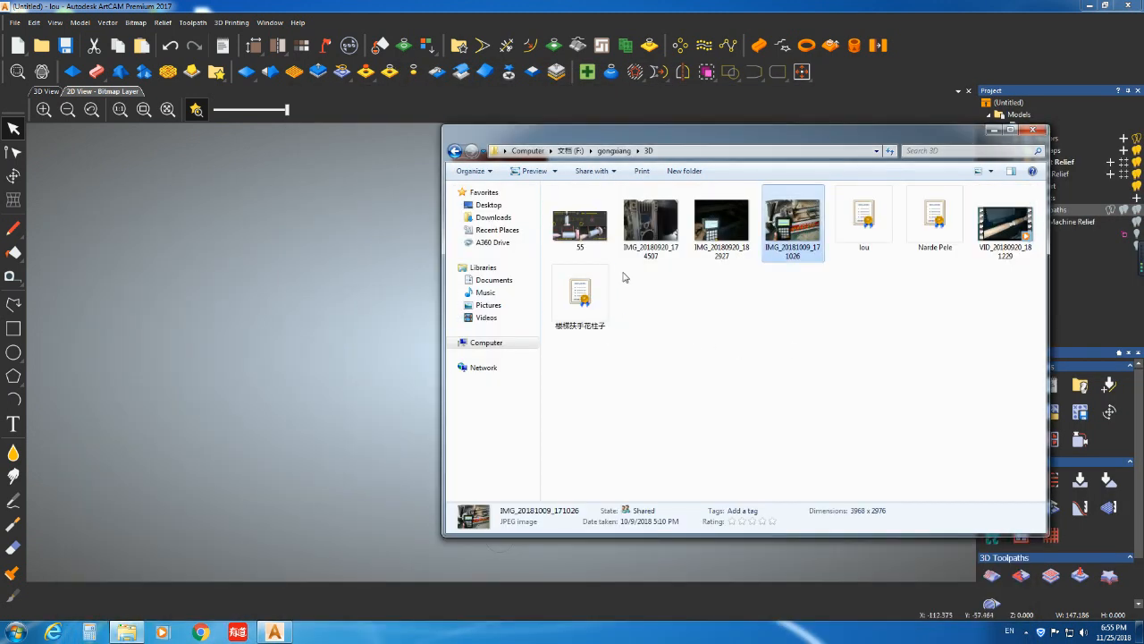
click(624, 275)
click(348, 265)
click(48, 92)
drag(465, 234, 475, 365)
drag(544, 375, 460, 339)
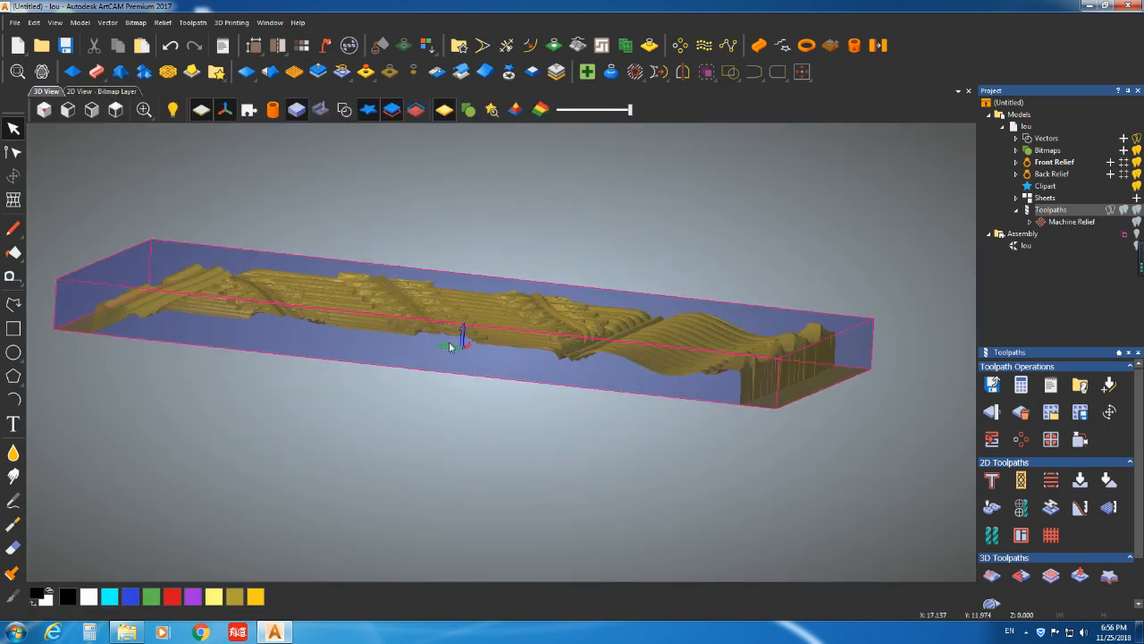
View the tool-setting diagram in image 55 of the 3D folder to examine the X, Y and Z zero positions
click(124, 632)
key(Return)
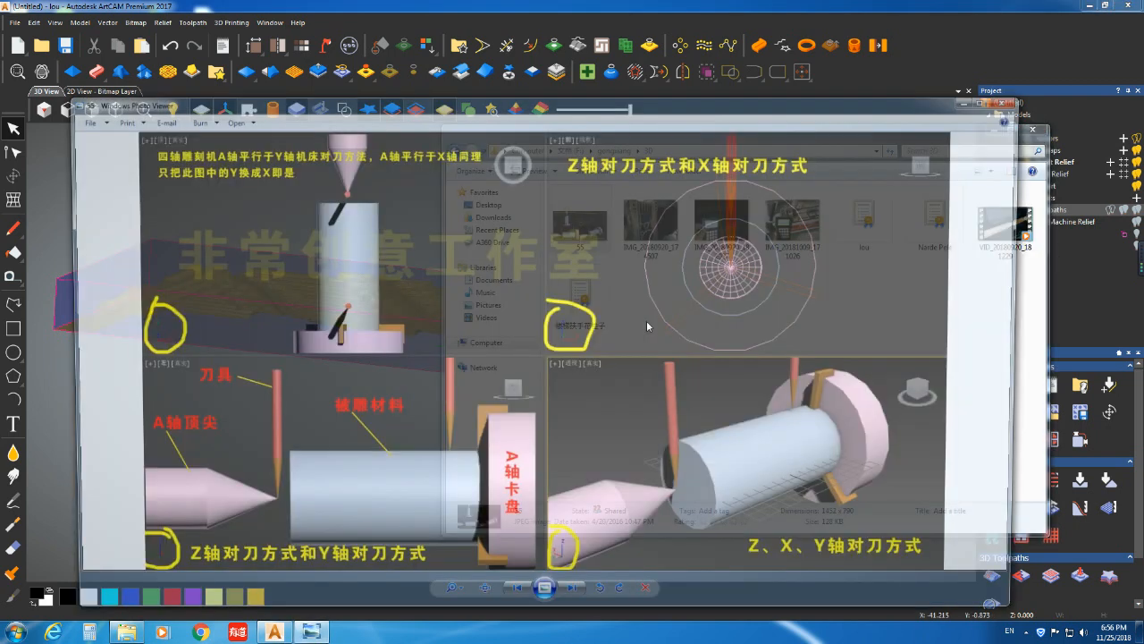
key(Right)
key(Left)
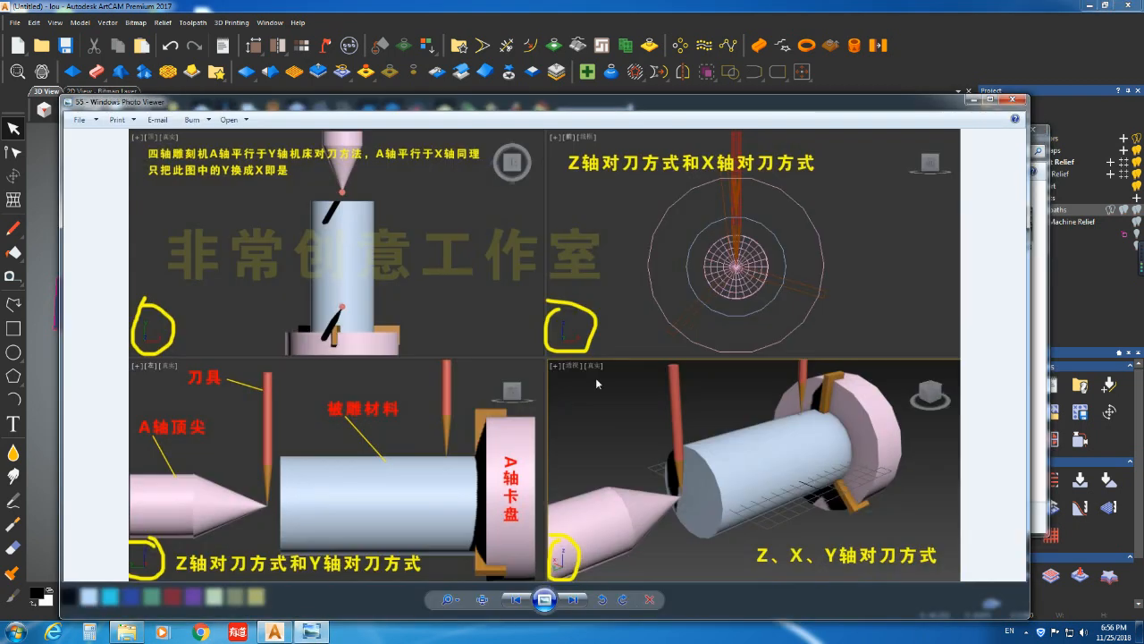
click(1016, 100)
Play the video VID_20180920_181229, skip through it and pause at 00:17 to examine the router's rotary axis
double_click(990, 254)
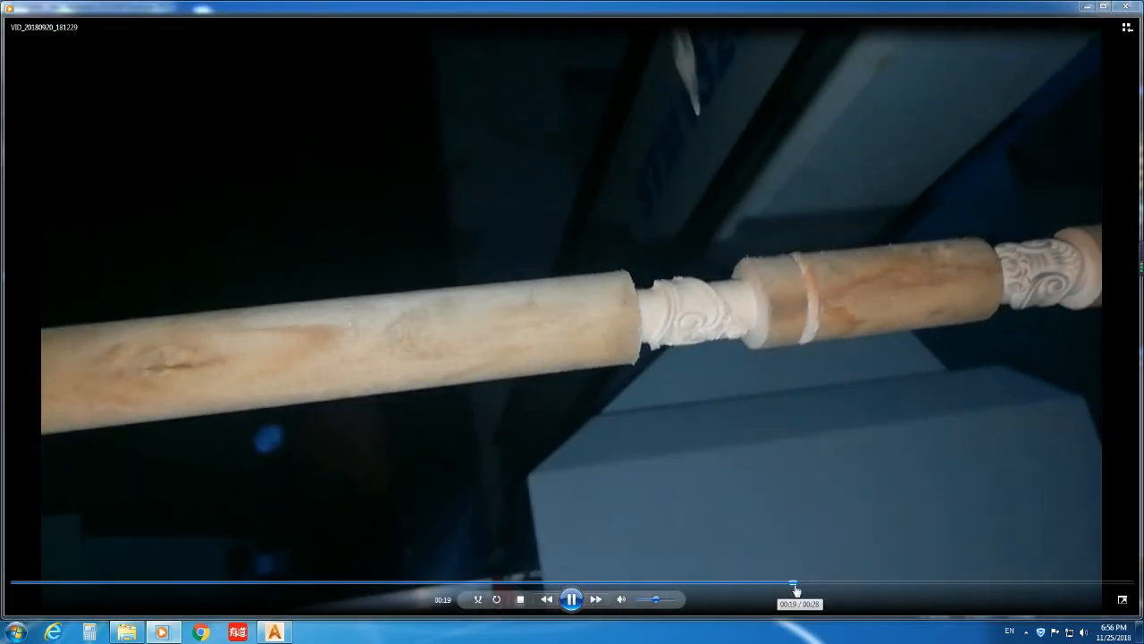
click(852, 583)
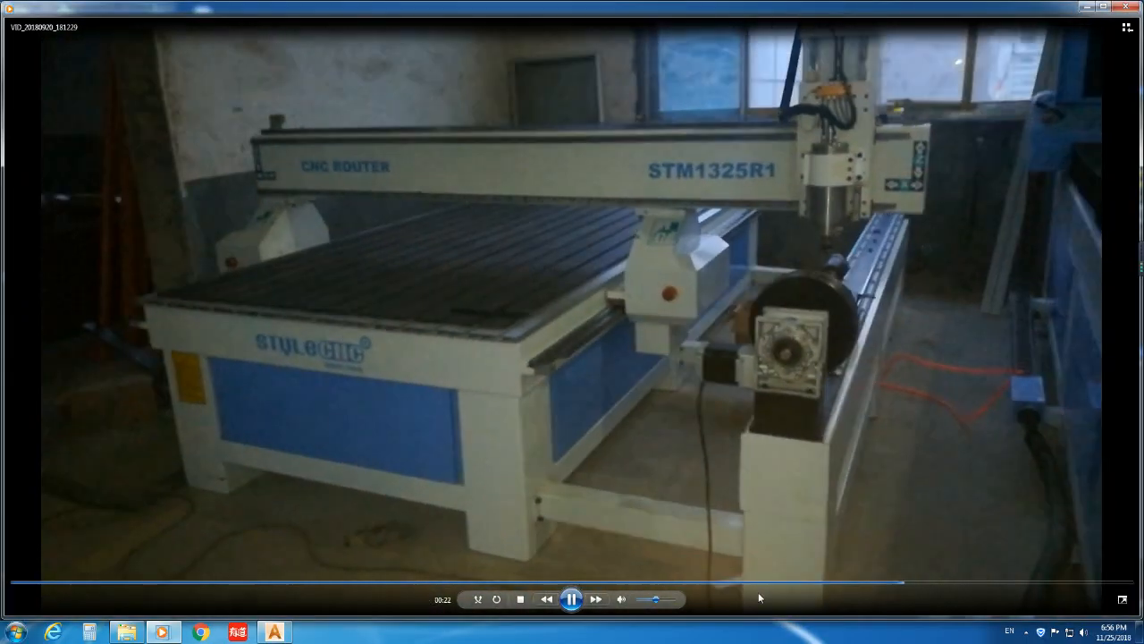
click(671, 582)
click(572, 598)
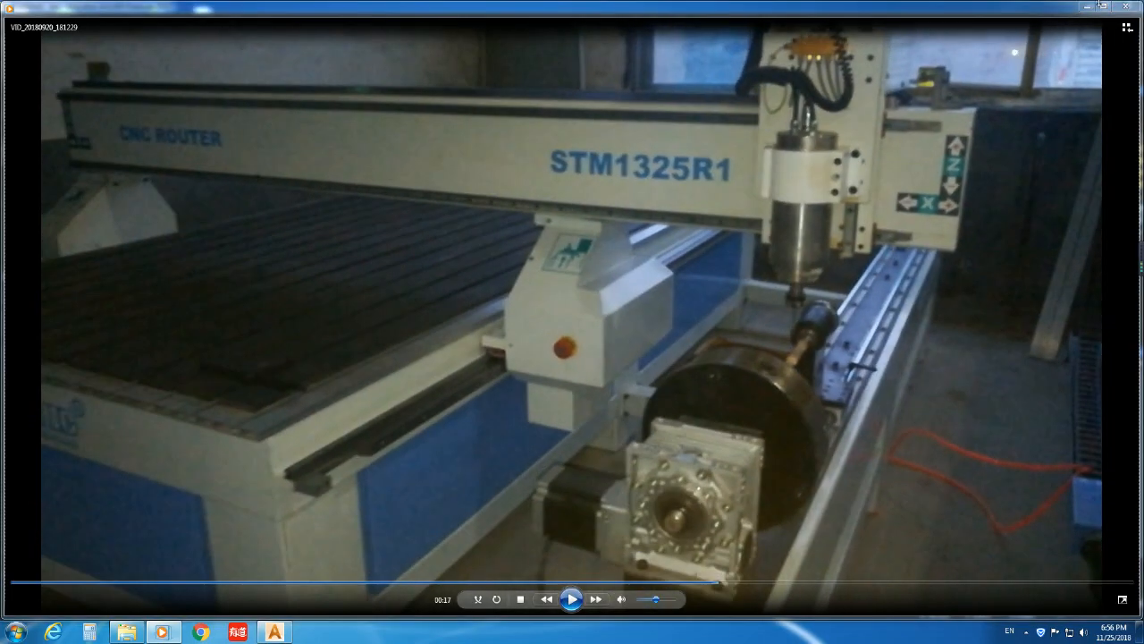
Minimize the video, reopen image 55, and outline the tool beside the A-axis tailstock with a thick red rectangle on a full-screen capture
click(1088, 7)
double_click(581, 223)
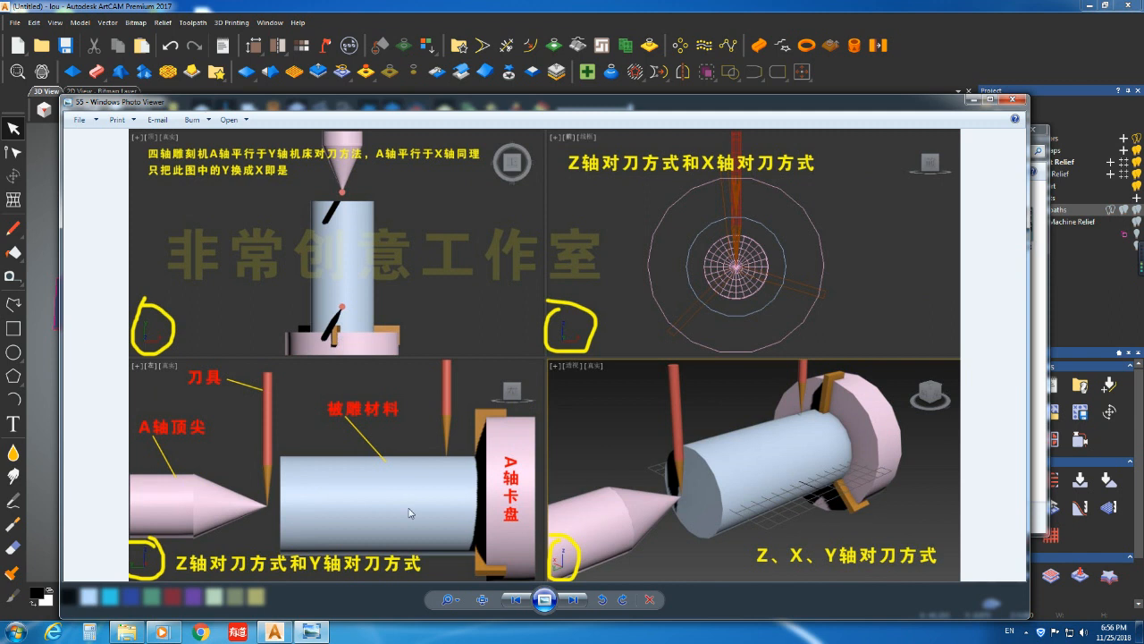
key(ctrl+alt+a)
click(364, 251)
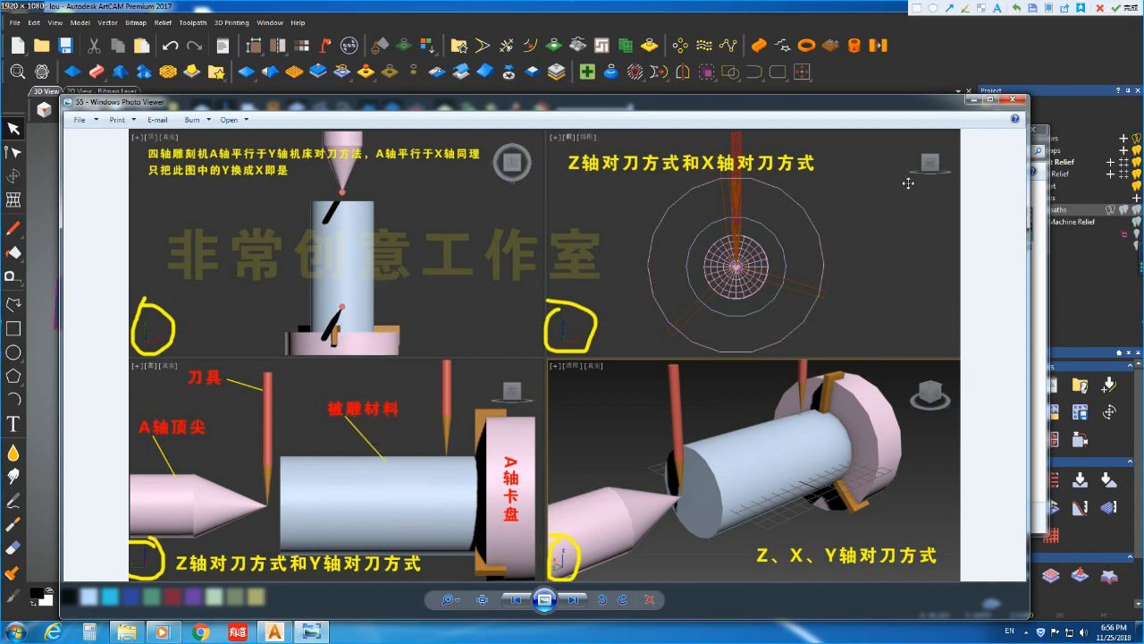
click(917, 8)
drag(251, 372, 279, 463)
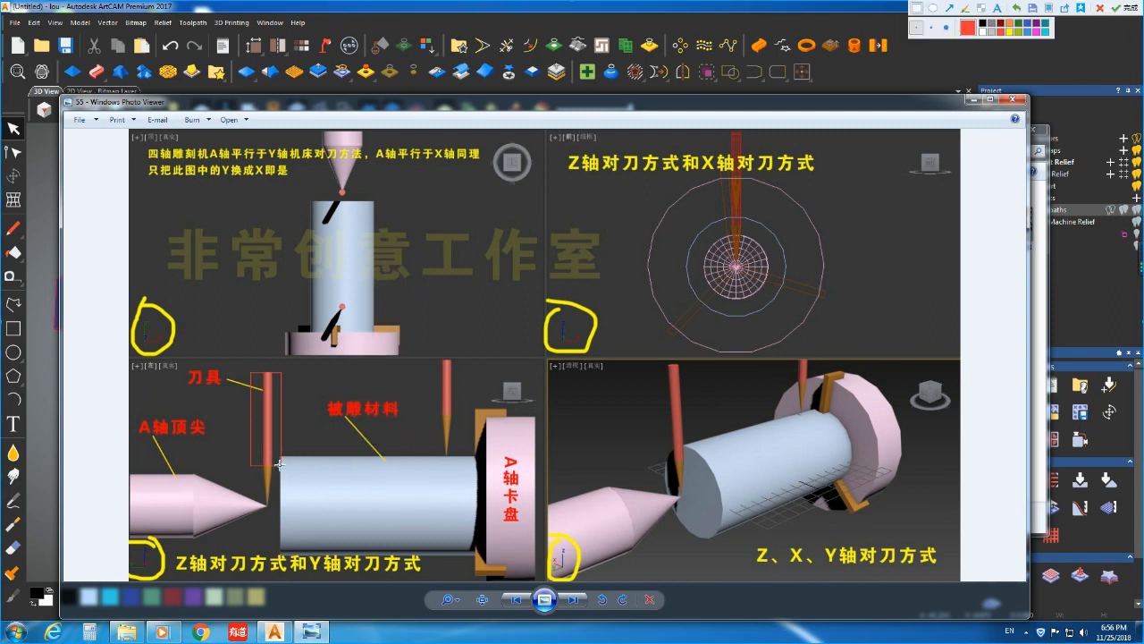
click(946, 28)
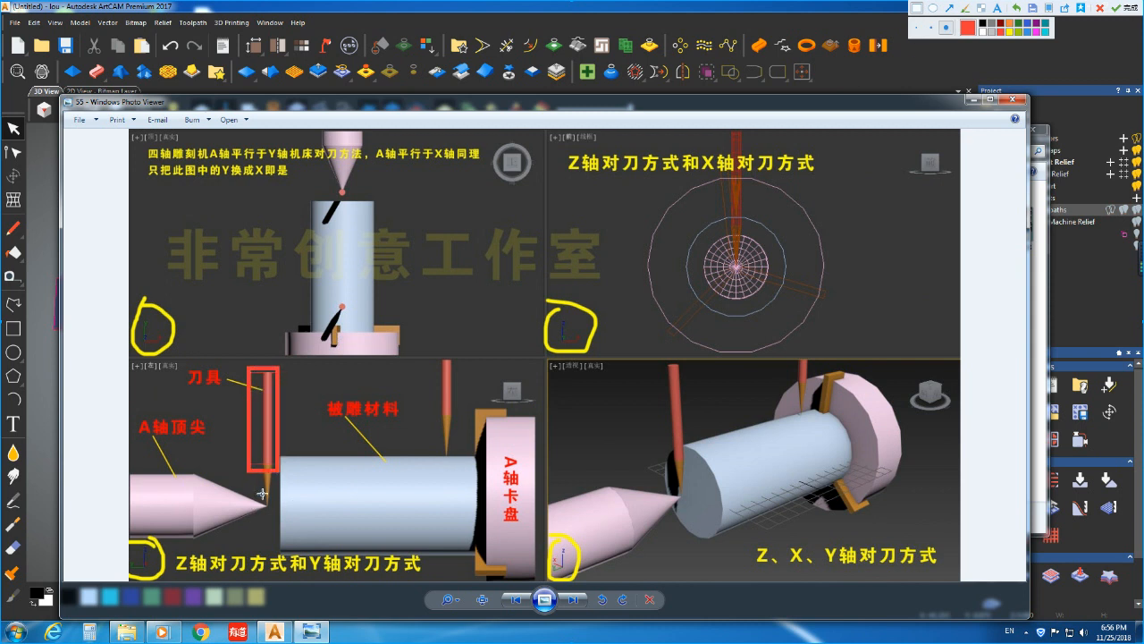
Circle the tool tip at the tailstock point in red, add an arrow across the workpiece and handwrite Z=0 at its end
click(933, 8)
mouse_move(255, 506)
mouse_down()
mouse_move(275, 518)
mouse_move(362, 506)
mouse_move(351, 506)
mouse_move(416, 537)
mouse_move(407, 515)
mouse_up()
click(949, 8)
click(965, 8)
click(945, 28)
mouse_move(420, 509)
mouse_down()
mouse_move(445, 506)
mouse_move(450, 525)
mouse_up()
mouse_move(471, 506)
mouse_down()
mouse_move(465, 522)
mouse_move(476, 499)
mouse_up()
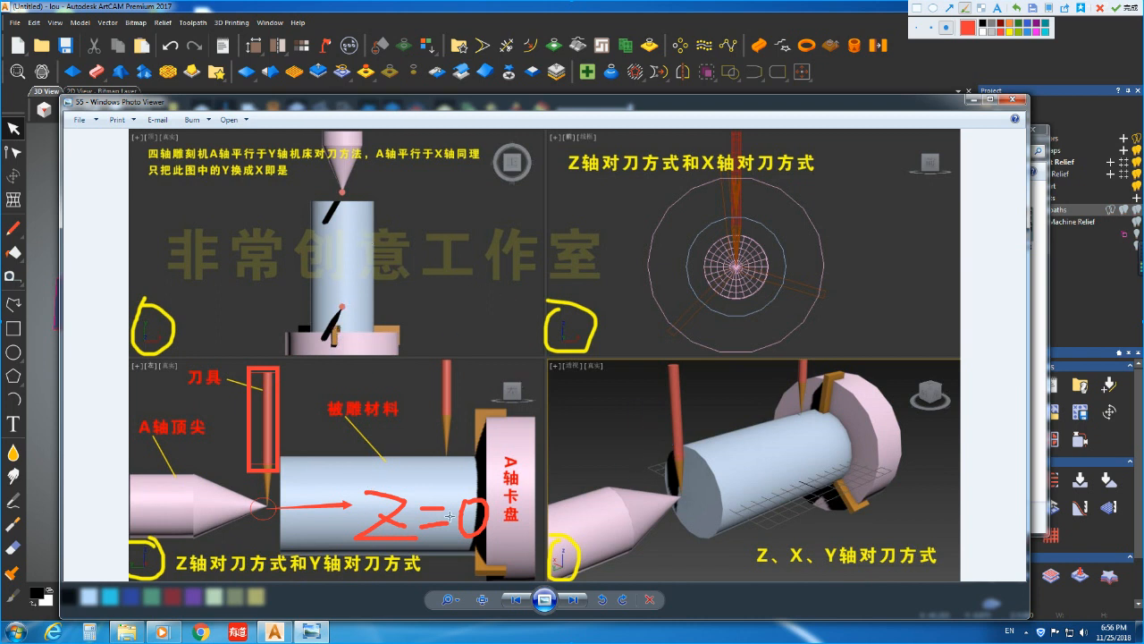
Circle the workpiece in the diagram's top view, mark its centre and draw a red arrow from it to handwritten XY=0
mouse_move(313, 133)
mouse_down()
mouse_move(242, 265)
mouse_move(279, 126)
mouse_move(315, 124)
mouse_up()
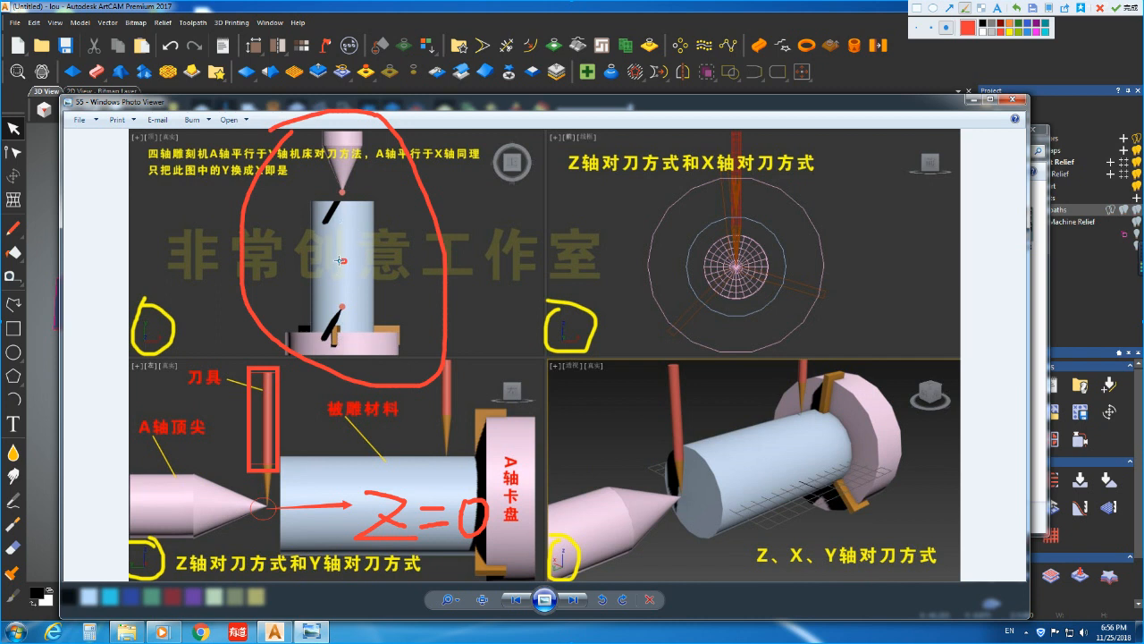
mouse_move(345, 262)
mouse_down()
mouse_move(423, 262)
mouse_move(465, 246)
mouse_move(488, 295)
mouse_move(517, 238)
mouse_move(515, 283)
mouse_move(569, 269)
mouse_move(588, 242)
mouse_up()
Set the pen colour to yellow and undo the red XY=0 lettering
click(1010, 31)
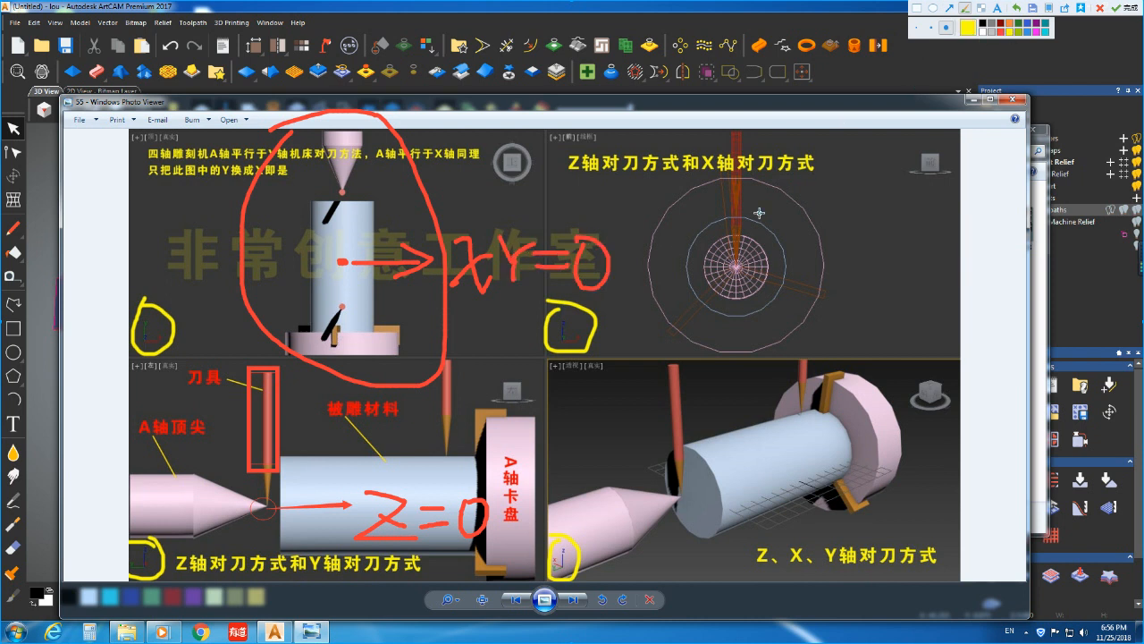
key(ctrl+z)
key(ctrl+z)
key(ctrl+z)
key(ctrl+z)
key(ctrl+z)
key(ctrl+z)
key(ctrl+z)
Handwrite XY=0 in yellow at the end of the arrow, and exit the capture and close image 55
mouse_move(451, 243)
mouse_down()
mouse_move(460, 234)
mouse_move(490, 290)
mouse_up()
drag(490, 252, 460, 284)
drag(510, 232, 526, 256)
drag(541, 237, 522, 287)
drag(549, 252, 581, 241)
drag(546, 266, 602, 239)
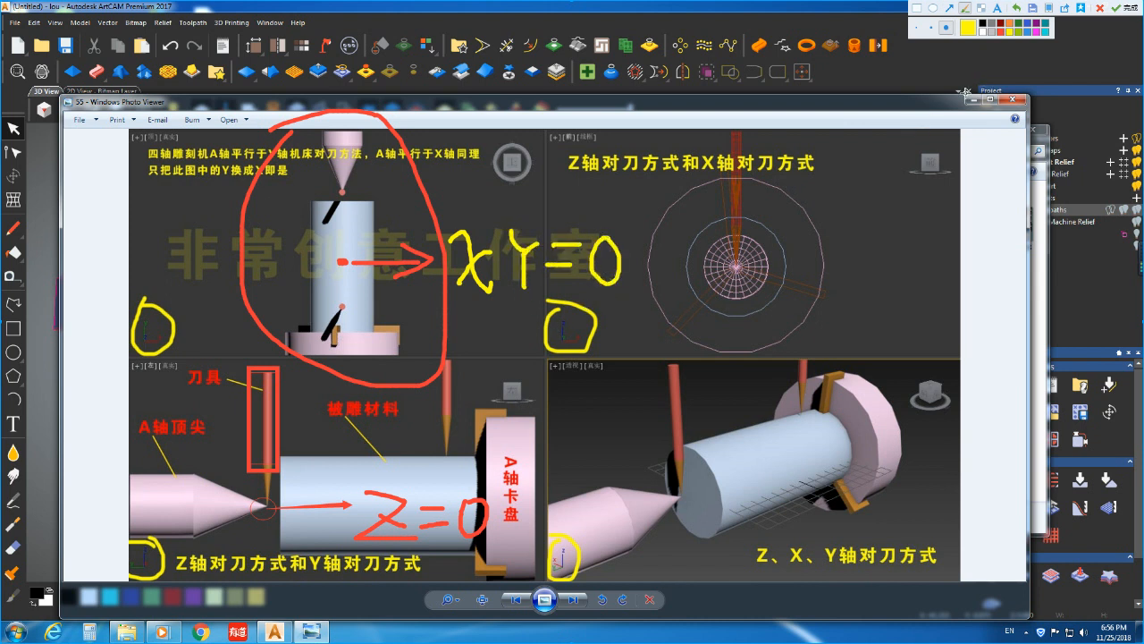
key(Escape)
click(1013, 99)
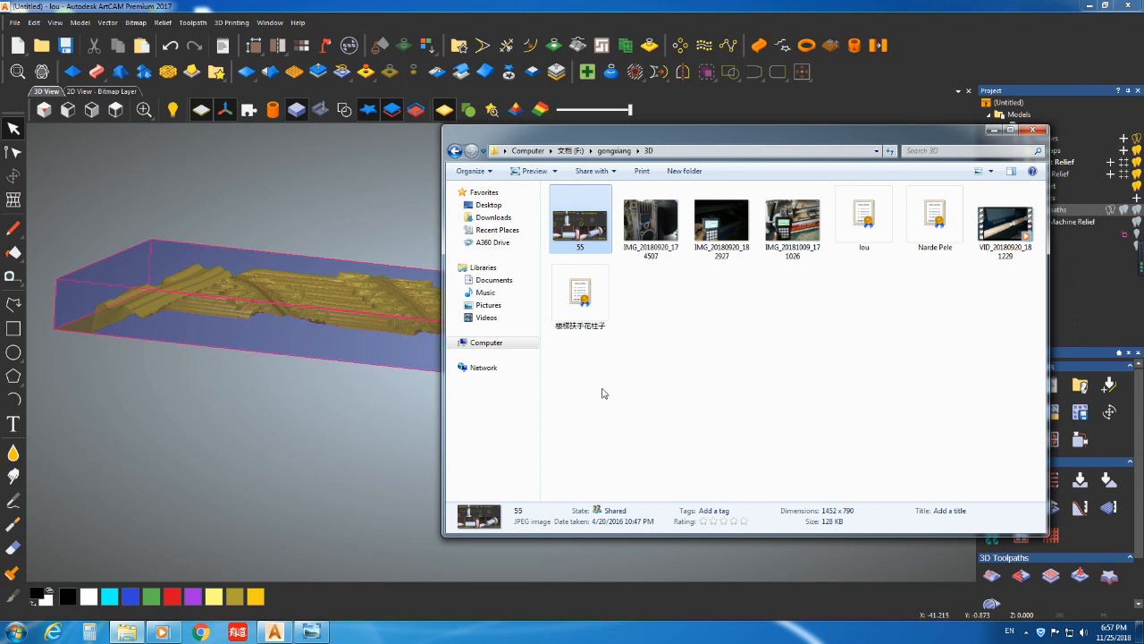
Take a new full-screen capture and handwrite the word Start in large yellow letters below the baluster relief
key(ctrl+alt+a)
click(446, 396)
click(964, 9)
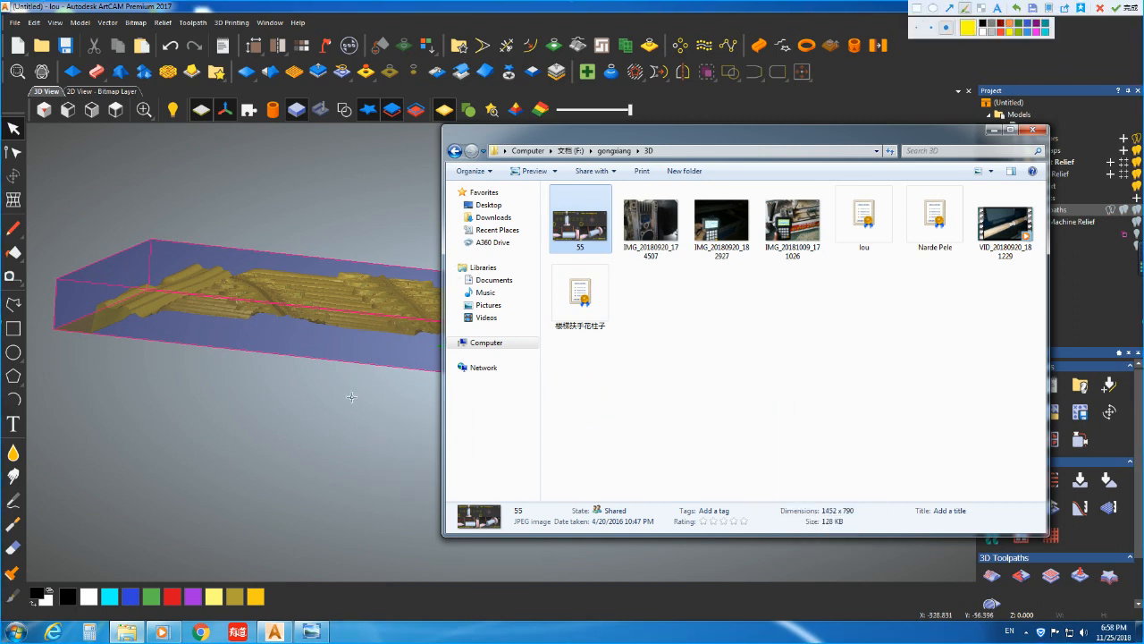
drag(304, 436, 199, 503)
drag(345, 462, 438, 456)
mouse_move(409, 416)
mouse_down()
mouse_move(427, 579)
mouse_move(460, 565)
mouse_up()
drag(506, 456, 546, 569)
drag(553, 474, 592, 576)
mouse_move(593, 536)
mouse_down()
mouse_move(635, 487)
mouse_move(752, 478)
mouse_up()
drag(715, 425, 689, 637)
Handwrite OK in large yellow letters after the word Start on the capture
mouse_move(885, 339)
mouse_down()
mouse_move(966, 388)
mouse_move(934, 371)
mouse_up()
drag(1026, 264, 947, 608)
drag(1051, 402, 1121, 577)
drag(888, 329, 925, 375)
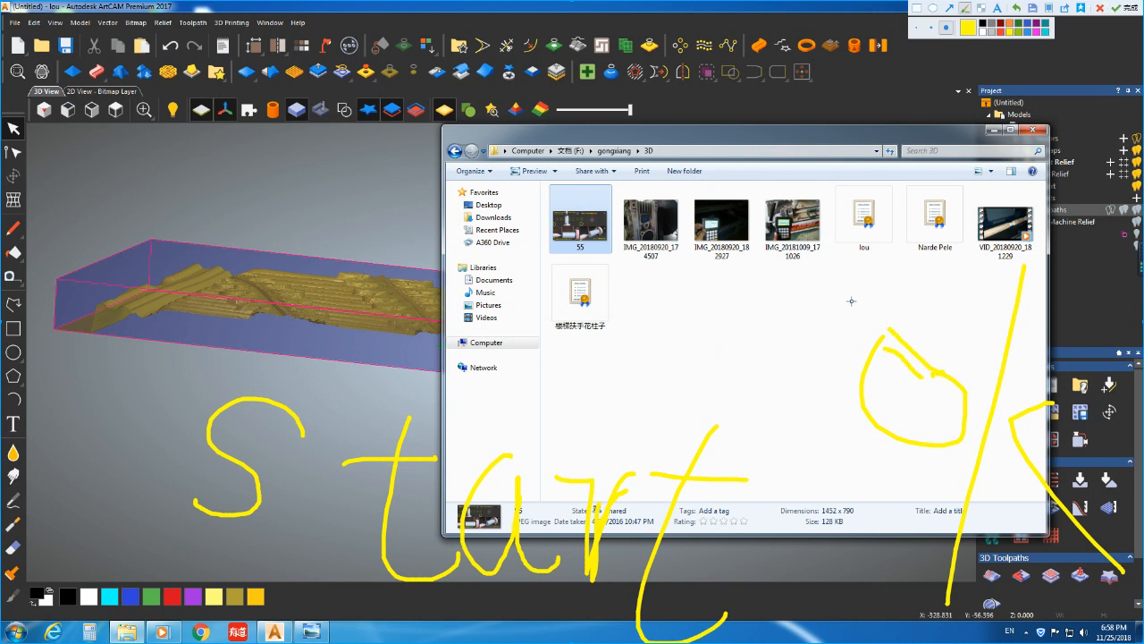